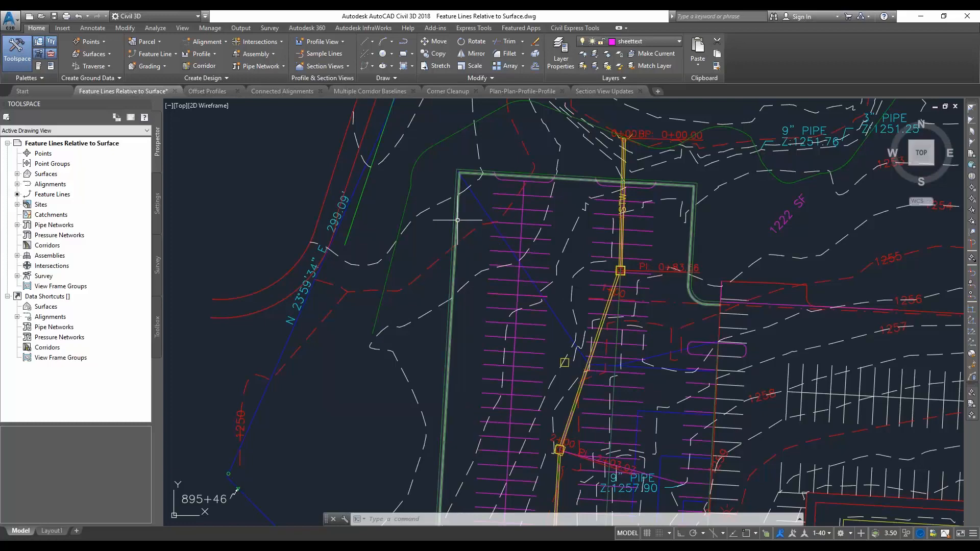
Open the elevation editor for the green perimeter feature line and set its relative surface to fg
click(457, 220)
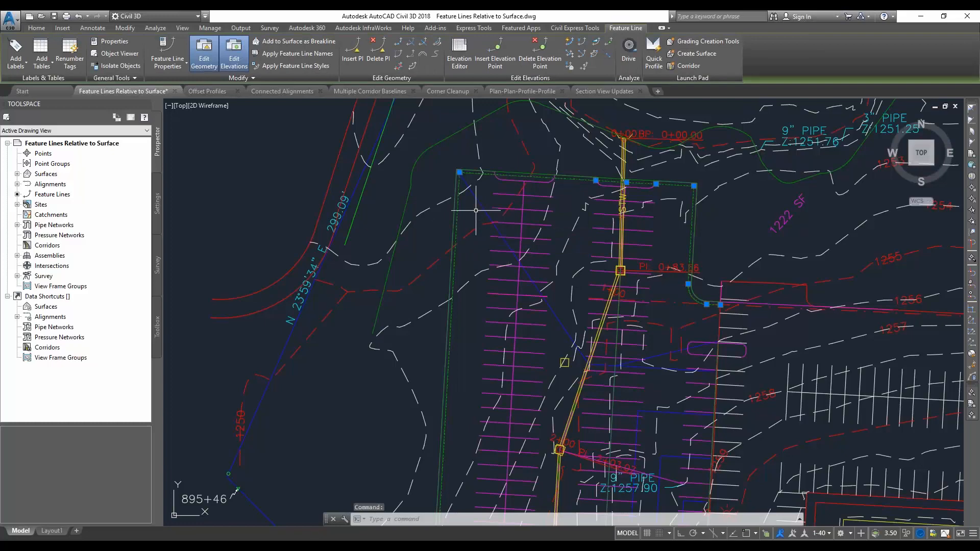
click(460, 52)
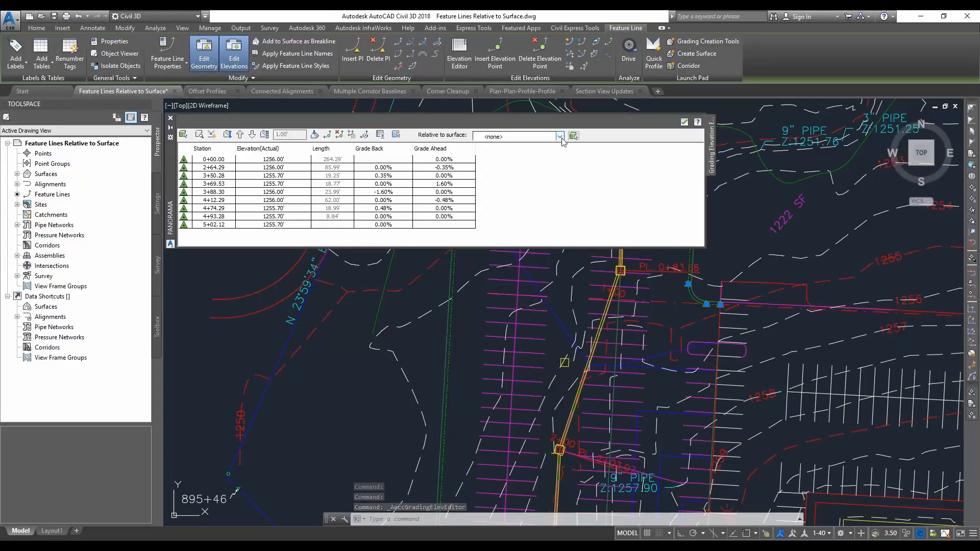
click(560, 136)
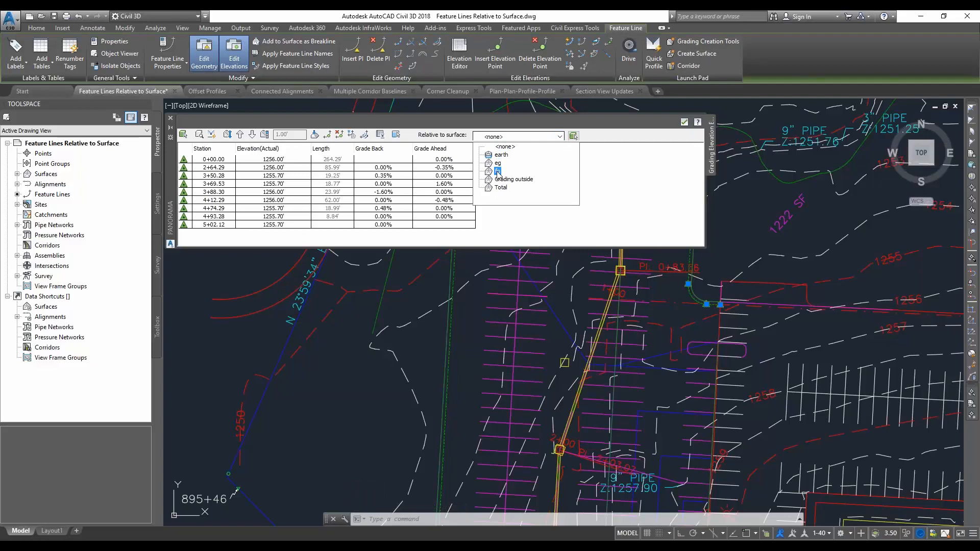
click(497, 171)
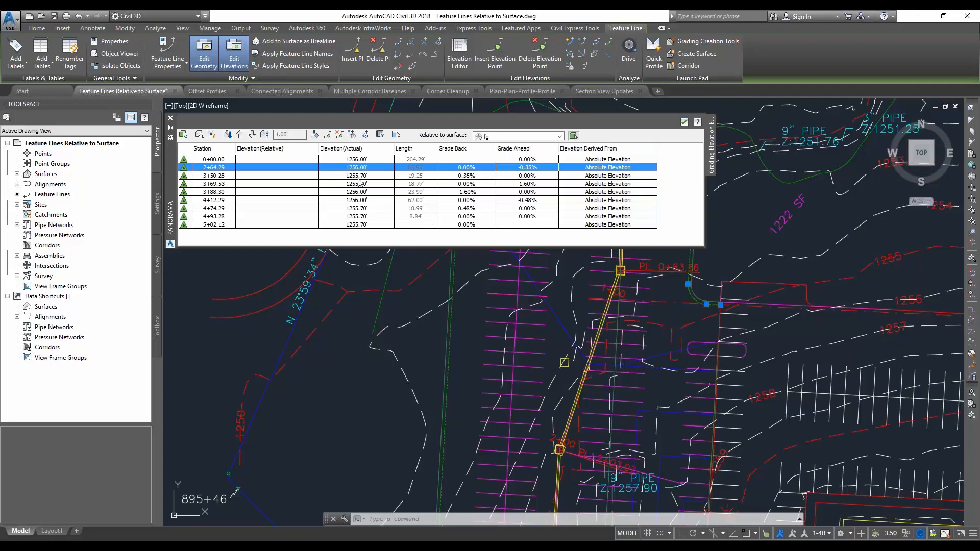
Set the elevation of all the feature line's points to be derived Relative to Surface and dismiss the event report
click(612, 160)
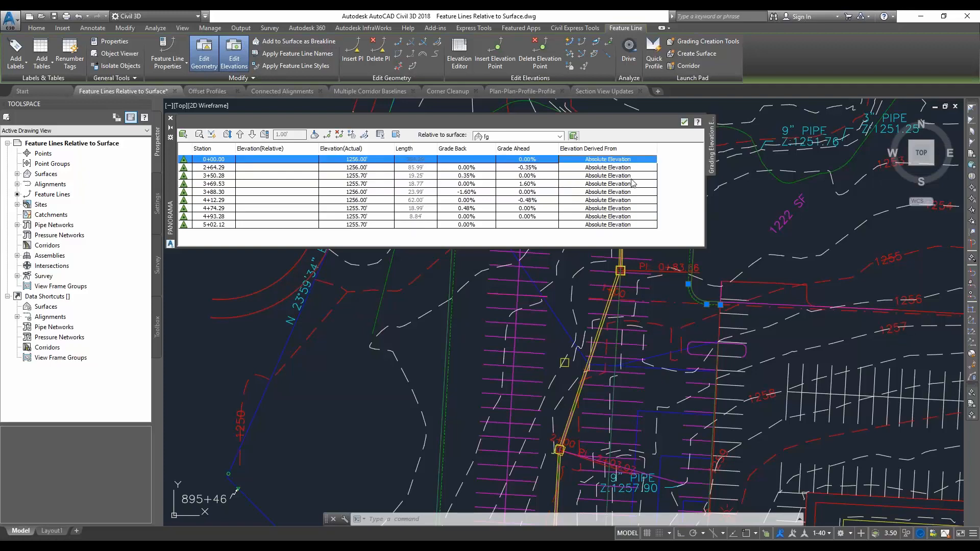
shift+click(641, 225)
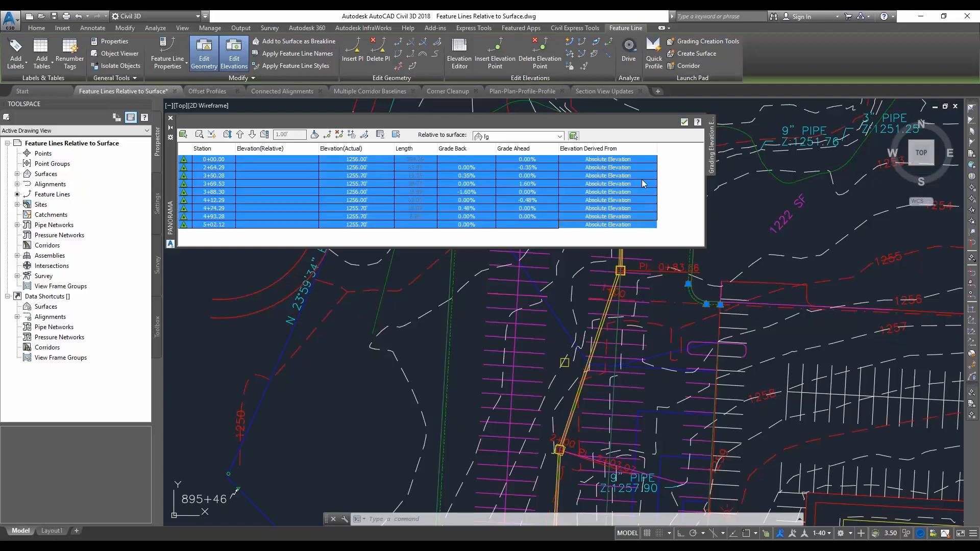
click(643, 161)
click(644, 161)
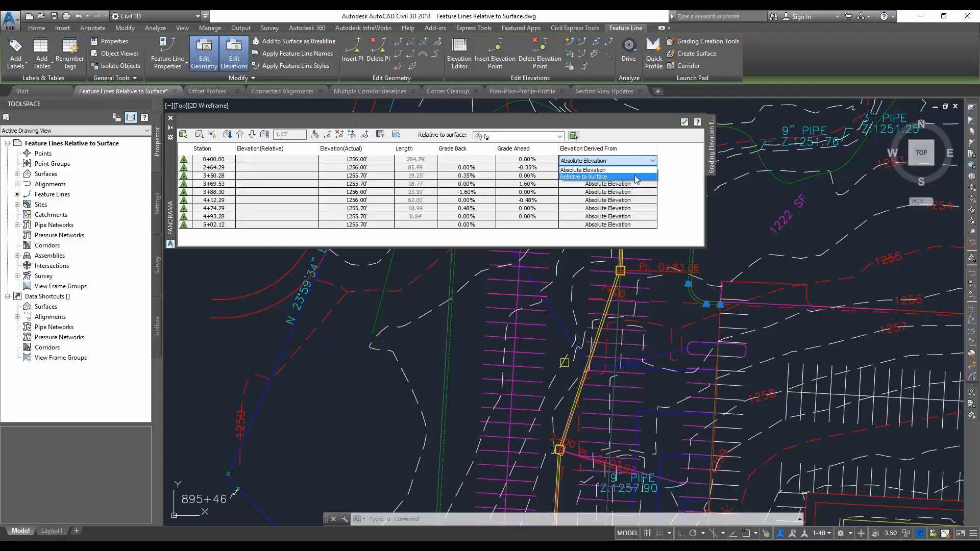
click(635, 177)
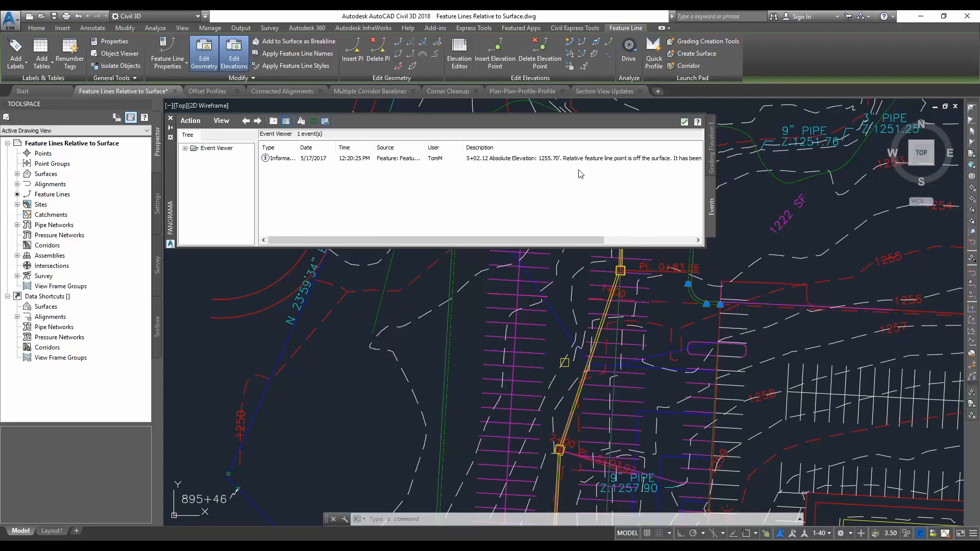
click(683, 122)
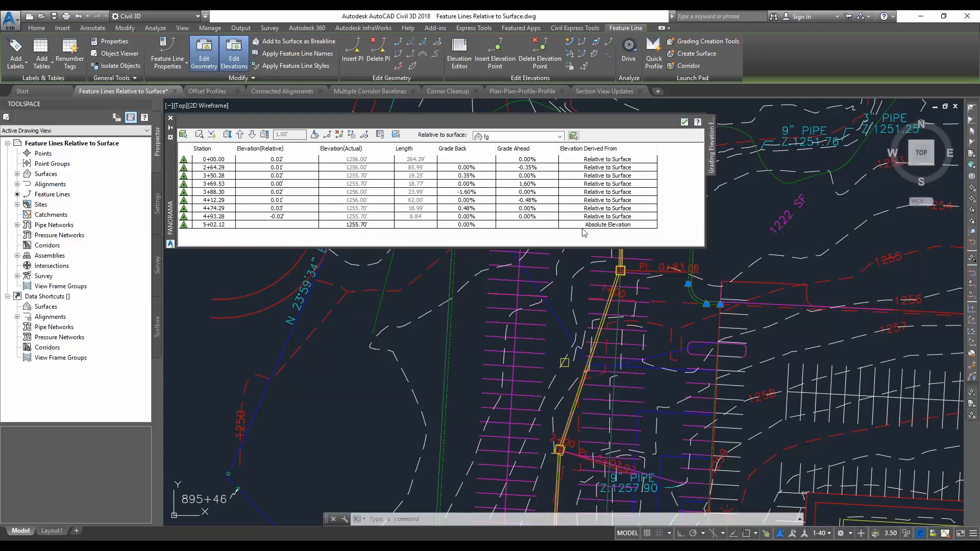
Set the relative elevation of the points from station 0+00.00 through 4+93.28 to 1 ft
click(279, 160)
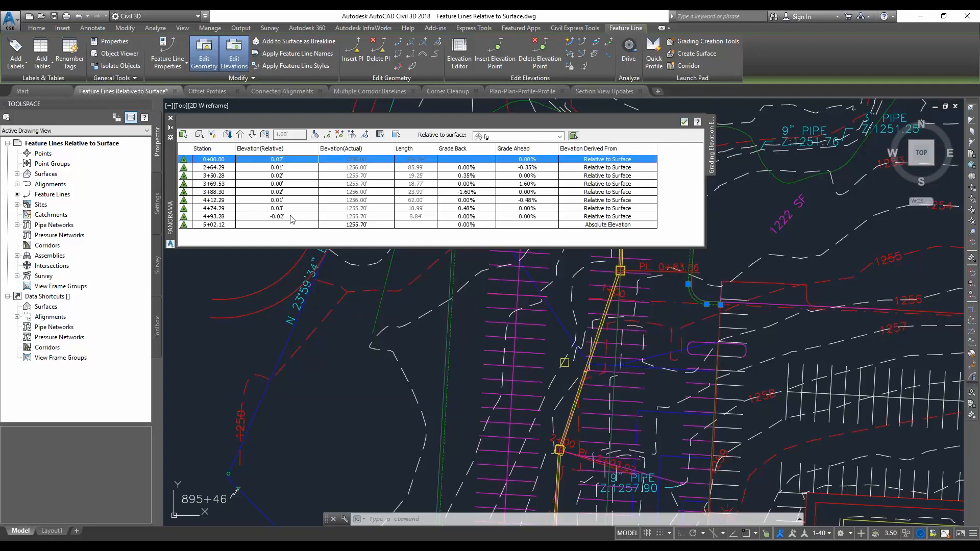
shift+click(292, 217)
click(291, 160)
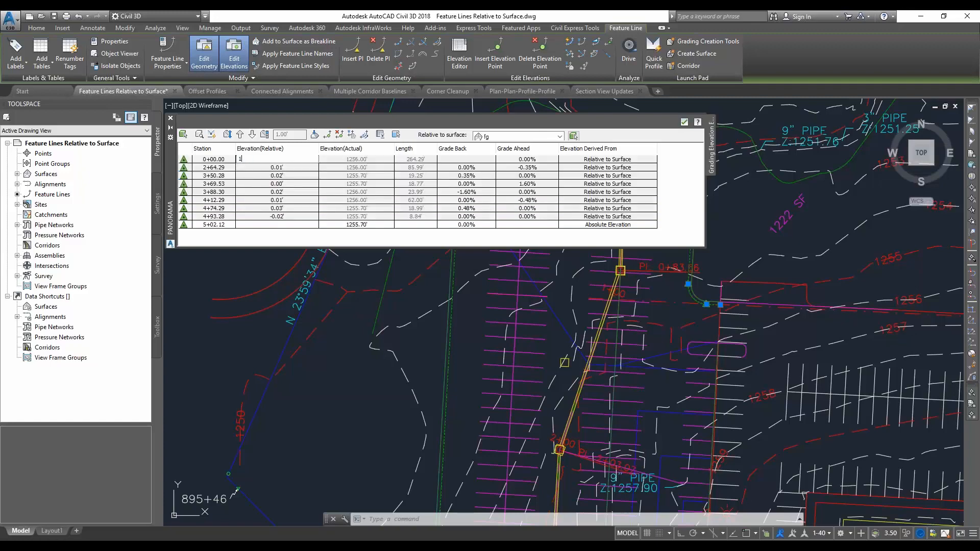
text(1)
key(Return)
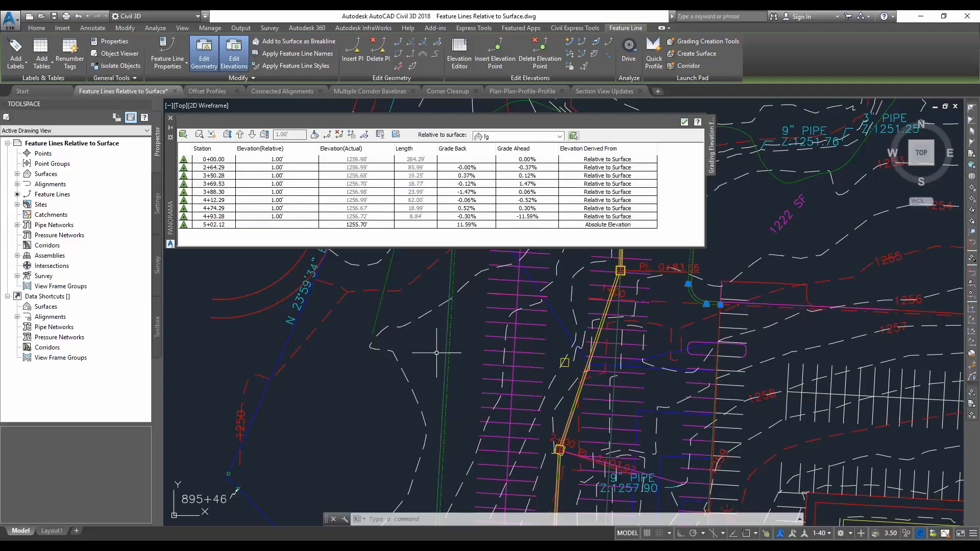
Start creating a corridor from the selected feature line and name the feature line "retaining wall"
middle_drag(455, 380, 467, 370)
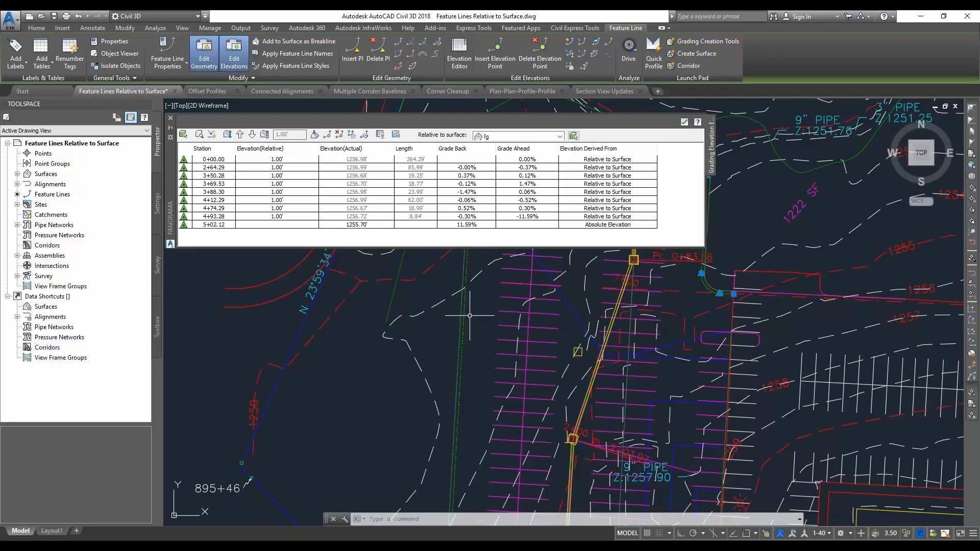
middle_drag(469, 305, 468, 317)
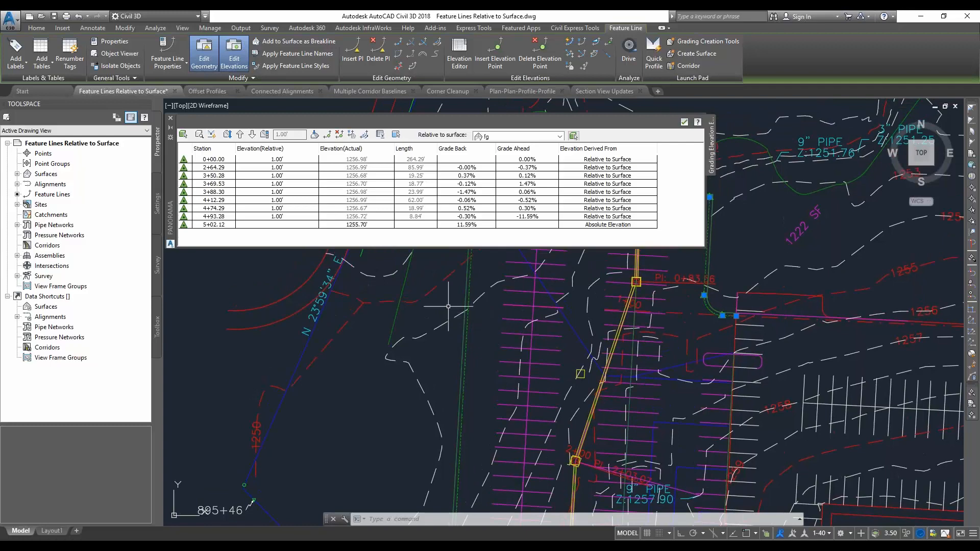
click(36, 27)
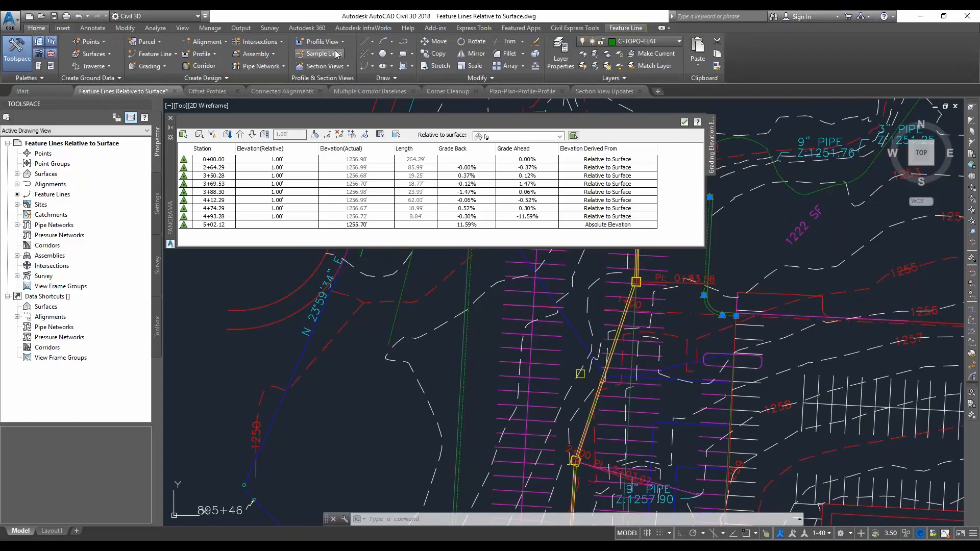
click(204, 64)
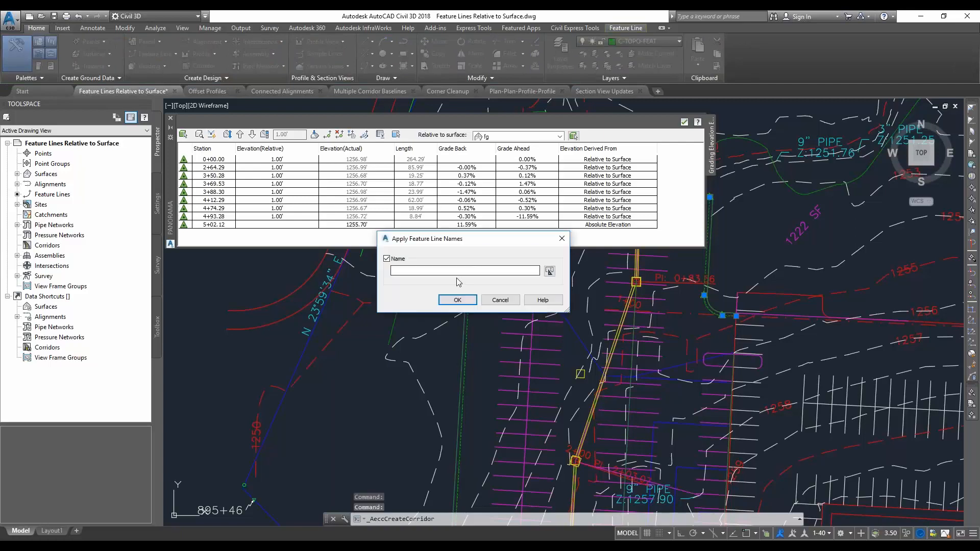
click(458, 269)
text(re)
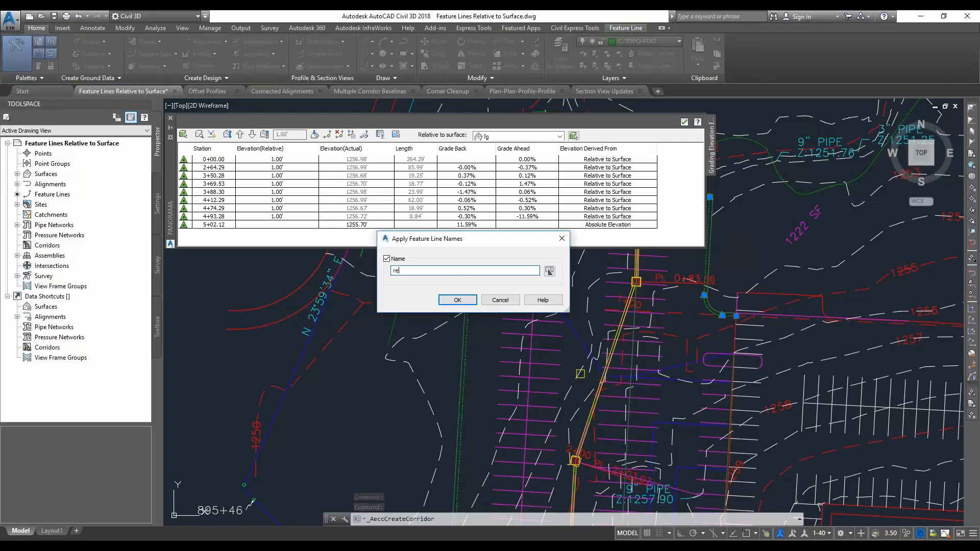
text(taining w)
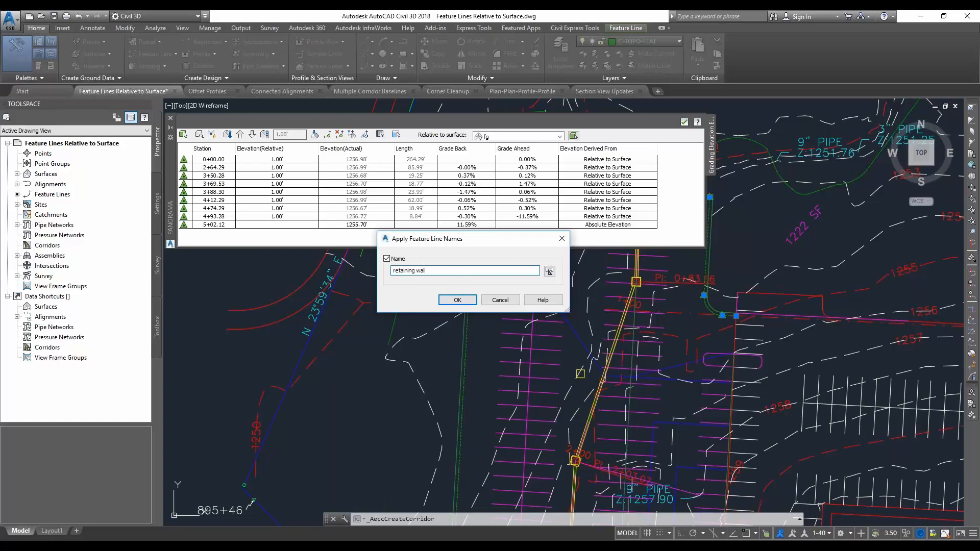
text(all)
click(459, 300)
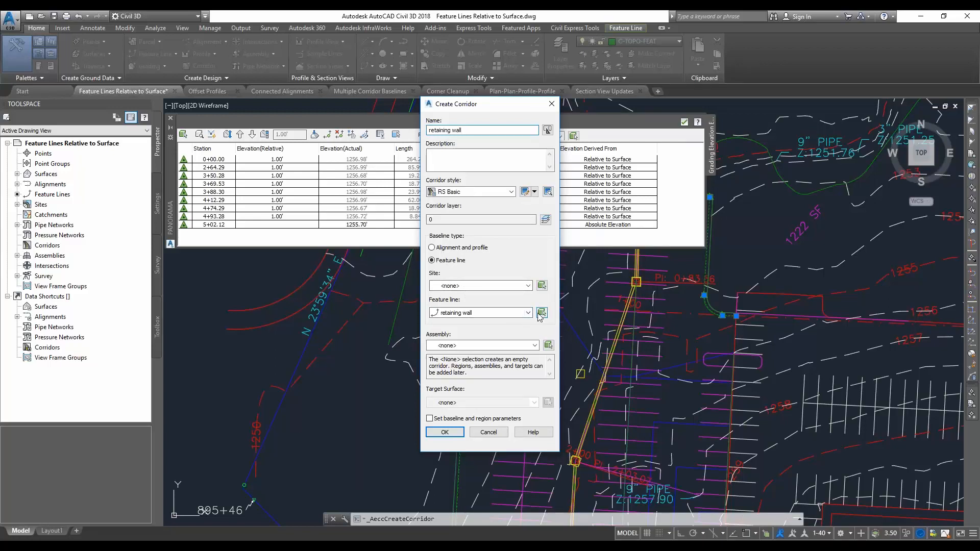
Create the "retaining wall" corridor with the retaining wall assembly and target surface eg, without setting baseline and region parameters
click(497, 347)
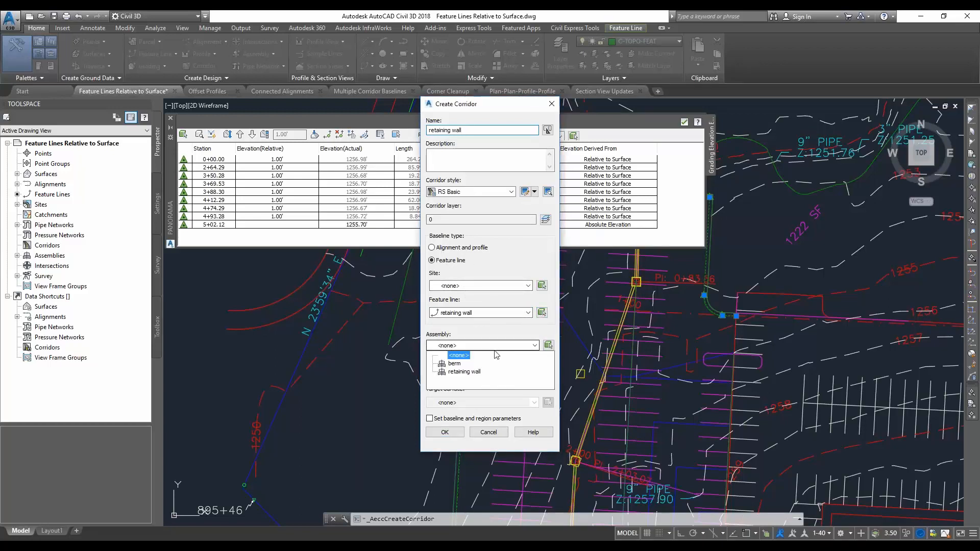
click(449, 367)
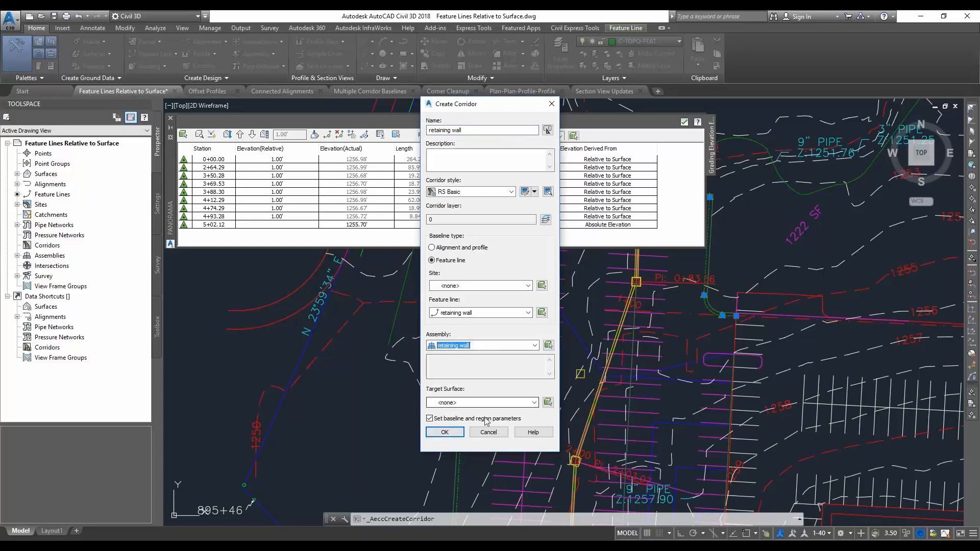
click(429, 418)
click(497, 404)
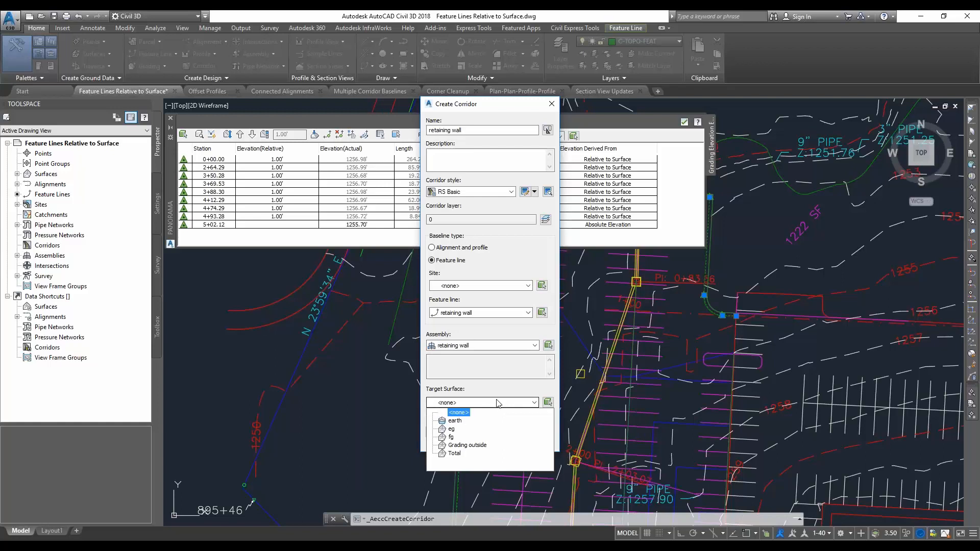
click(452, 428)
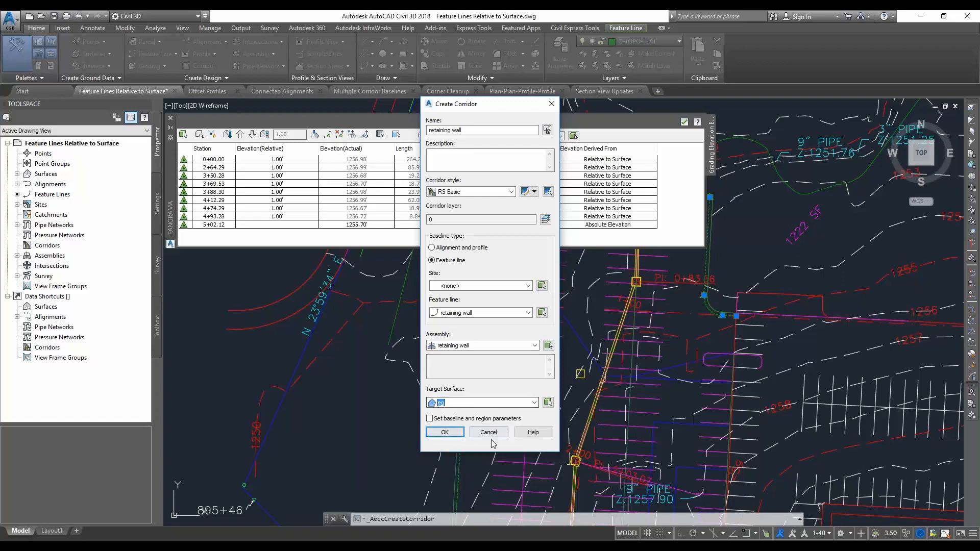
click(455, 434)
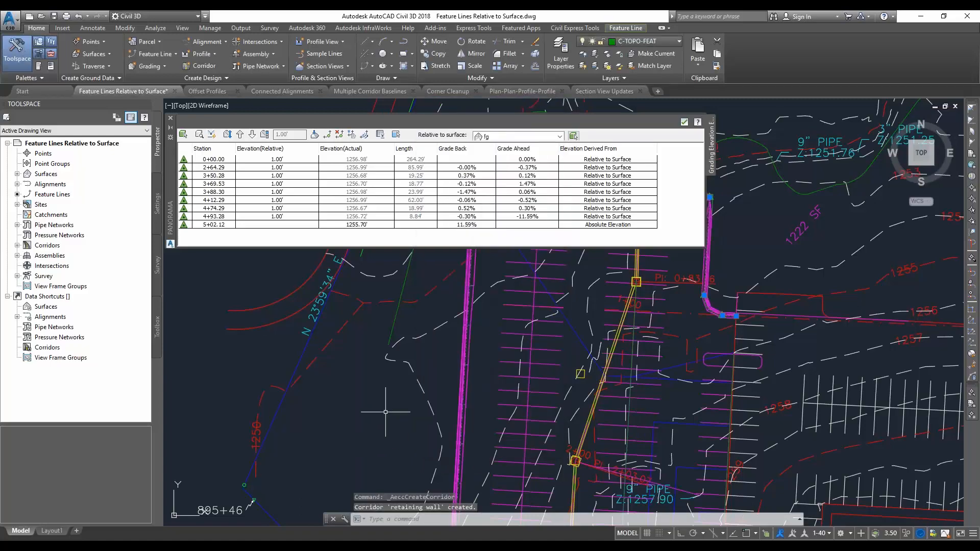
View the retaining wall corridor up close from the southwest isometric direction
middle_drag(385, 412, 414, 415)
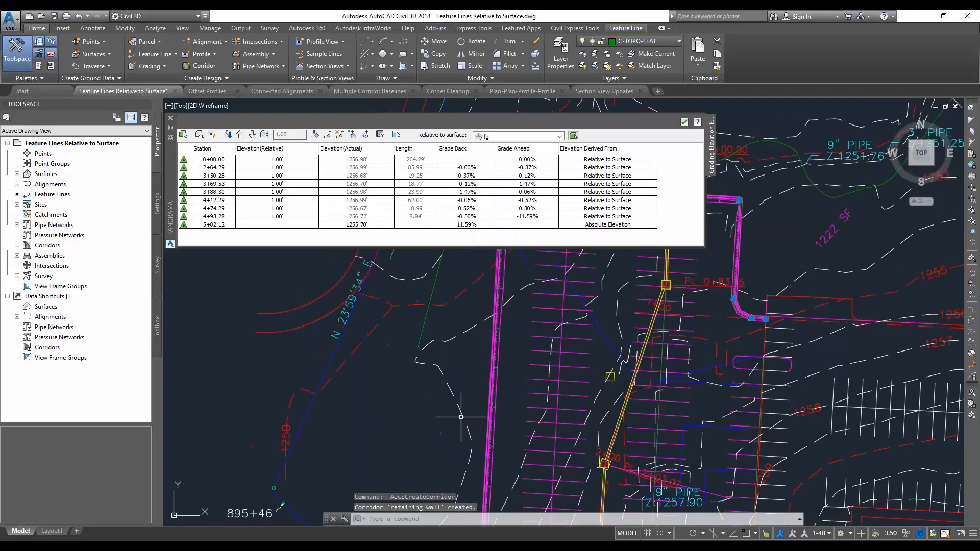
click(909, 163)
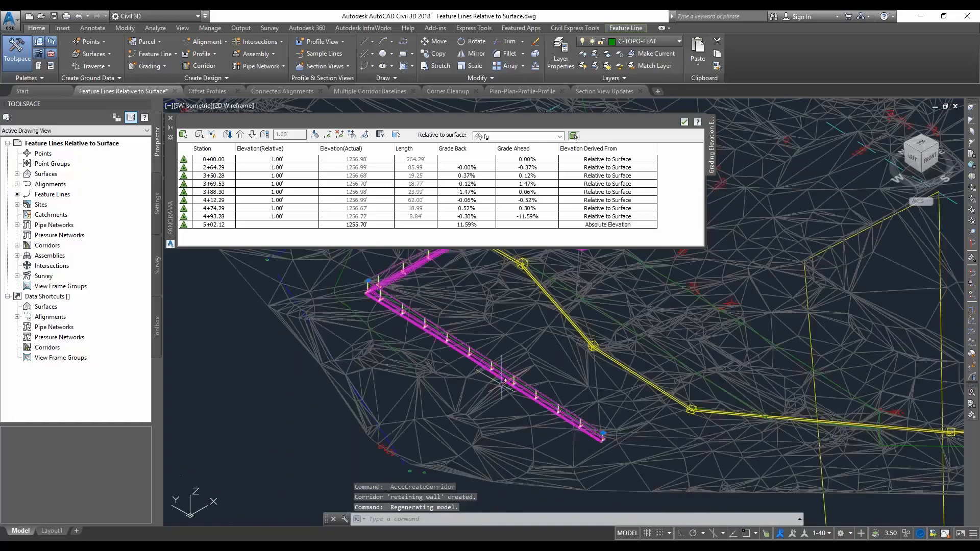
scroll(496, 377, up, 3)
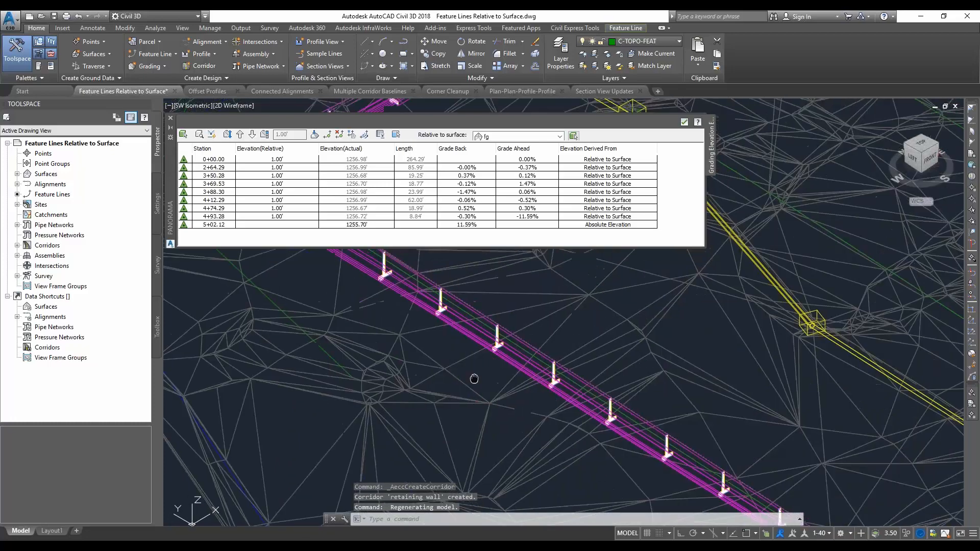
scroll(461, 391, up, 1)
Clear the current selection and change the eg surface's style to RS No Display in its surface properties
right_click(467, 380)
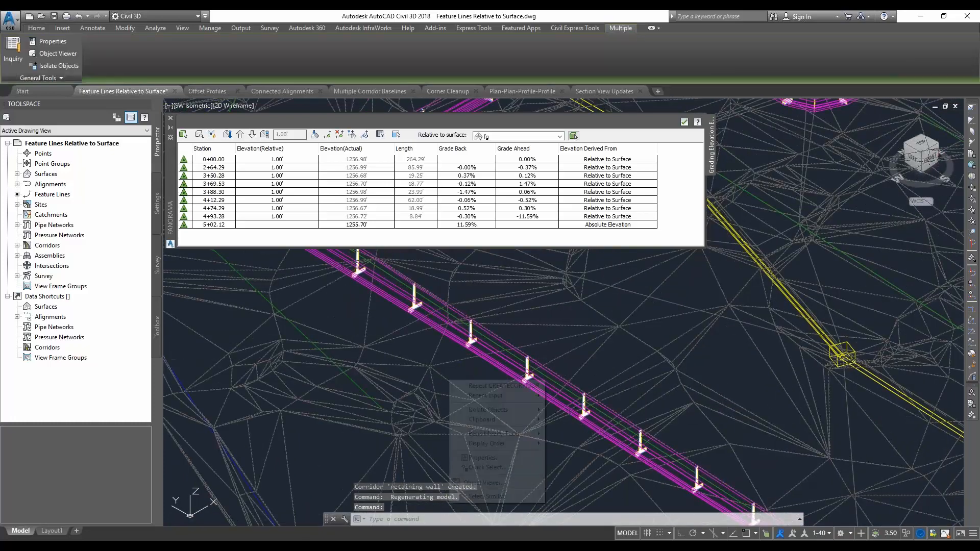
key(Escape)
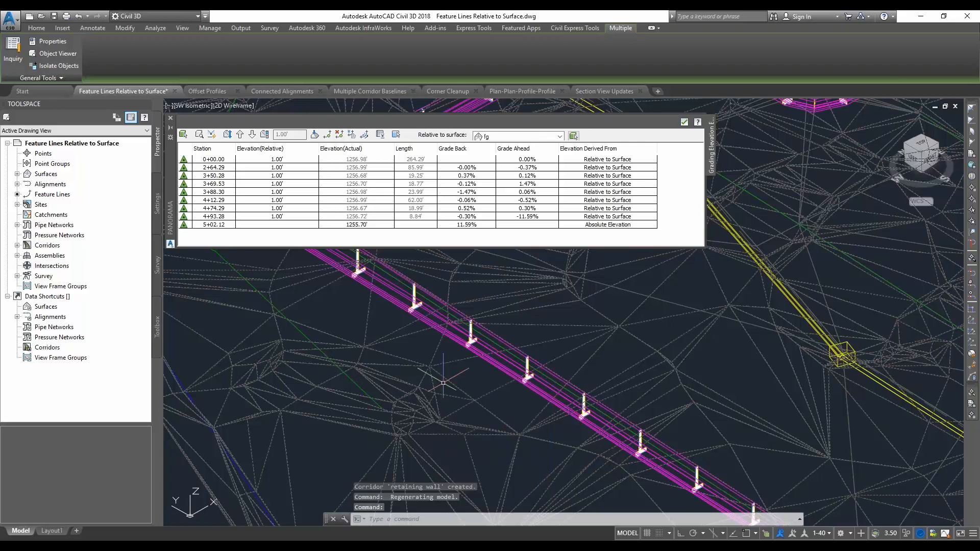
key(Escape)
click(425, 357)
right_click(426, 358)
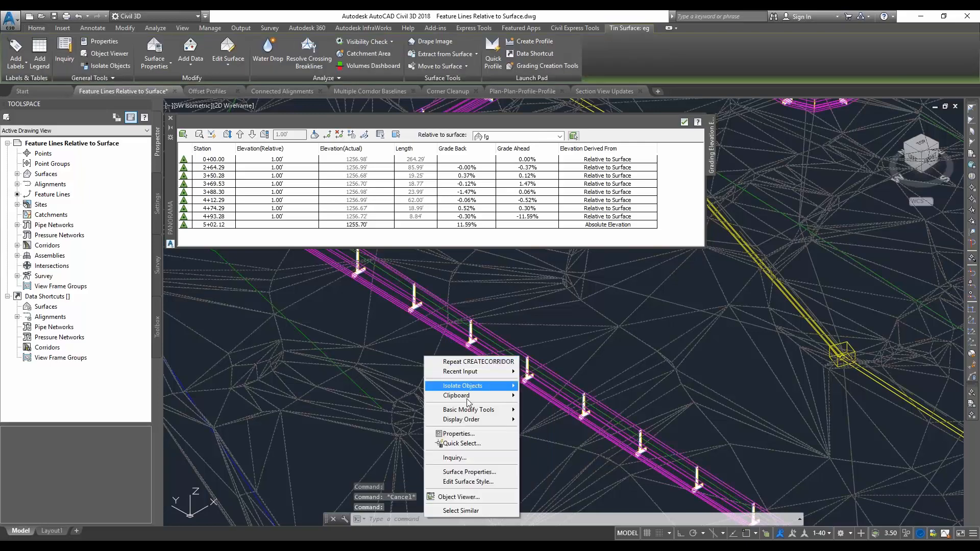
click(485, 474)
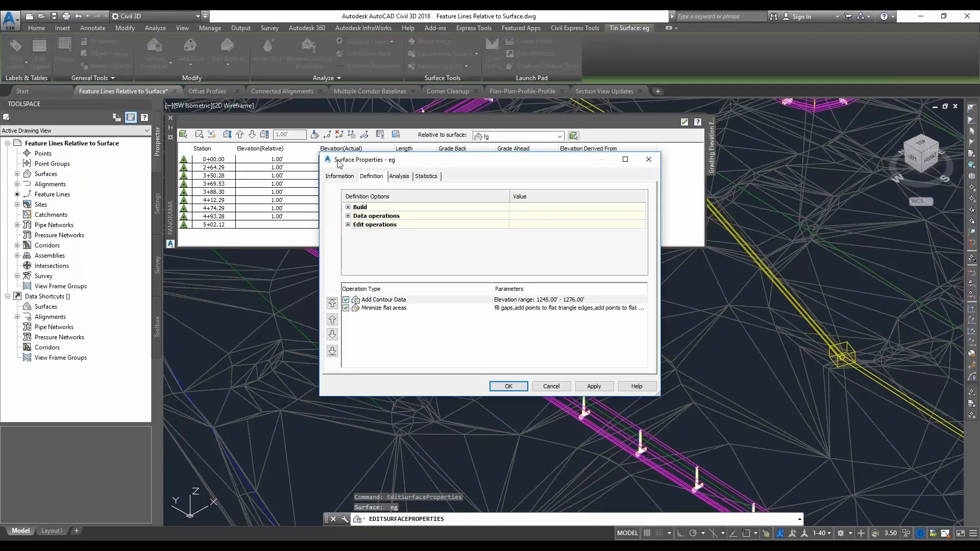
click(398, 280)
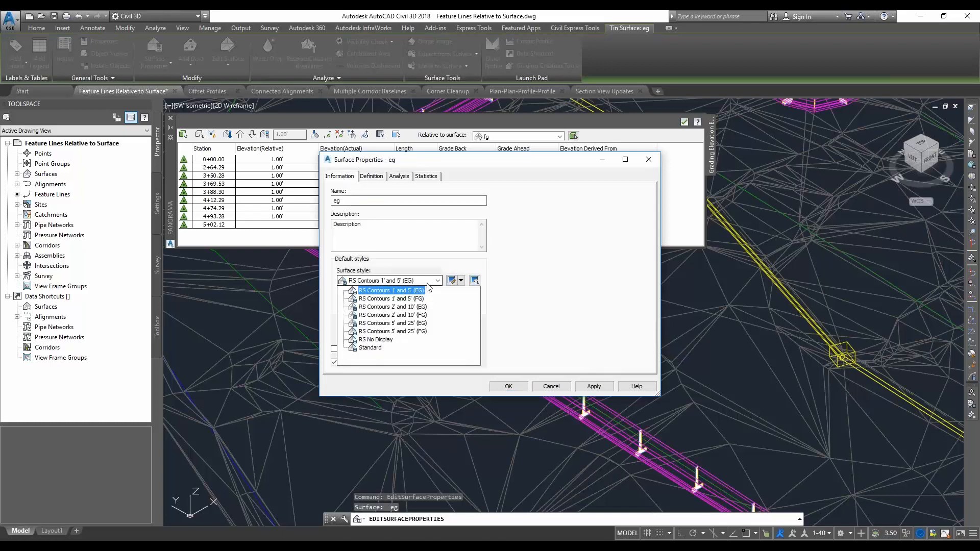
click(396, 339)
click(508, 385)
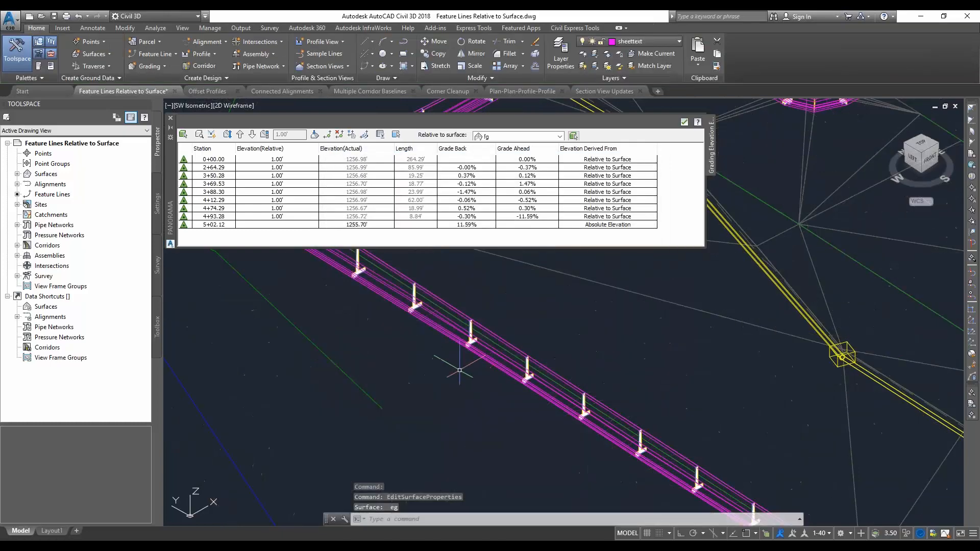
Switch the visual style of the isometric corridor view to Realistic
middle_drag(561, 361, 528, 357)
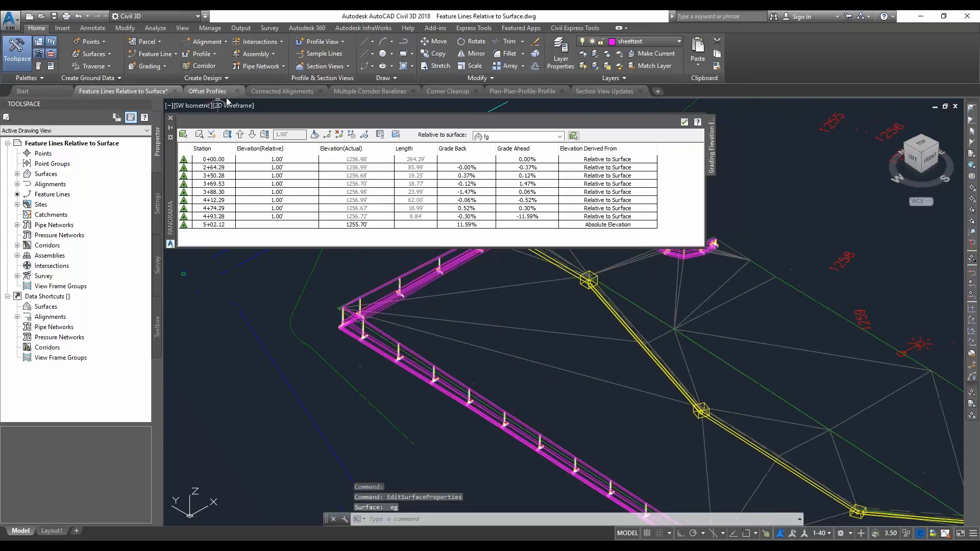
click(238, 105)
click(255, 165)
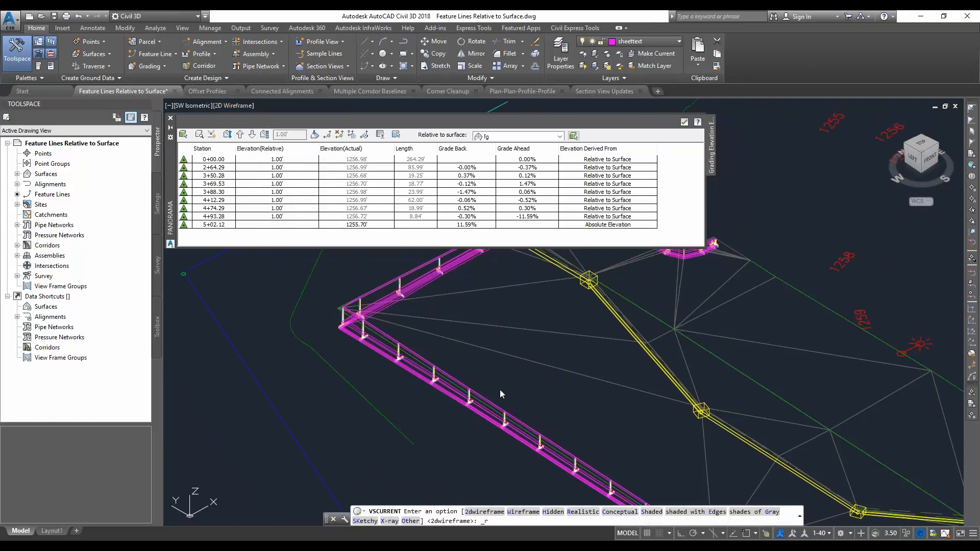
Bring the end of the retaining wall into view and turn on the viewport's navigation bar
click(466, 441)
click(465, 441)
middle_drag(468, 442, 383, 349)
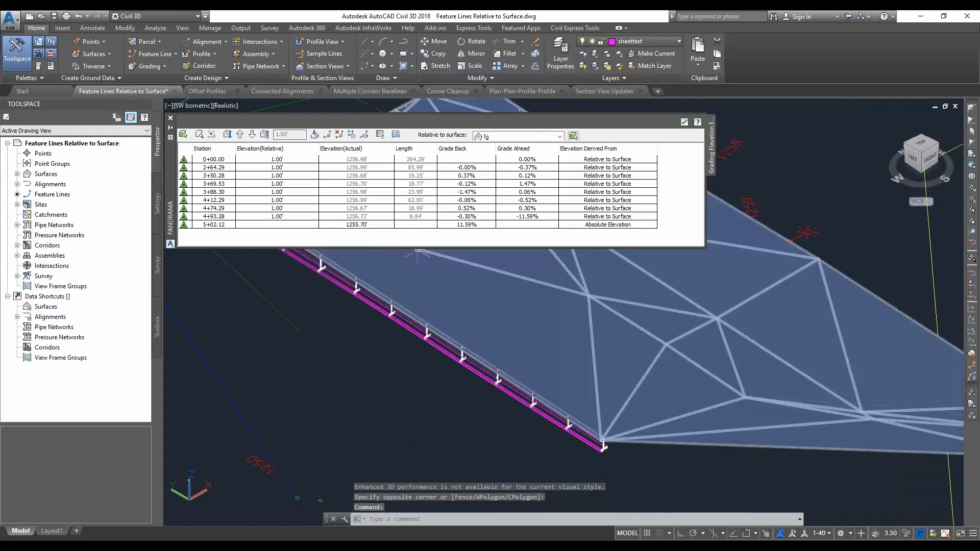
click(170, 109)
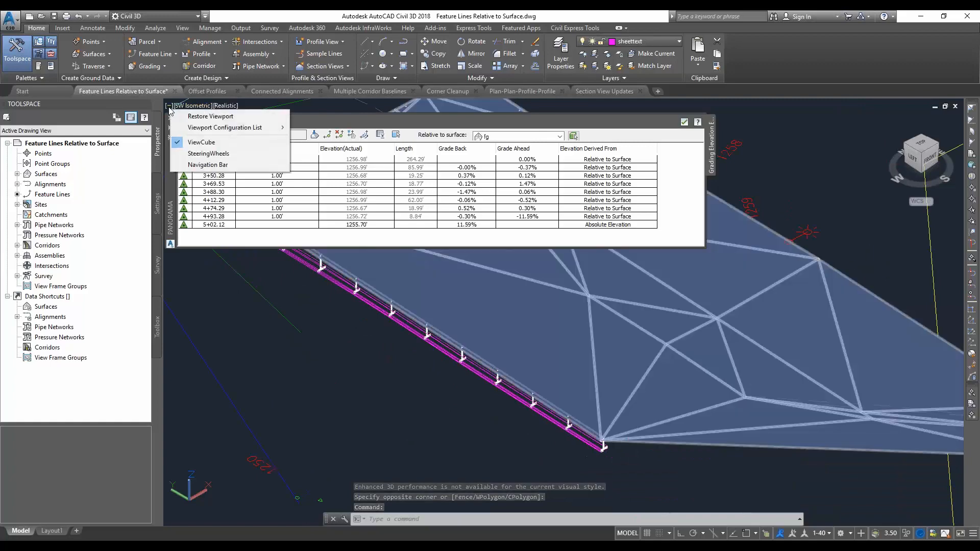
click(194, 166)
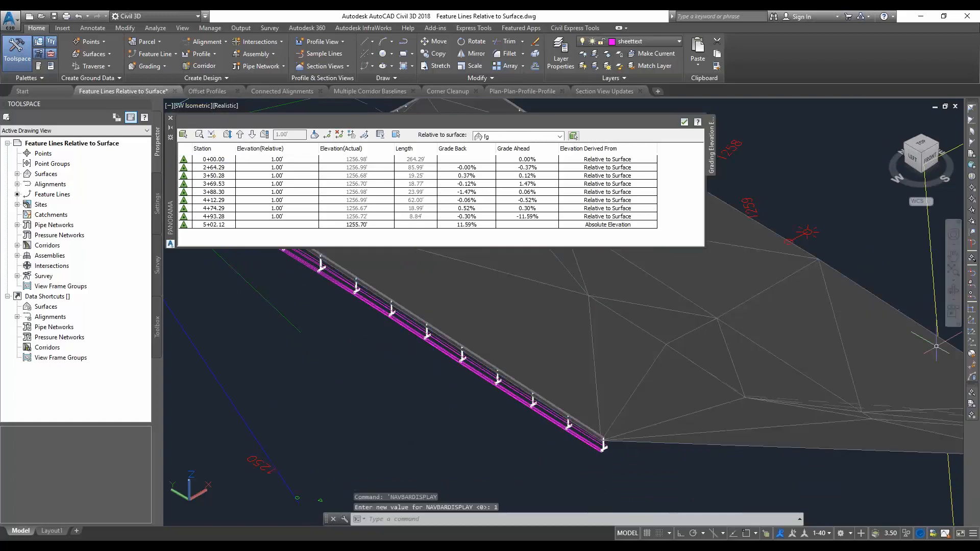
Orbit the realistic 3D view to a low front angle that shows the retaining wall sections from the side
click(955, 291)
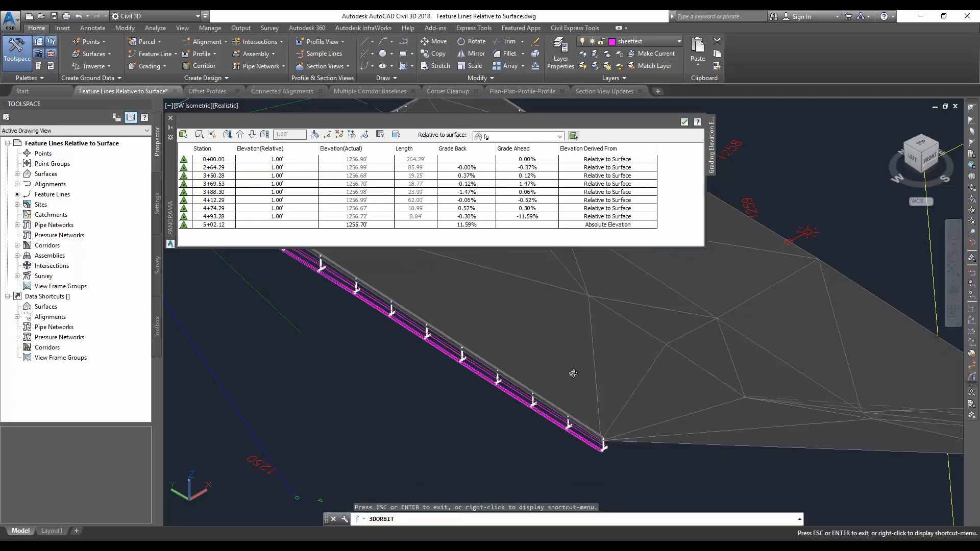
drag(520, 426, 580, 419)
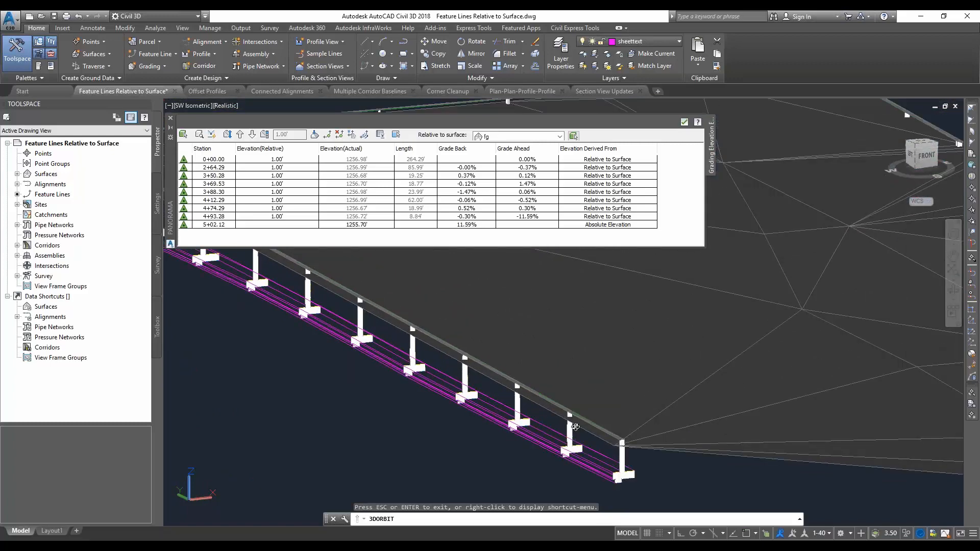
drag(575, 427, 565, 384)
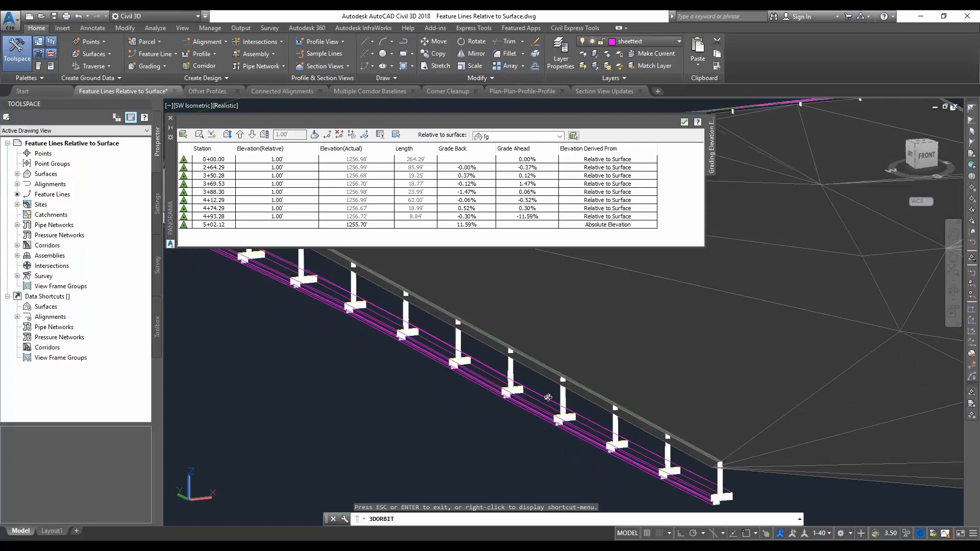
key(Escape)
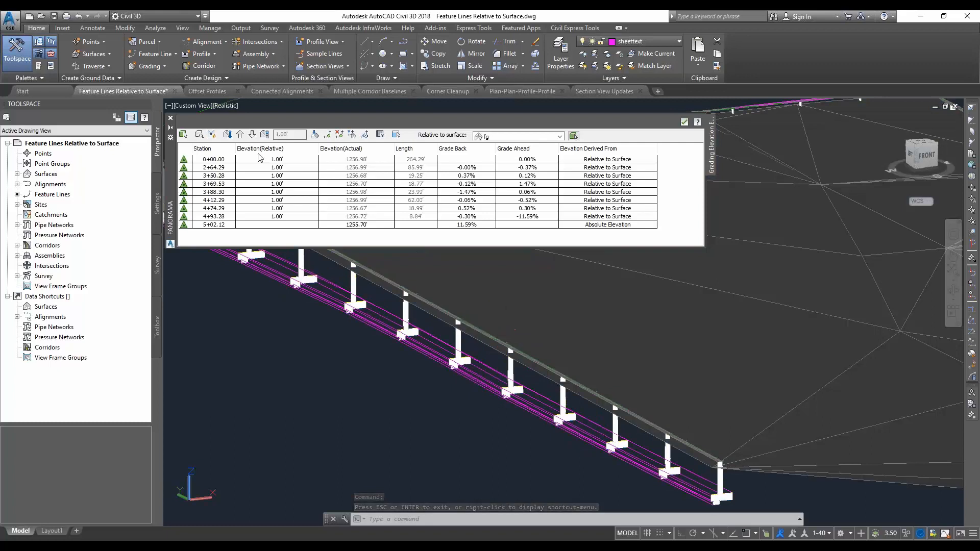
Set the relative elevation of the feature line points from station 0+00.00 through 4+93.28 to 2 feet
click(279, 159)
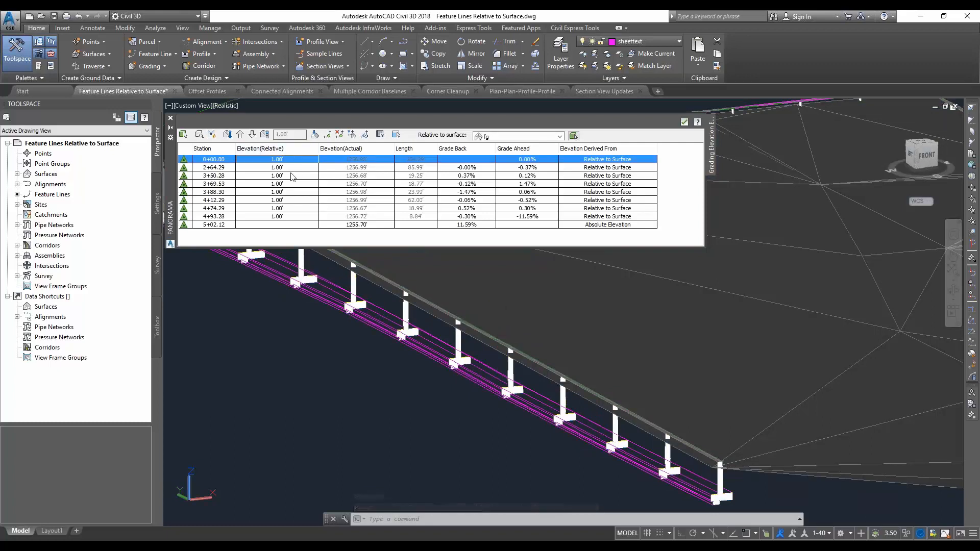
shift+click(296, 216)
click(296, 216)
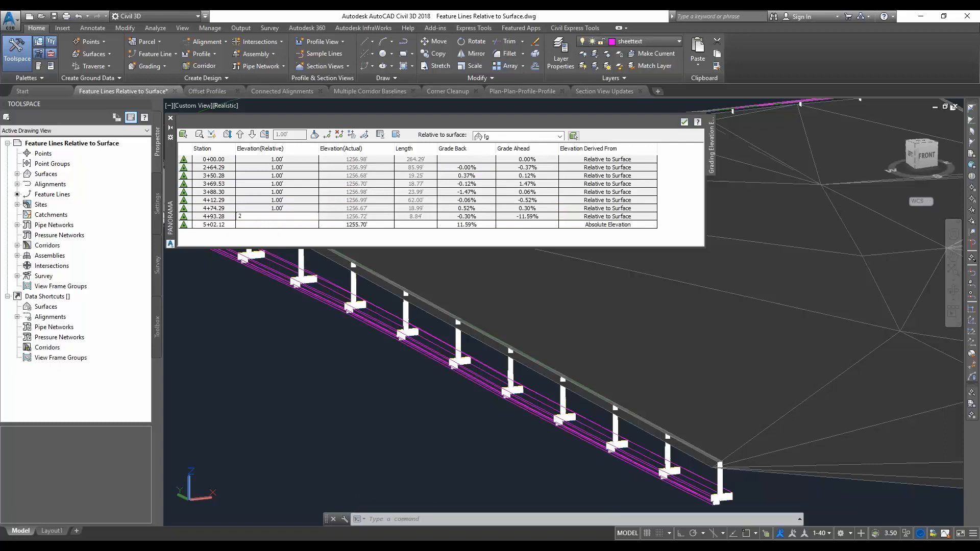
text(2)
key(Return)
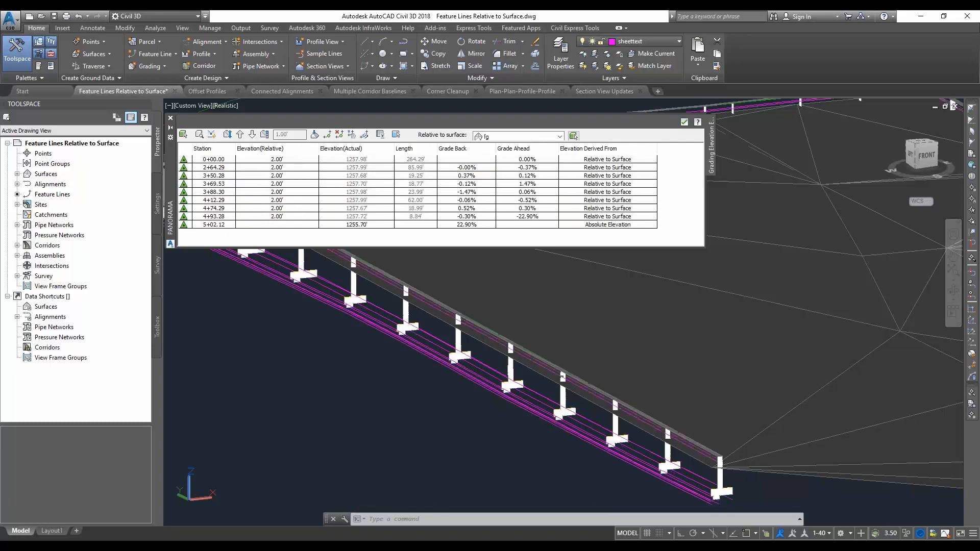
Set the retaining wall corridor to rebuild automatically
click(18, 245)
click(70, 255)
right_click(71, 256)
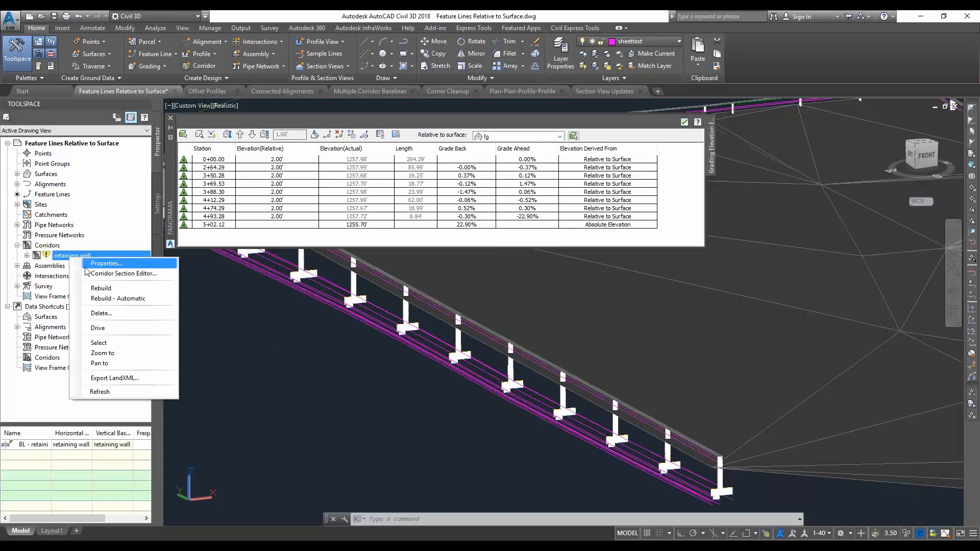
click(93, 298)
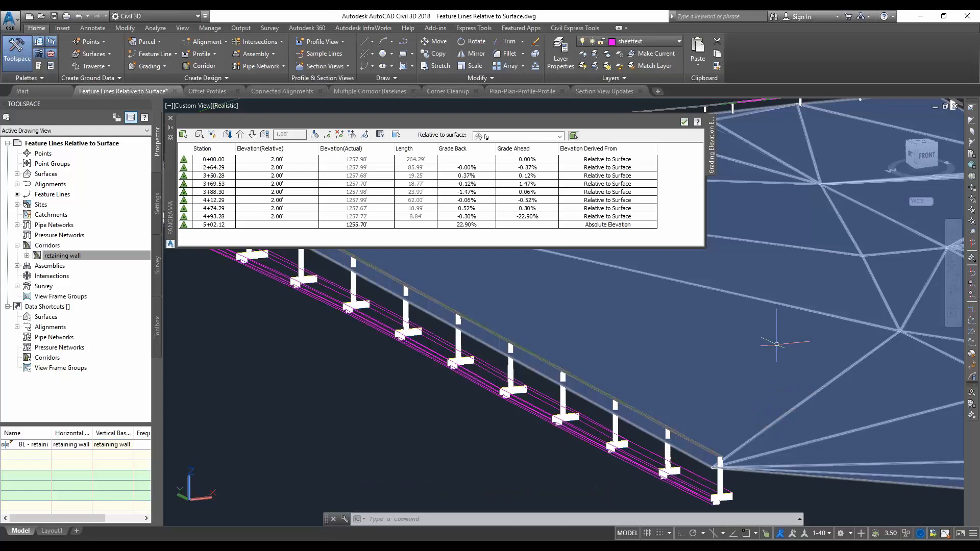
Raise all elevations of the fg surface by 1 foot and view the whole retaining wall
click(798, 406)
key(Escape)
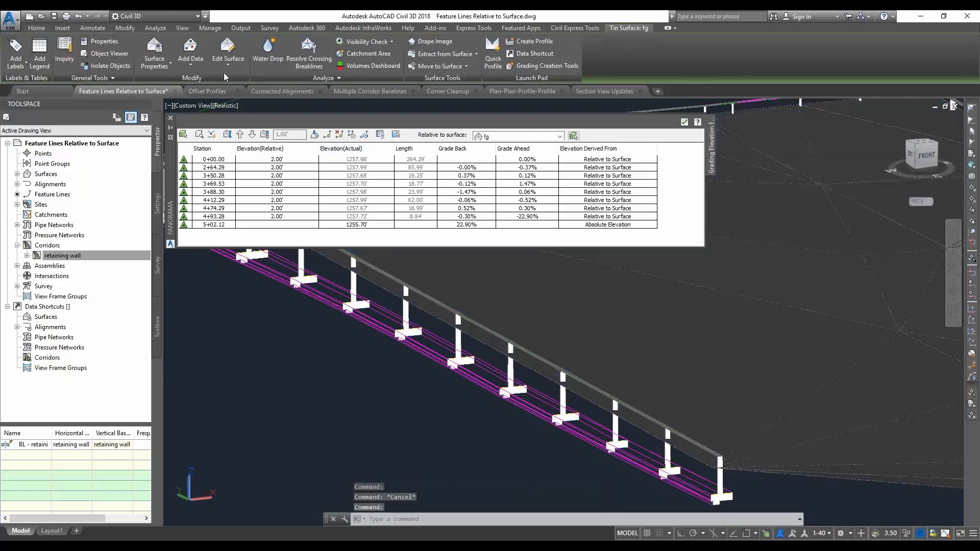
click(231, 67)
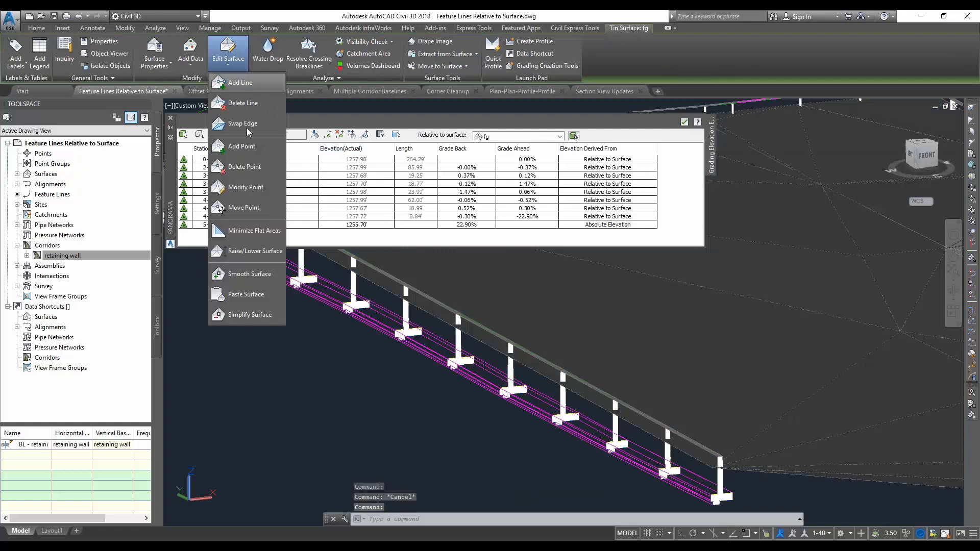
click(245, 253)
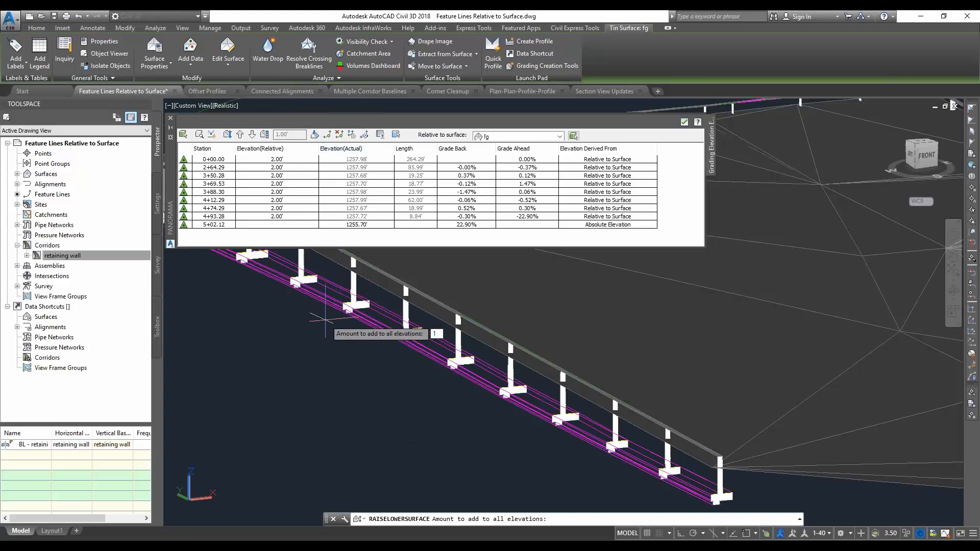
key(Return)
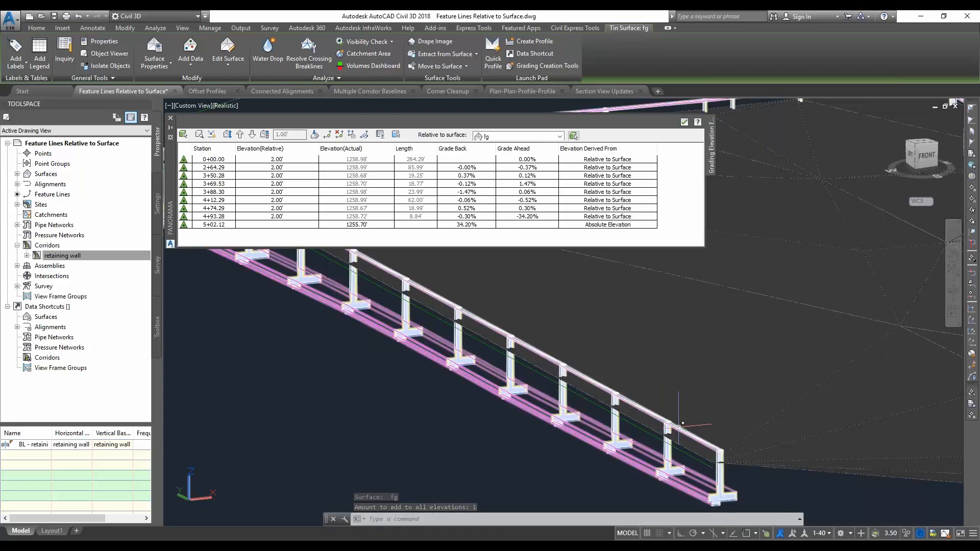
scroll(495, 439, down, 2)
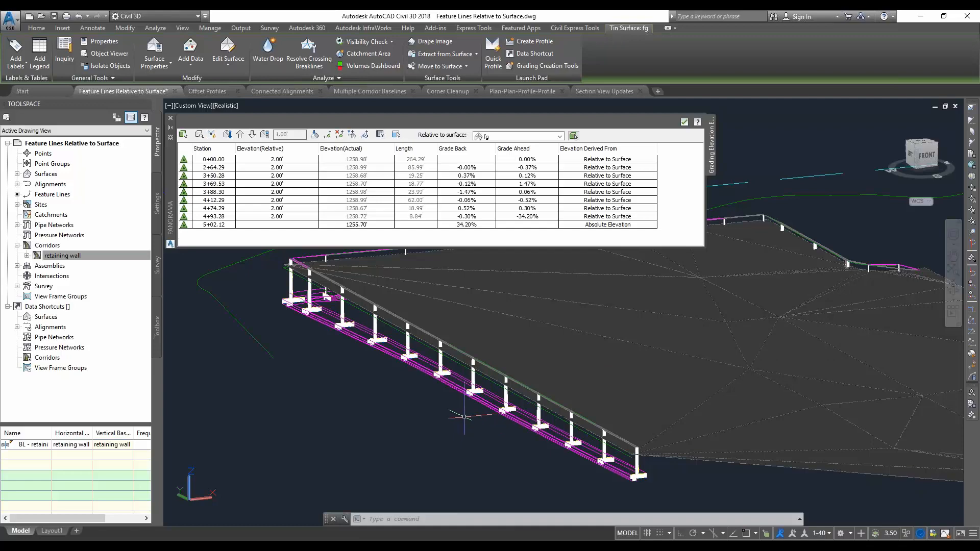
Switch to the PowerPoint slide show and advance past the Offset Profiles slide to its demo slide
key(alt+Tab)
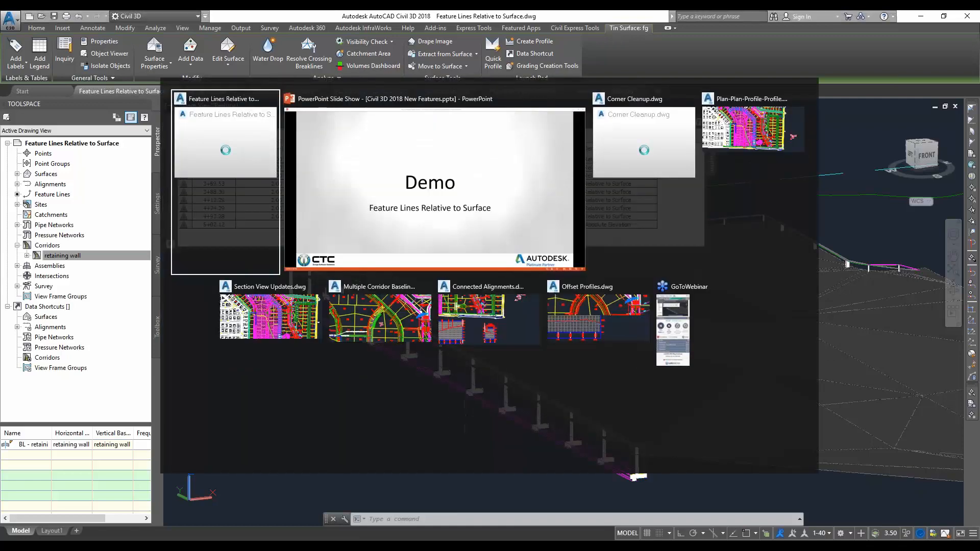
key(Right)
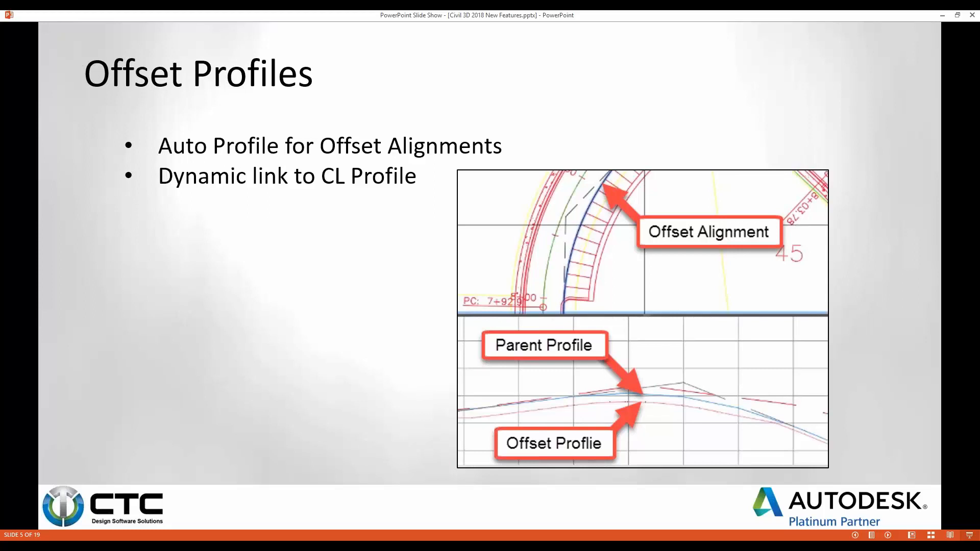
key(Right)
Switch from the slide show to the Offset Profiles.dwg drawing in Civil 3D
key(alt+Tab)
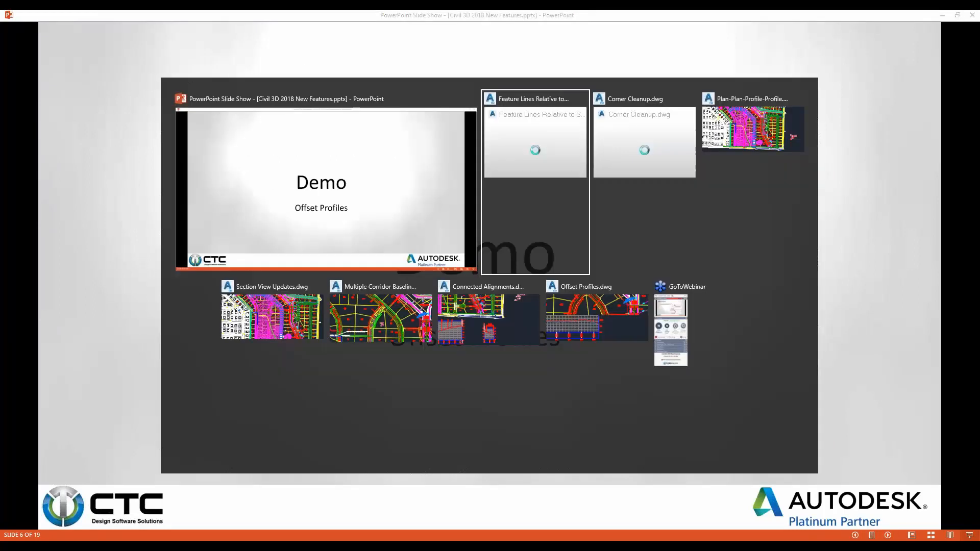
key(alt+Tab)
key(alt+Tab)
key(alt+Tab)
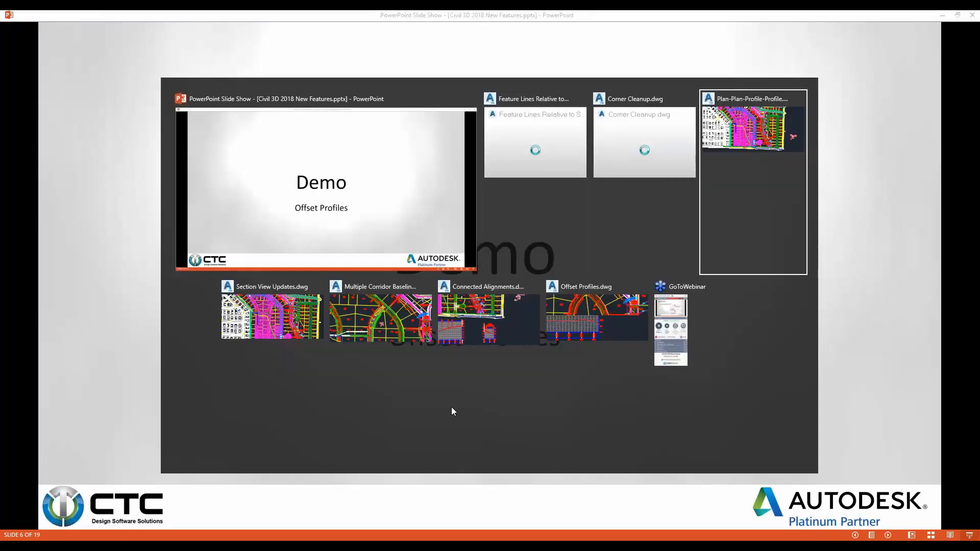
key(alt+Tab)
key(alt+Tab)
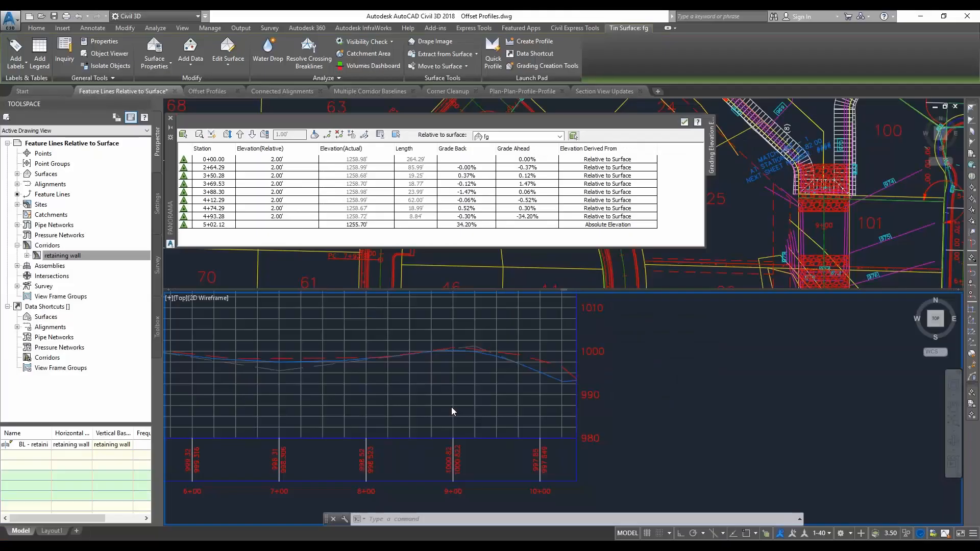
Enlarge the plan viewport slightly by lowering its border with the profile viewport, and leave the plan viewport active
click(470, 232)
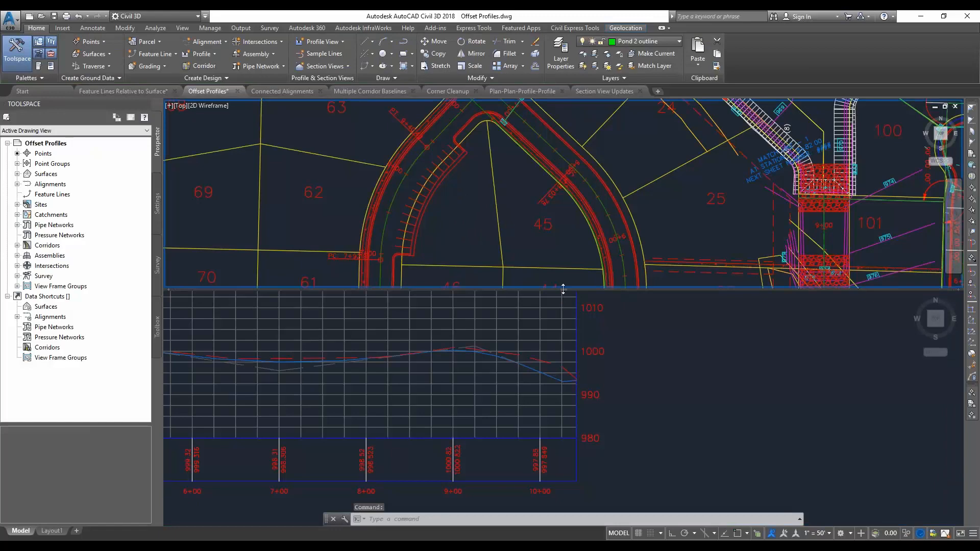
drag(562, 289, 564, 309)
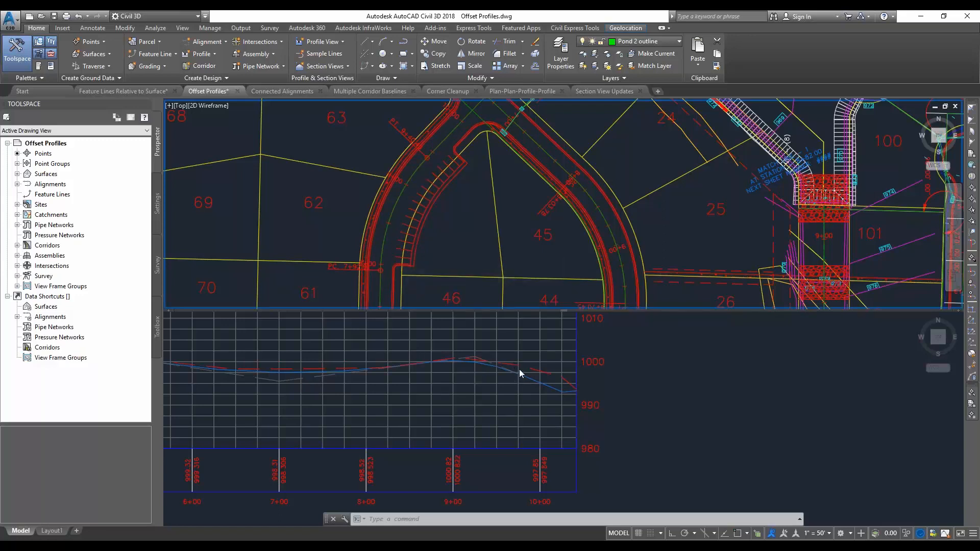
click(464, 366)
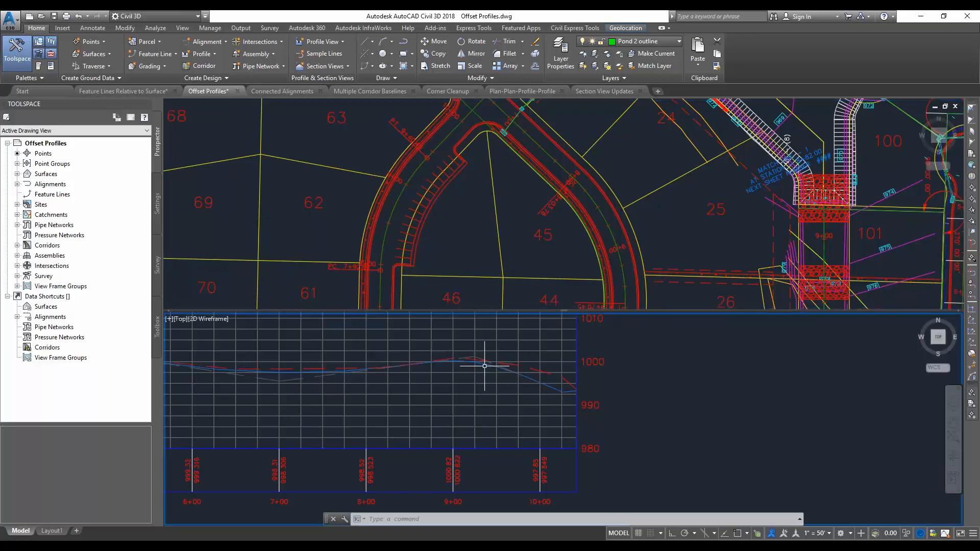
click(398, 219)
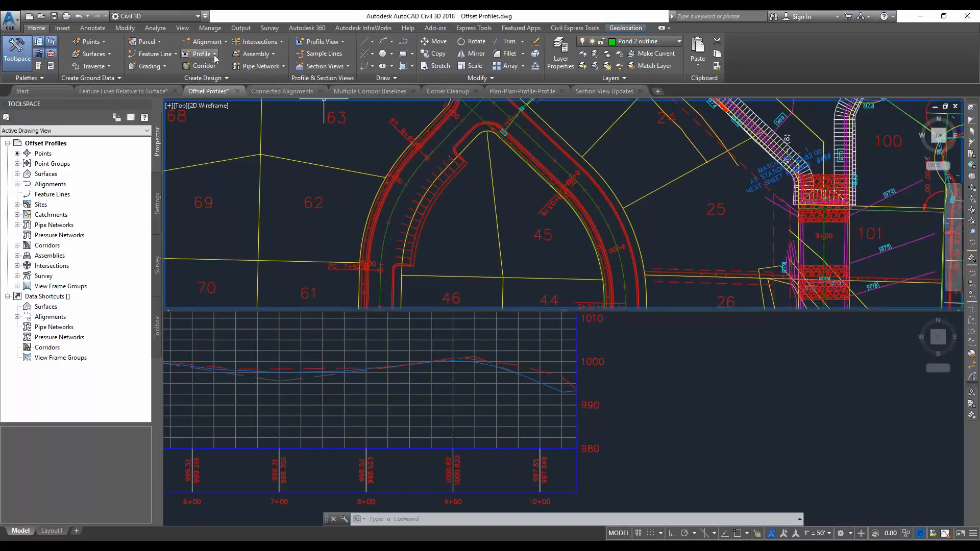
Set up an offset alignment from ROAD B with one offset on the right at 16 feet and none on the left
click(208, 42)
click(238, 206)
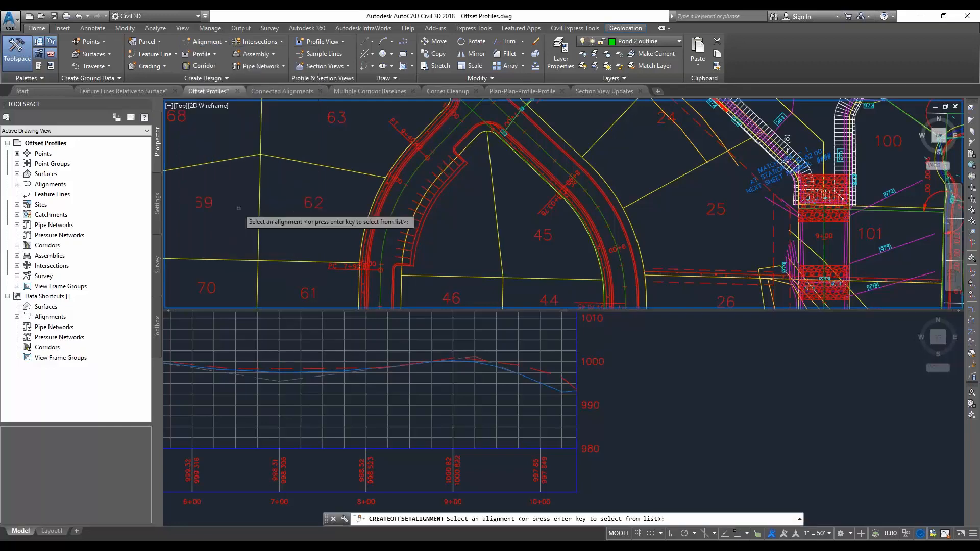
key(Return)
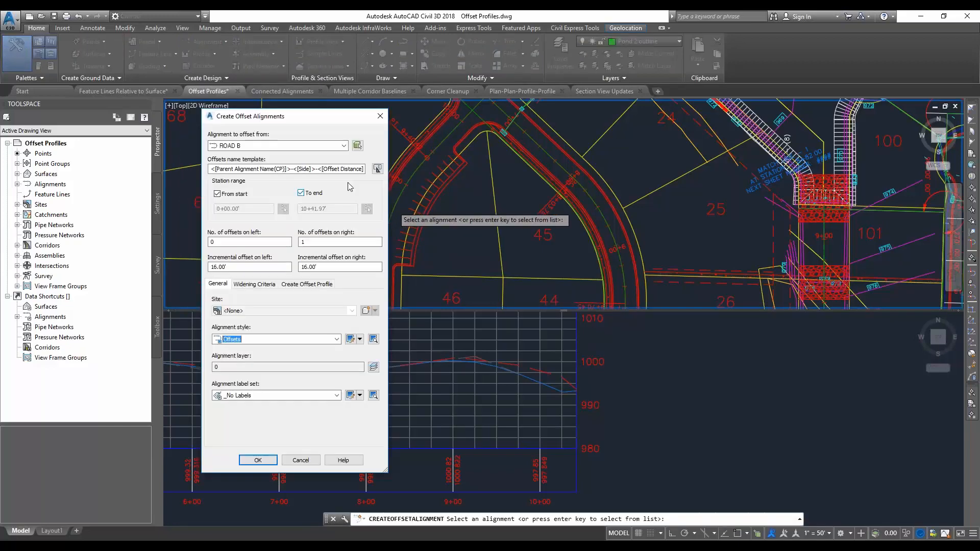
click(289, 146)
click(288, 146)
drag(356, 265, 308, 267)
Create the offset alignment with an offset profile from parent FGC at -2.00% cross slope, superimposed onto ROAD B11 in Right Sample Profile style
click(304, 285)
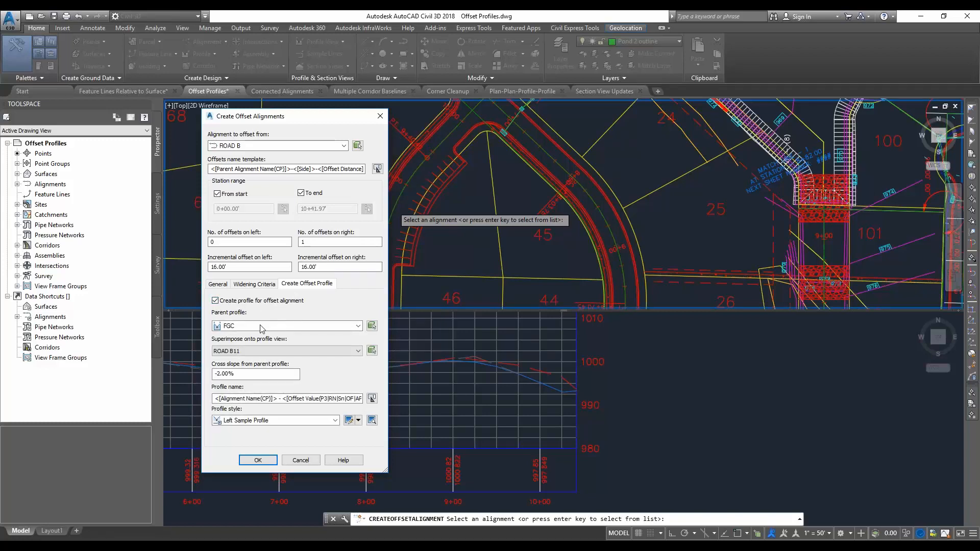
click(299, 327)
click(298, 327)
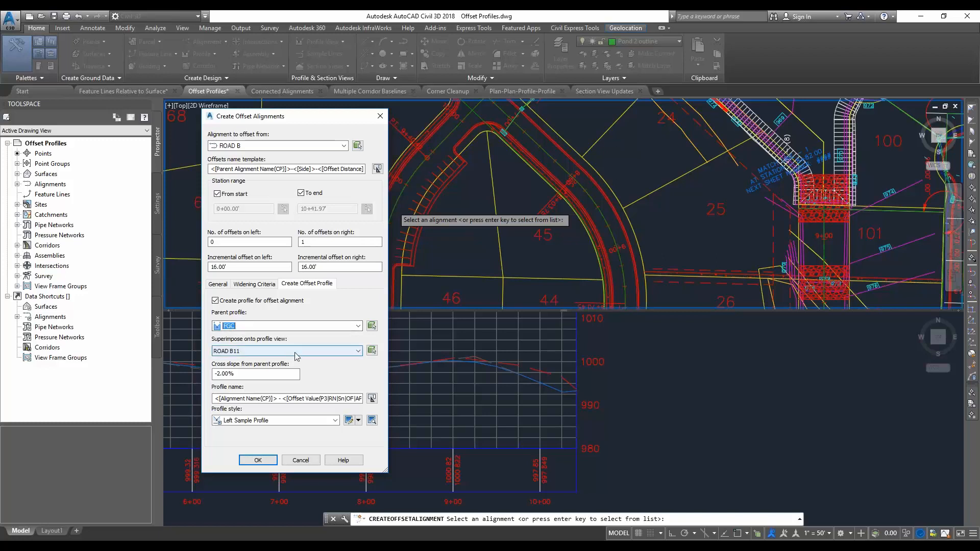
click(274, 378)
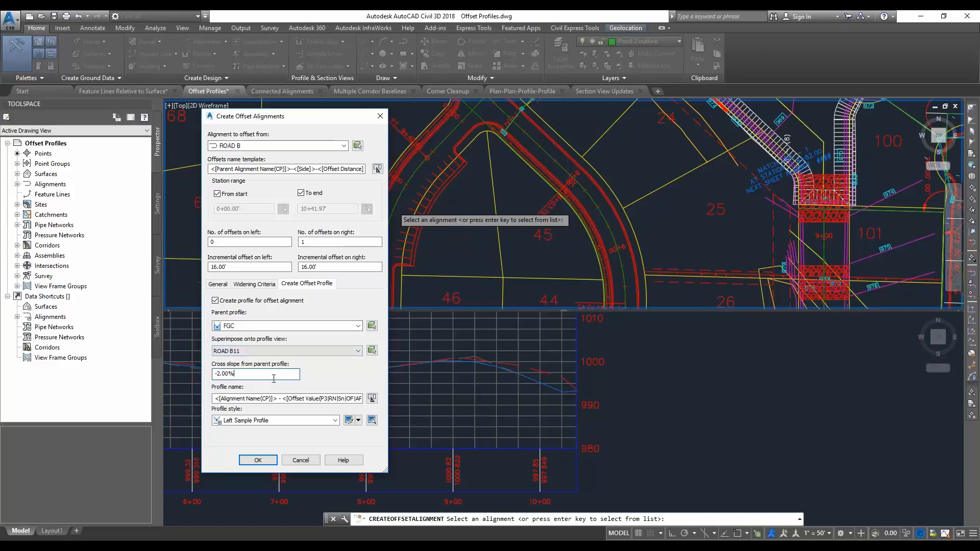
drag(241, 379, 209, 375)
click(242, 375)
click(316, 420)
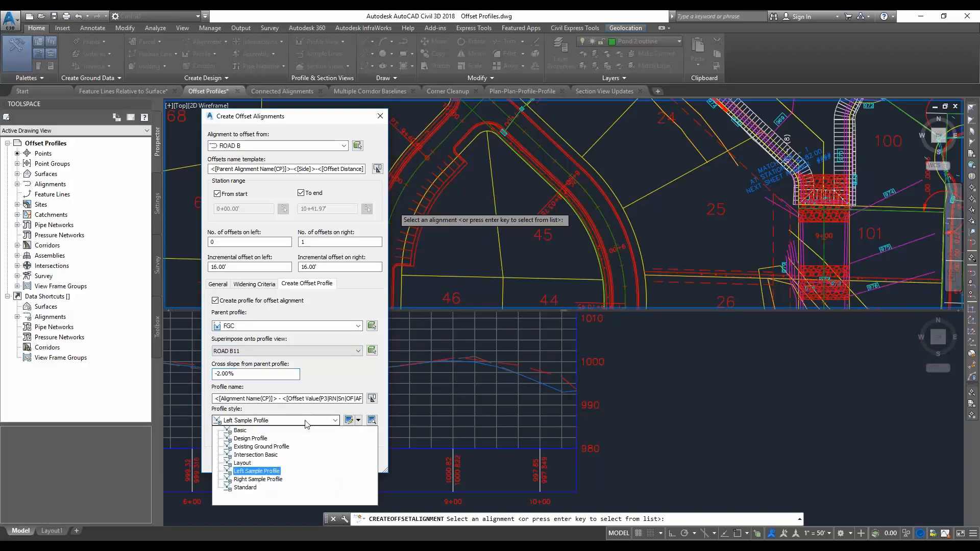
click(266, 480)
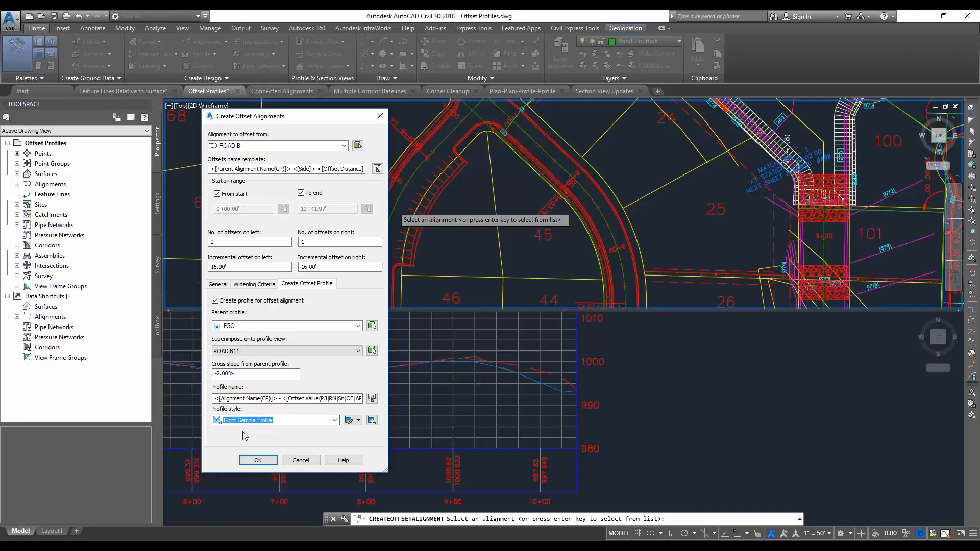
click(258, 463)
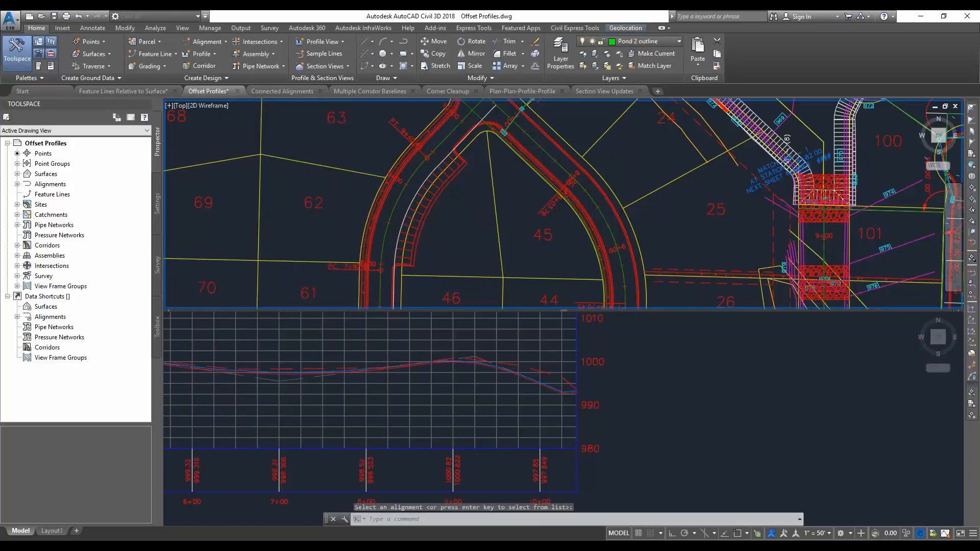
click(612, 399)
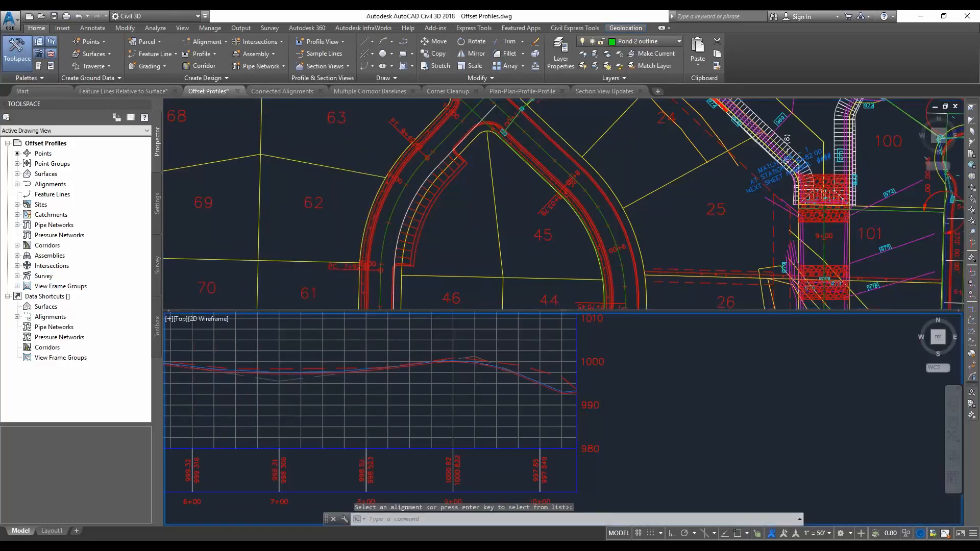
Stretch the FGC profile's crest PVI in the profile view, place it back close to its starting position, and deselect the profile
scroll(466, 359, up, 4)
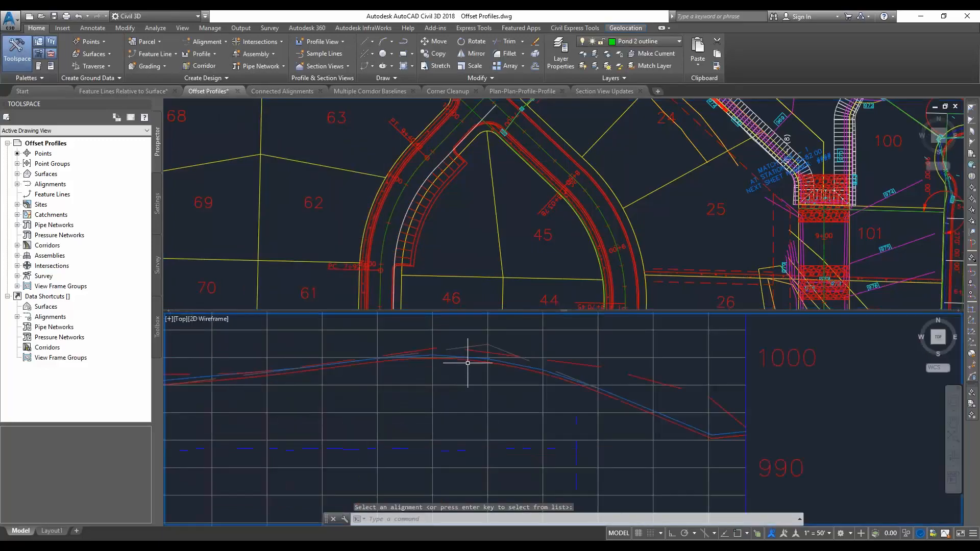
click(503, 361)
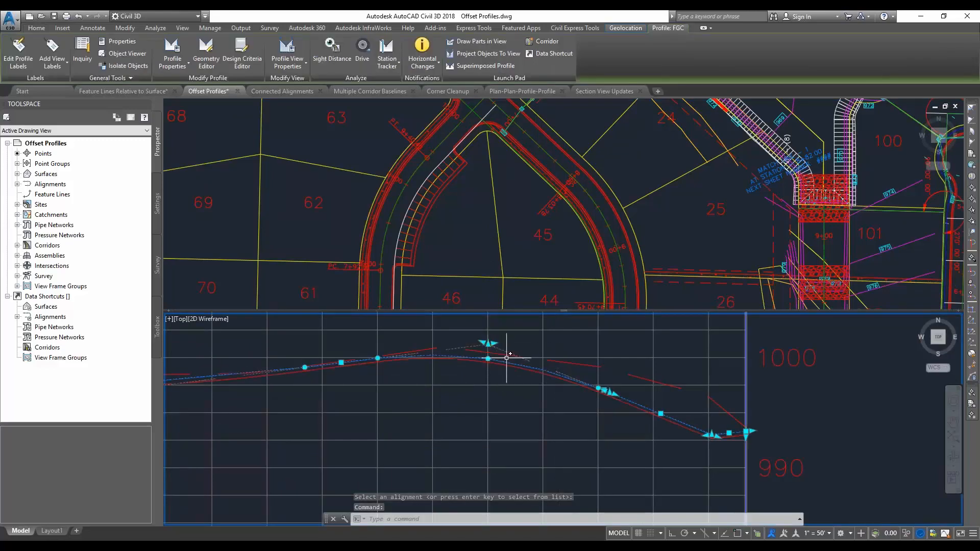
click(488, 343)
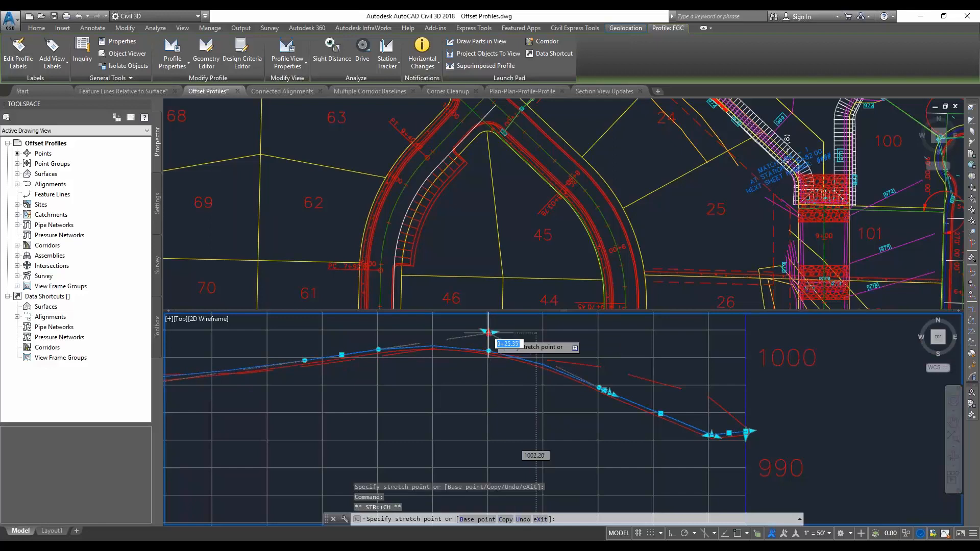
click(489, 343)
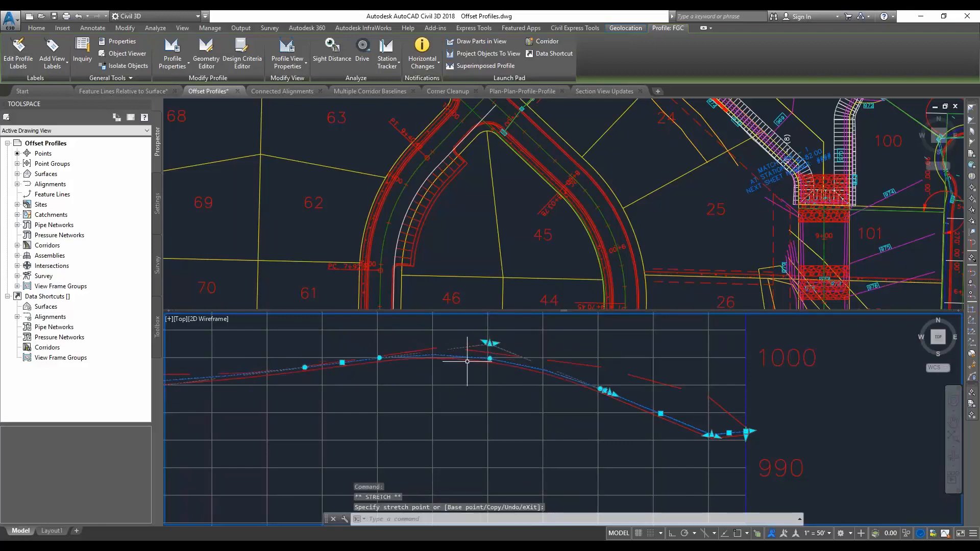
key(Escape)
Add a cross slope region of -2% at about station 8+02 to the offset profile of alignment ROAD B-Right-16.00
click(456, 249)
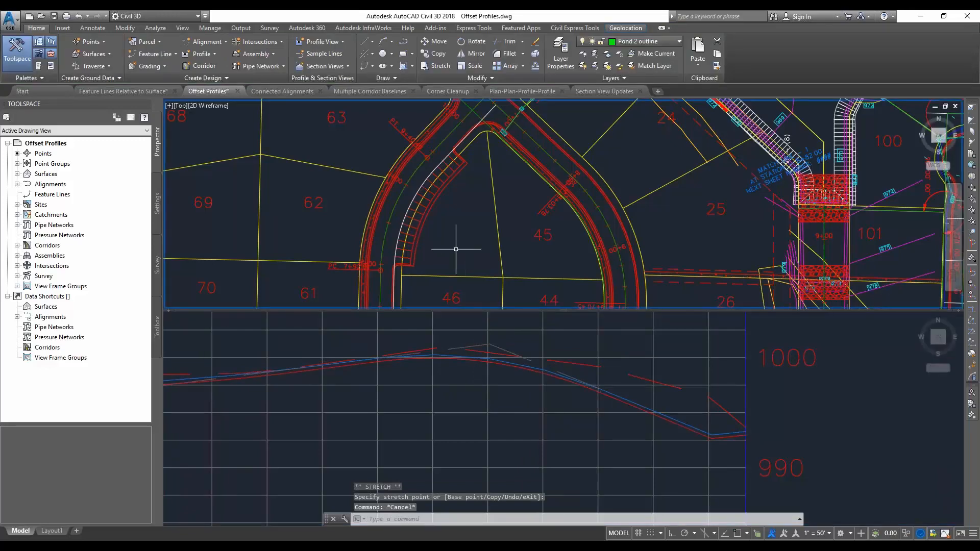
click(465, 137)
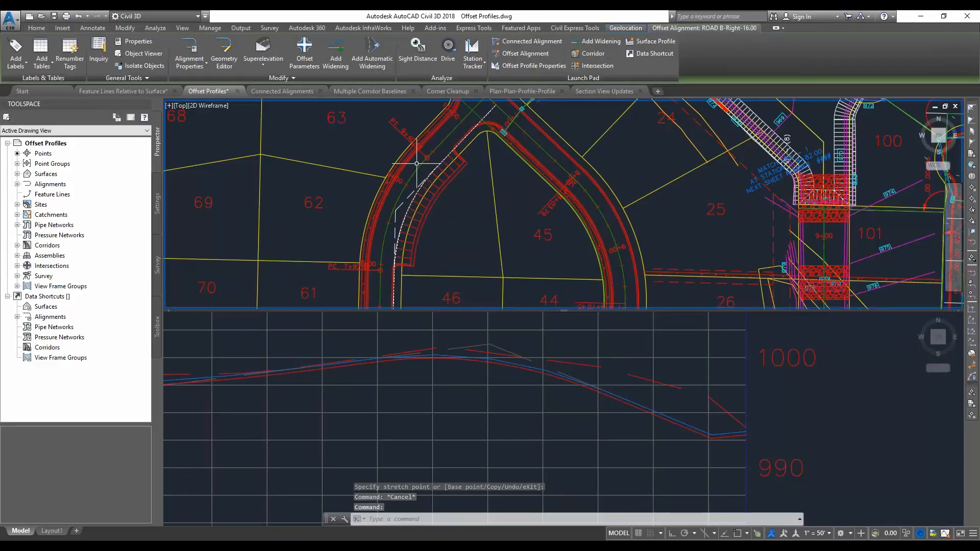
click(523, 66)
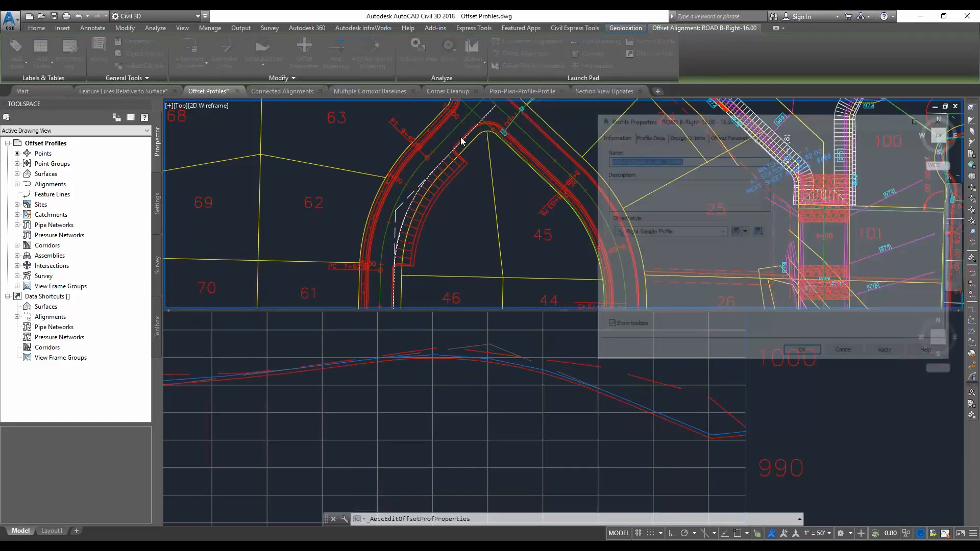
click(717, 136)
click(752, 166)
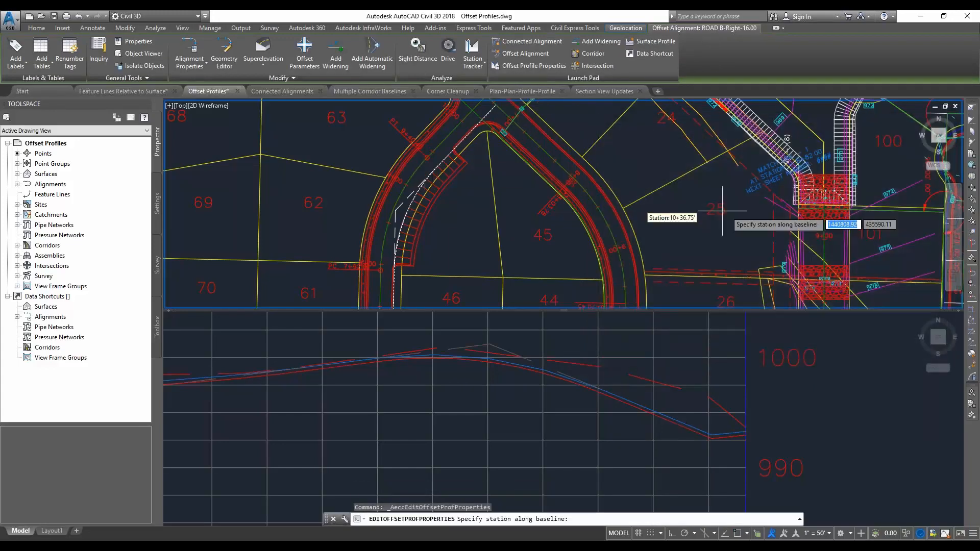
click(396, 263)
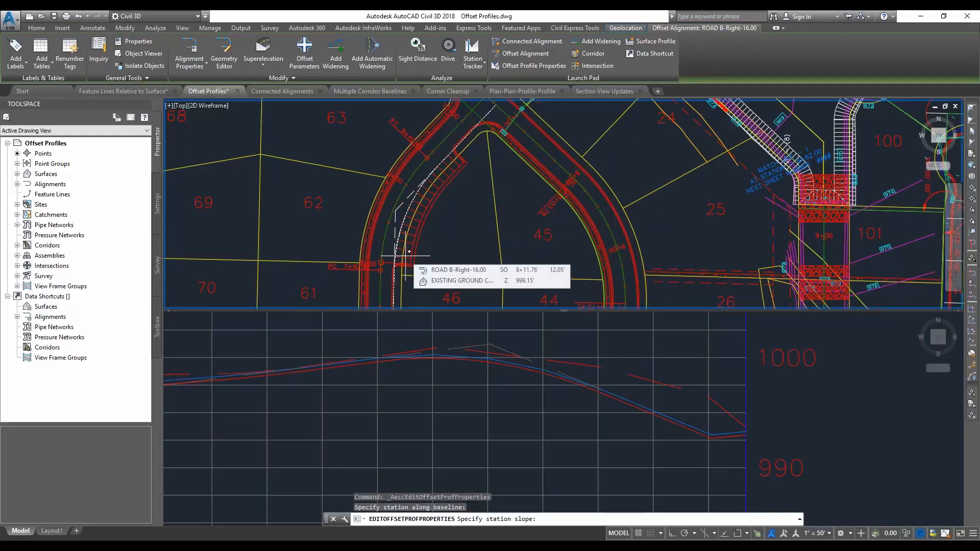
text(-2)
key(Return)
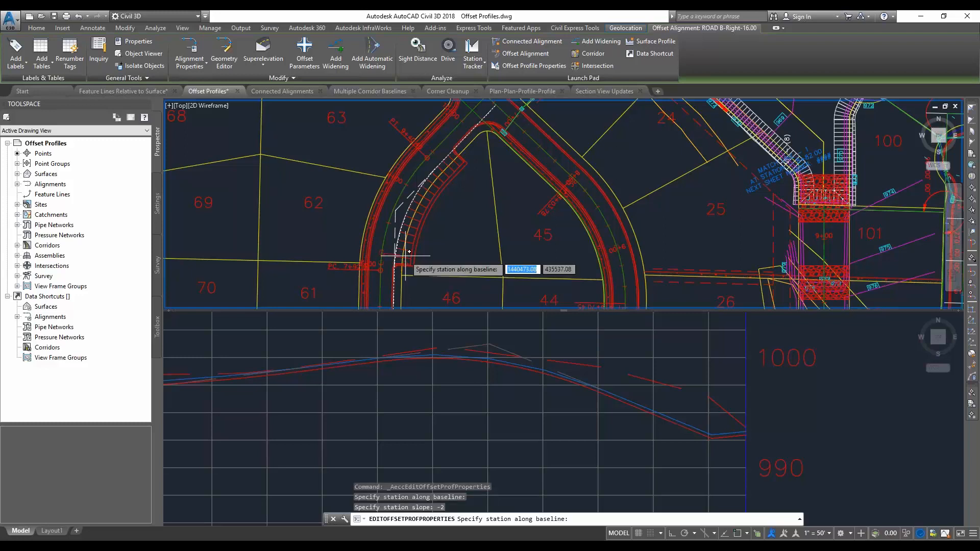
Add two -4% cross slope regions along the offset alignment's curve, at about stations 8+64 and 9+26
click(414, 219)
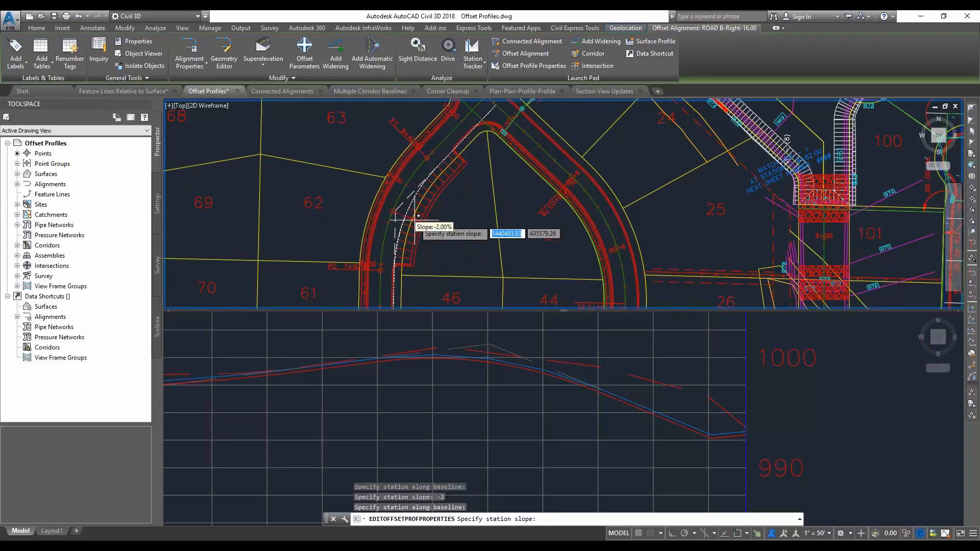
text(-4)
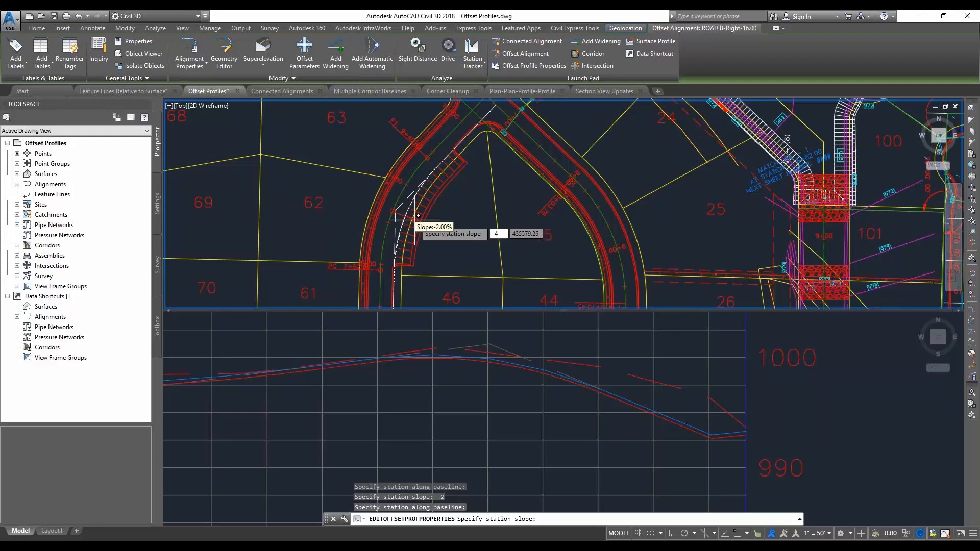
key(Return)
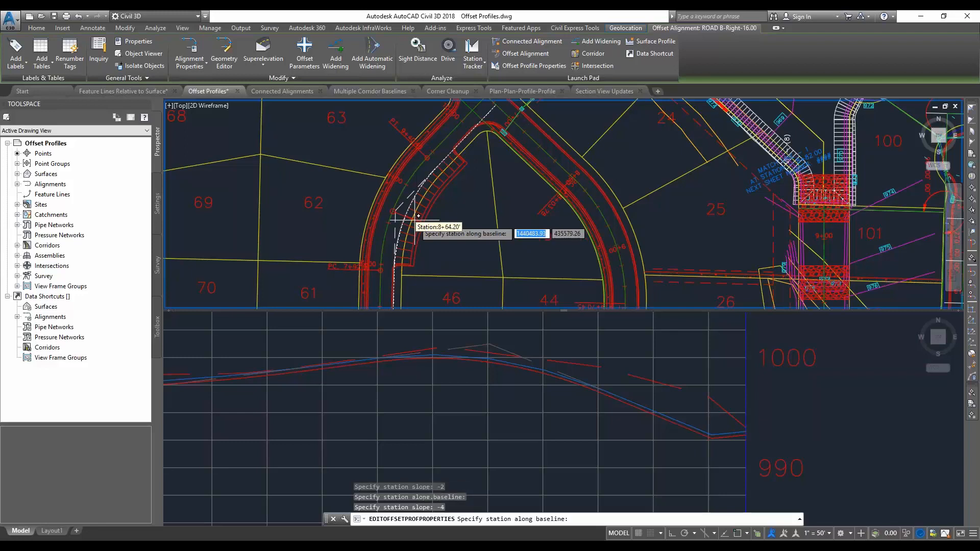
click(438, 180)
text(-4)
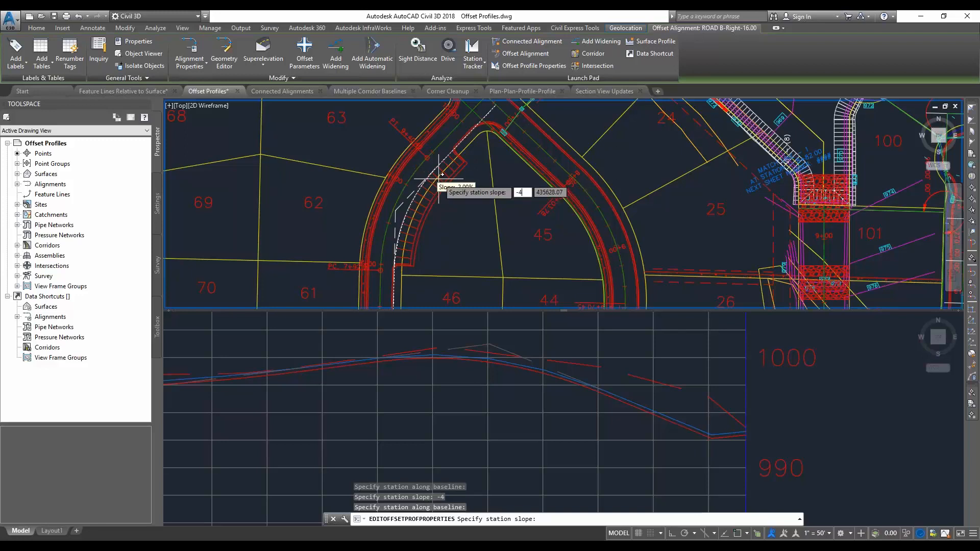
key(Return)
Add a final -2% cross slope region at about station 9+67 and finish picking stations
click(462, 158)
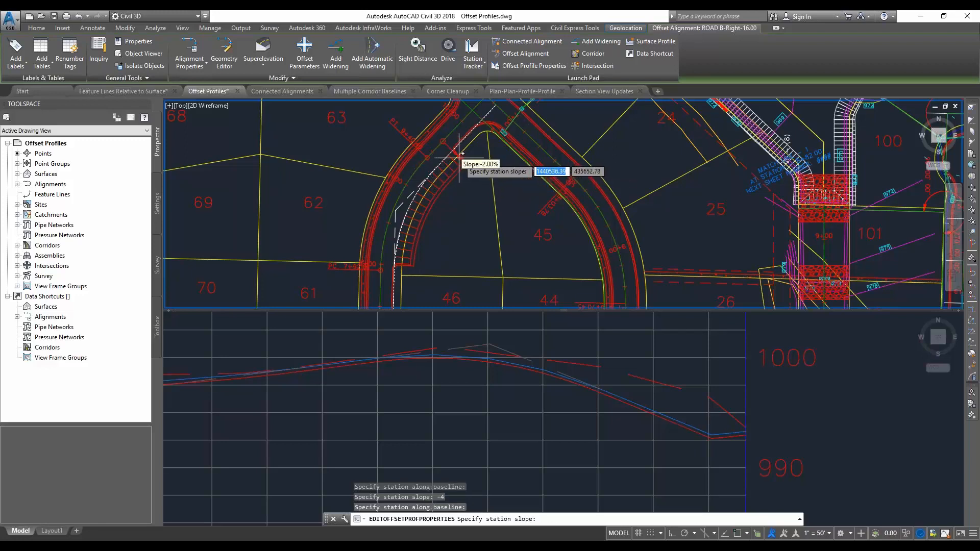
text(-2)
key(Return)
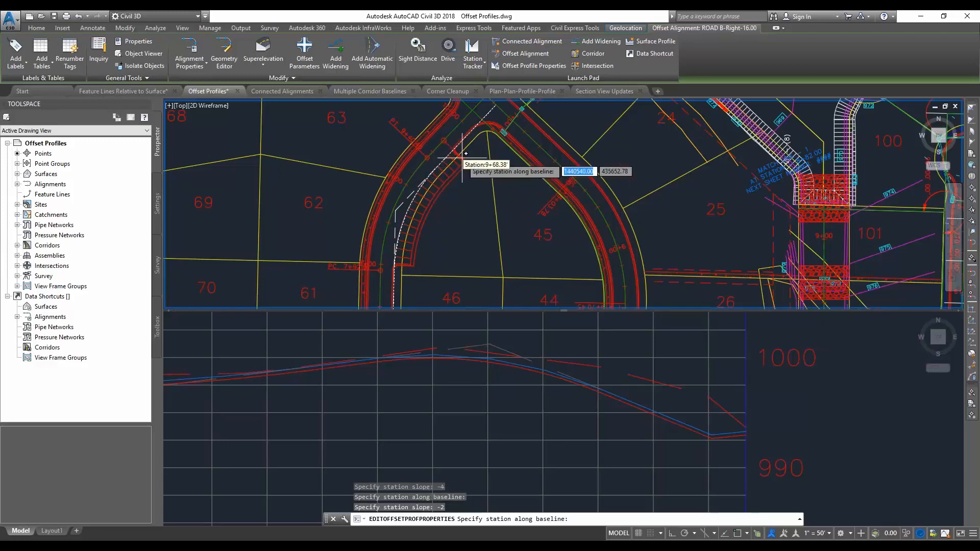
key(Return)
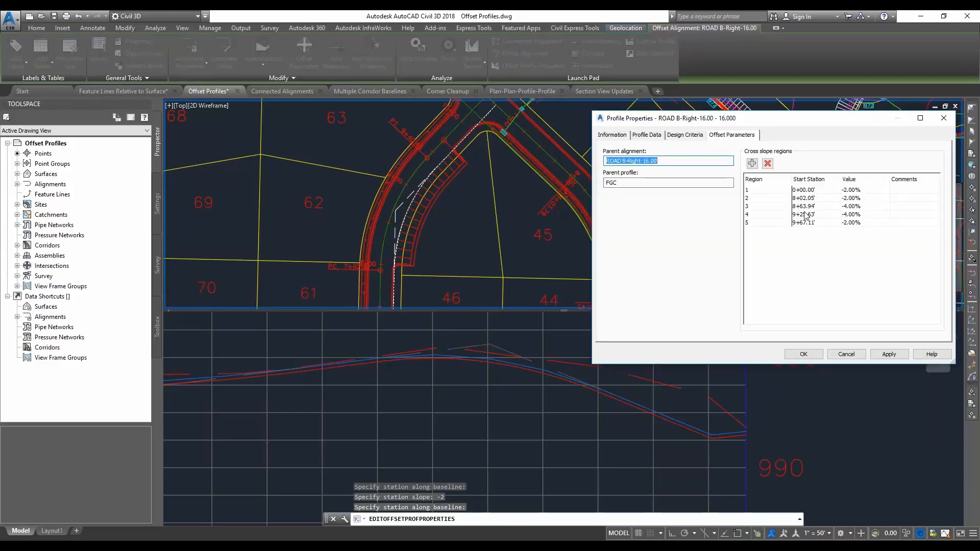
Set the start station of cross slope region 2 to 8+00
click(805, 198)
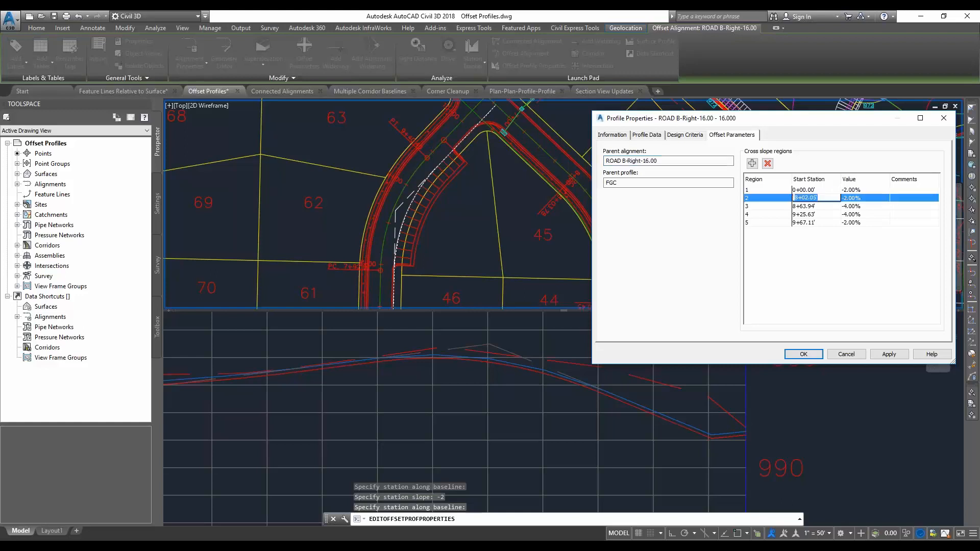
click(805, 198)
text(800)
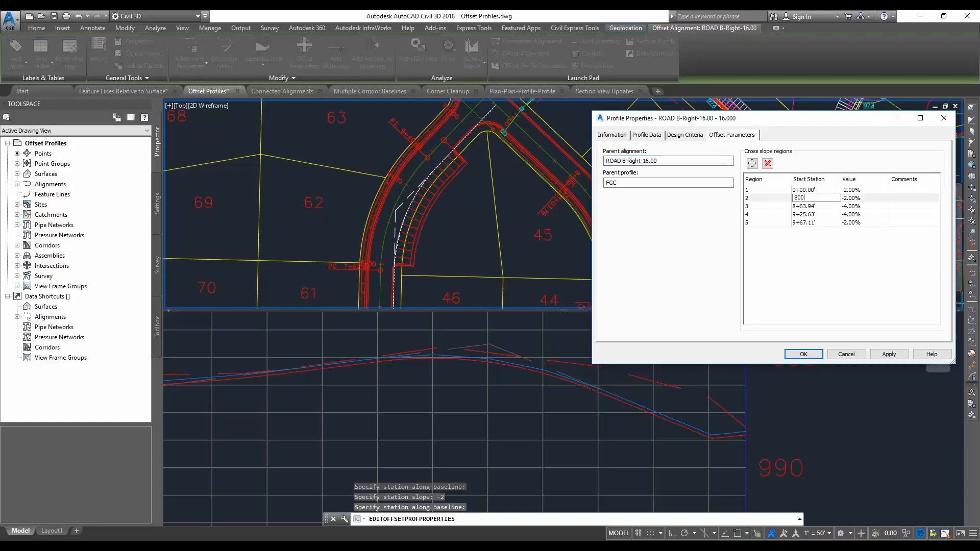
key(Return)
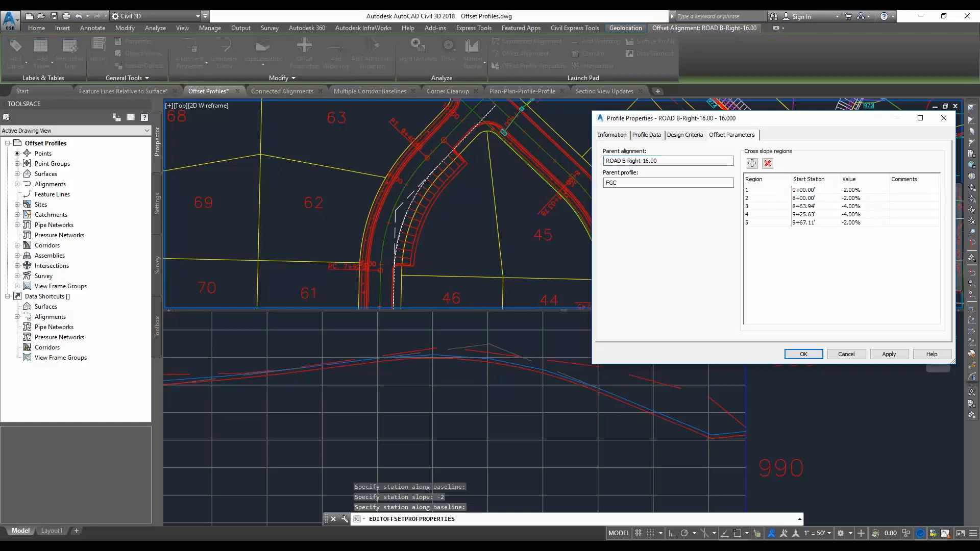
Set the cross slope of region 3 to -5% and apply the changes to the offset profile
double_click(857, 207)
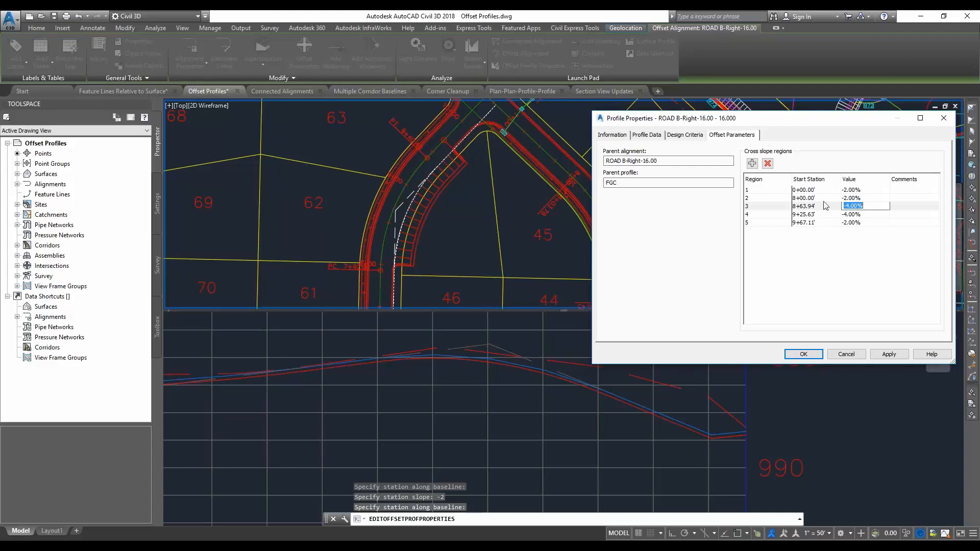
text(-5)
key(Return)
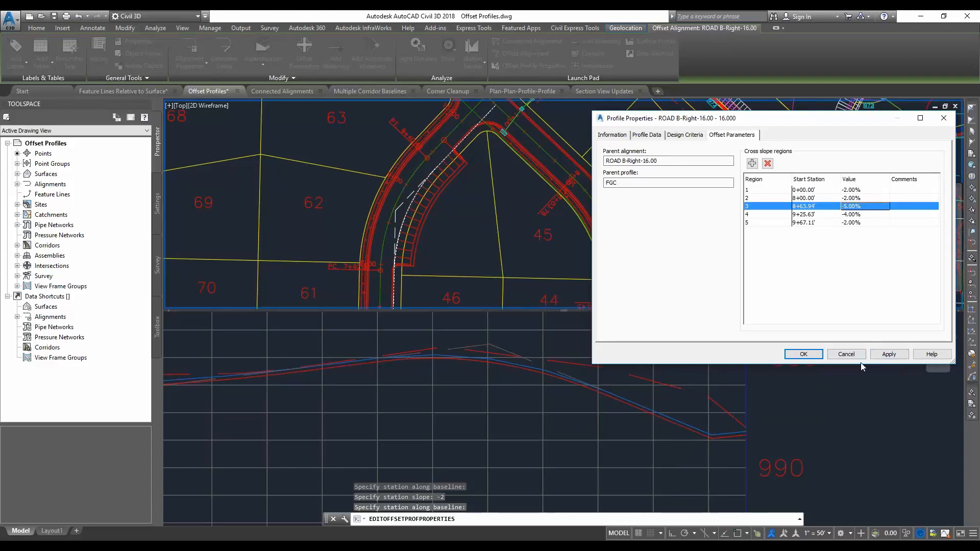
click(888, 354)
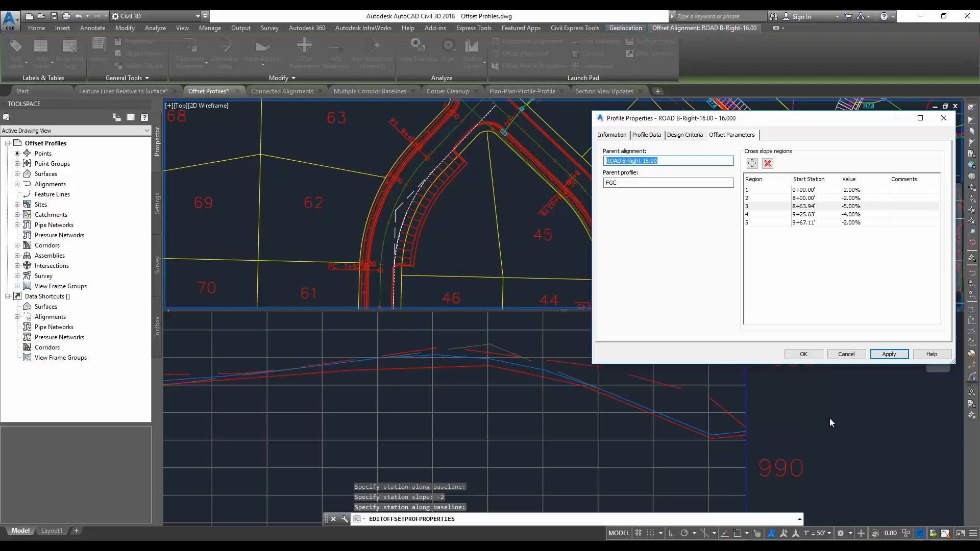
Switch to the PowerPoint slide show and advance to the Connected Alignments slide
key(alt+Tab)
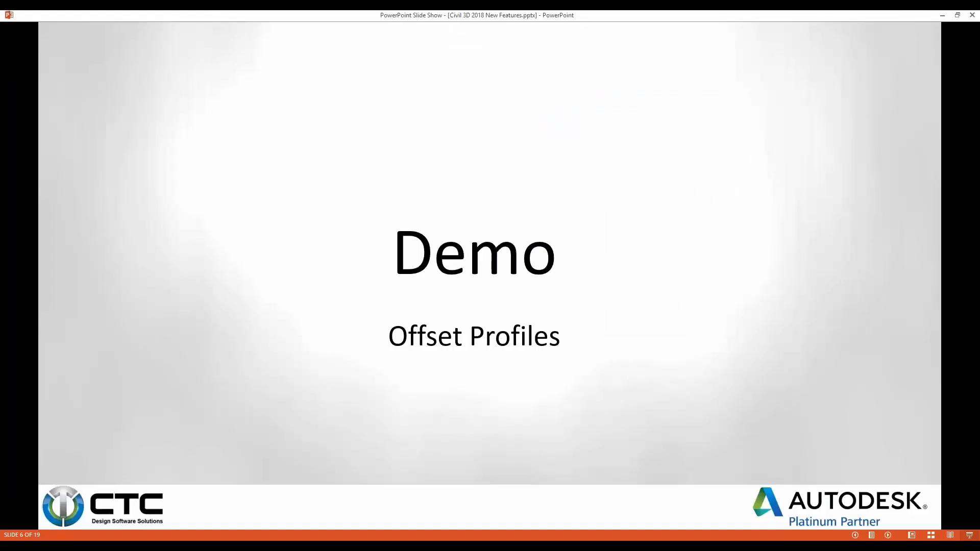
key(Right)
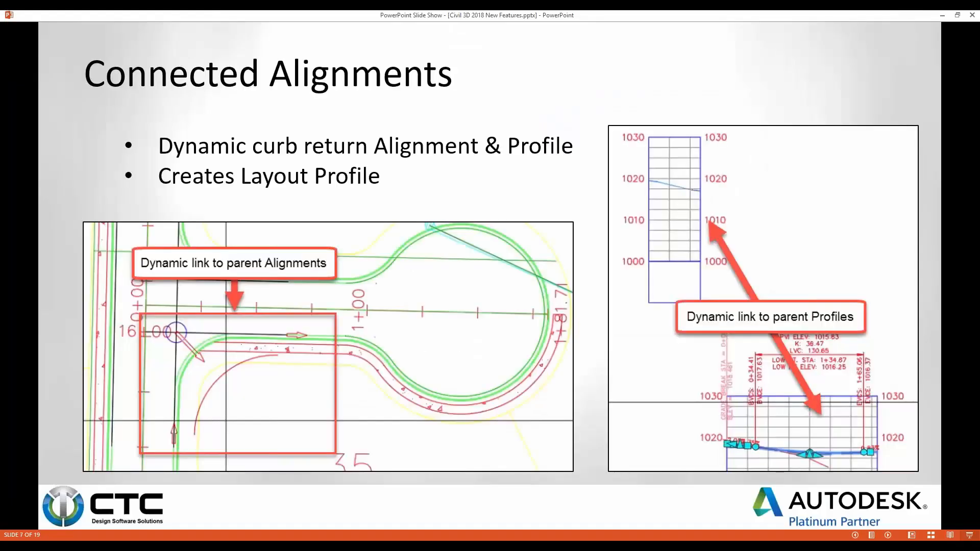
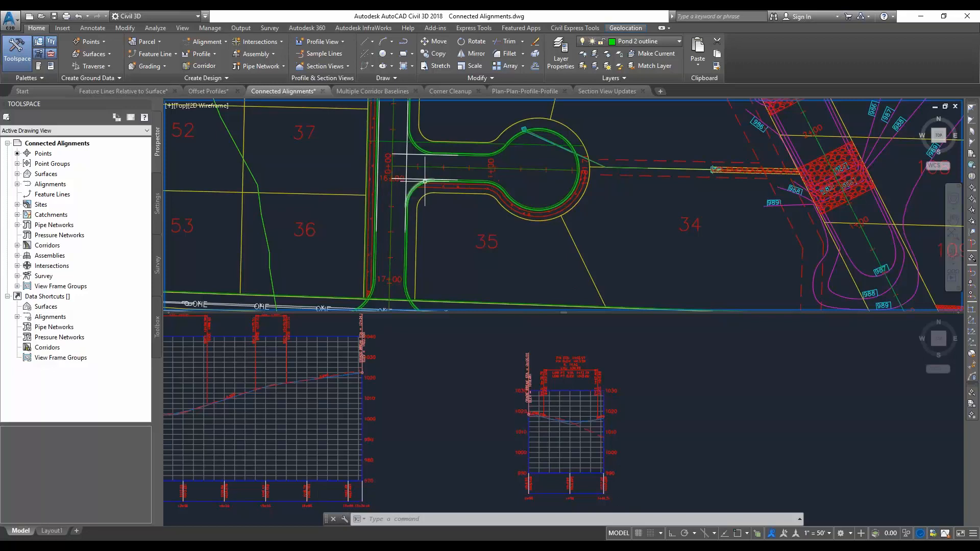
Start a connected alignment between Road C's left offset and road d's right offset, accepting a location at their southeast corner
click(209, 49)
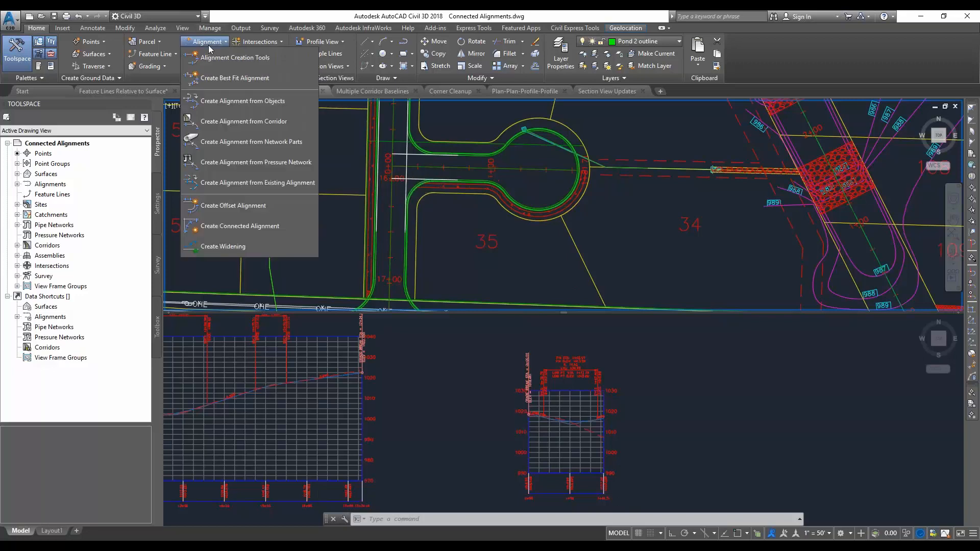
click(250, 225)
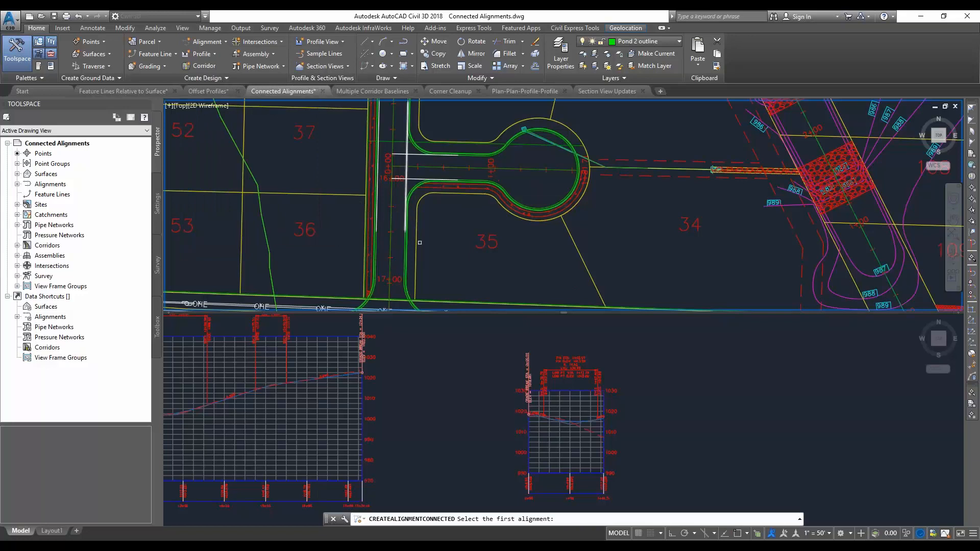
click(405, 186)
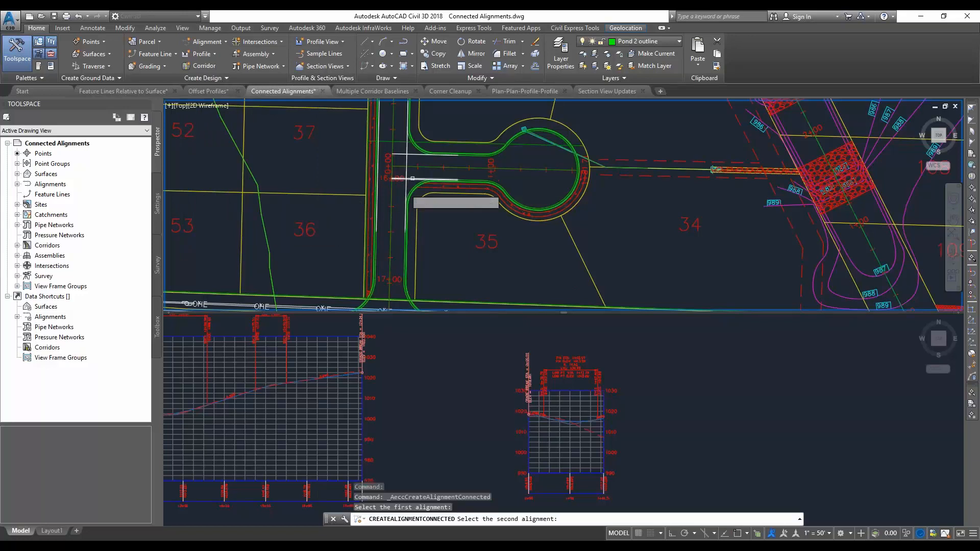
click(409, 180)
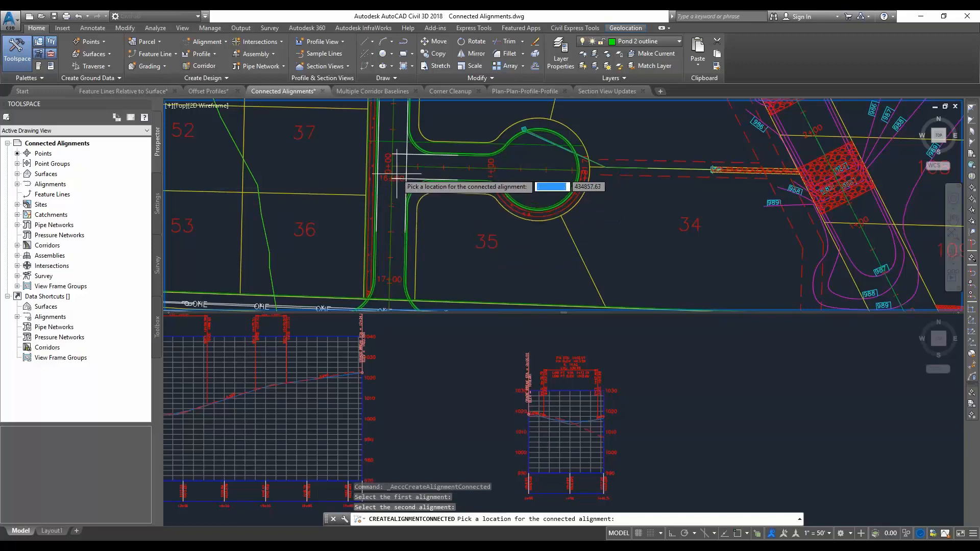
click(428, 209)
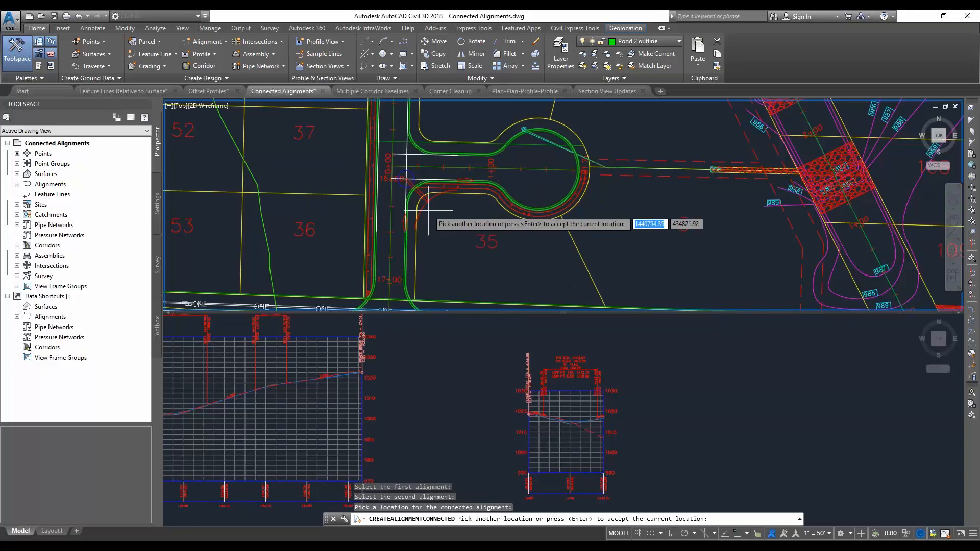
key(Return)
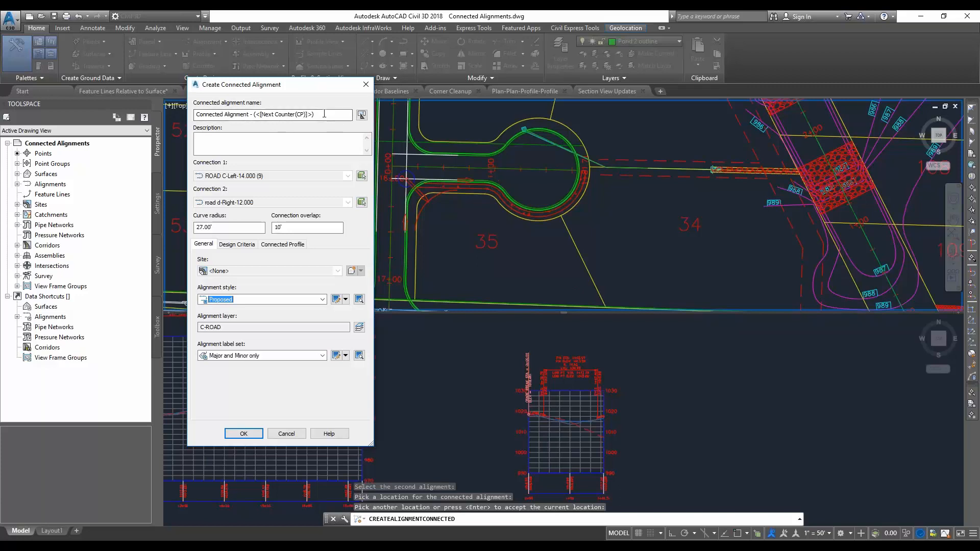
Name the connected alignment Road C_Road D Curb Return SE, keeping the 27' curve radius and 10' overlap
drag(333, 115, 175, 116)
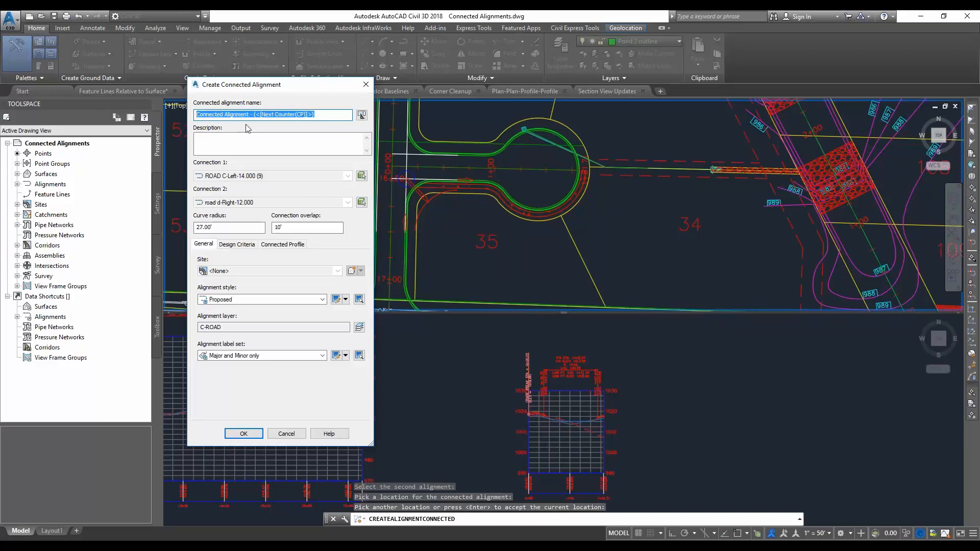
text(Road C_Road D Curb Return SE)
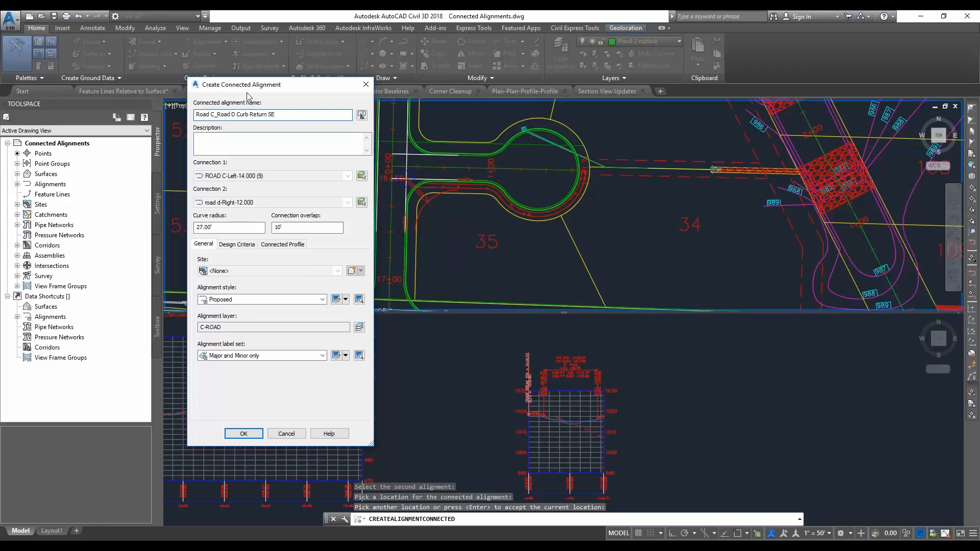
click(228, 227)
key(Tab)
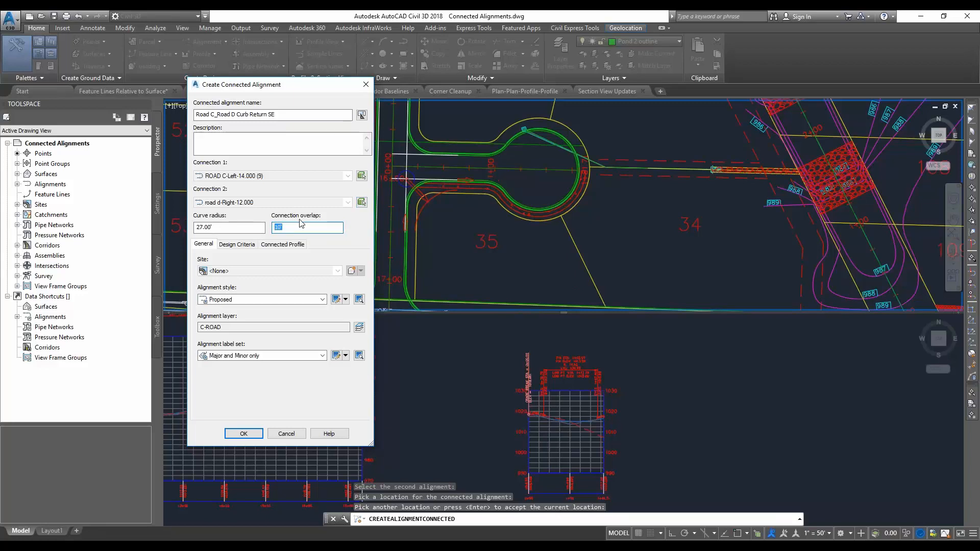
Keep profile creation enabled for the connected alignment using both -2.000% offset profiles, and create the alignment
click(283, 243)
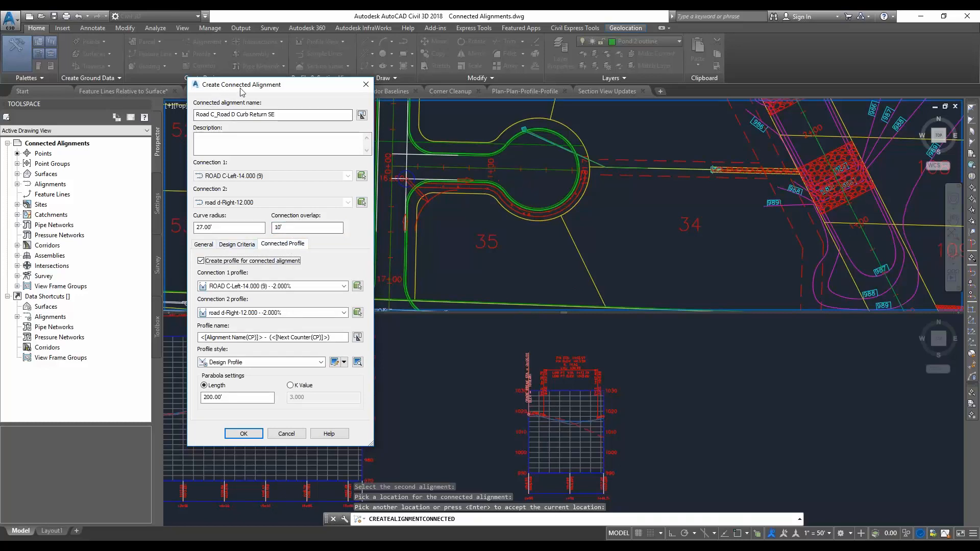
click(201, 262)
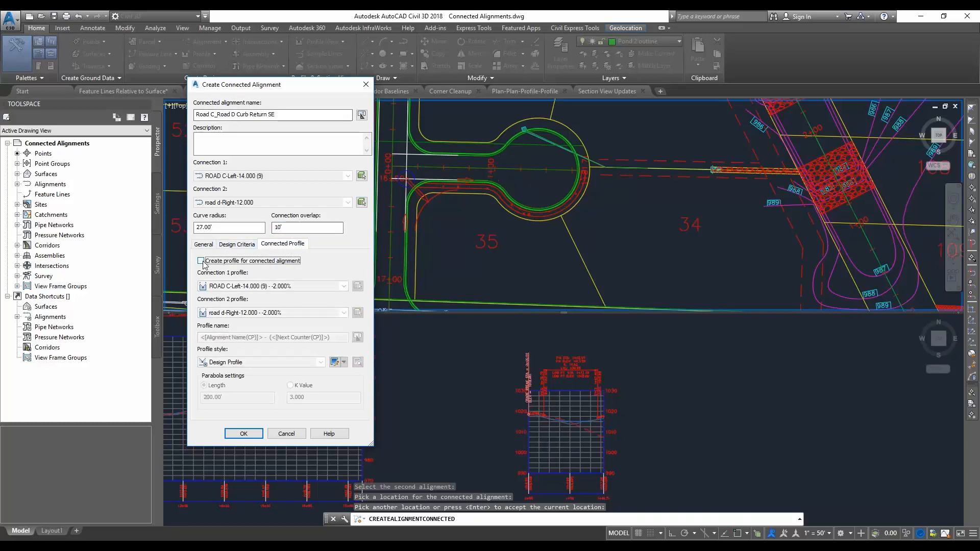
click(202, 261)
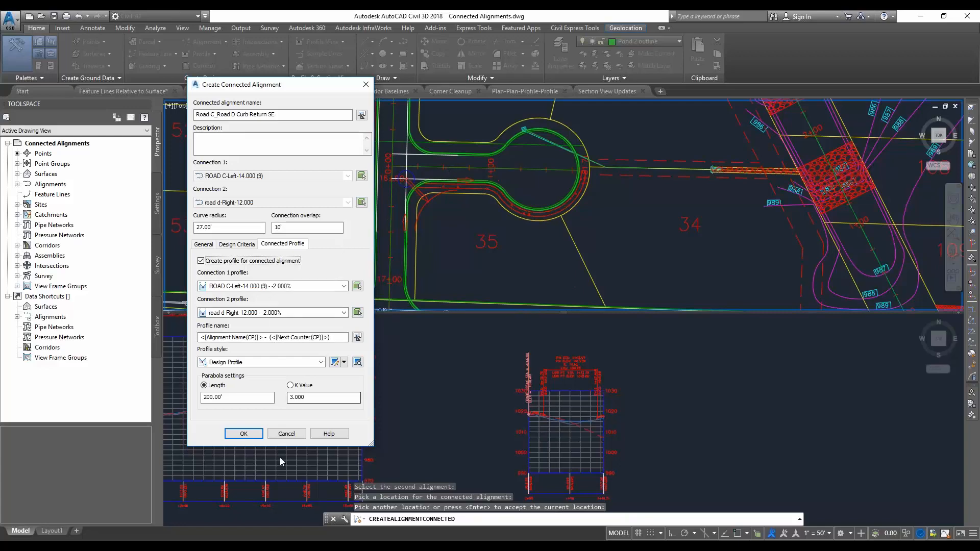
click(248, 433)
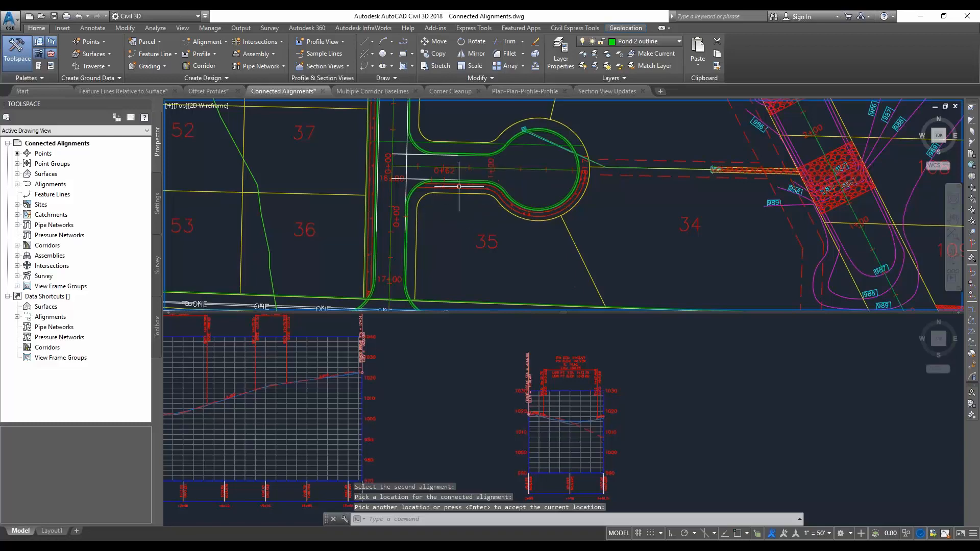
Select the new curb return alignment, and try stretching the cul-de-sac end of the road d alignment
click(412, 186)
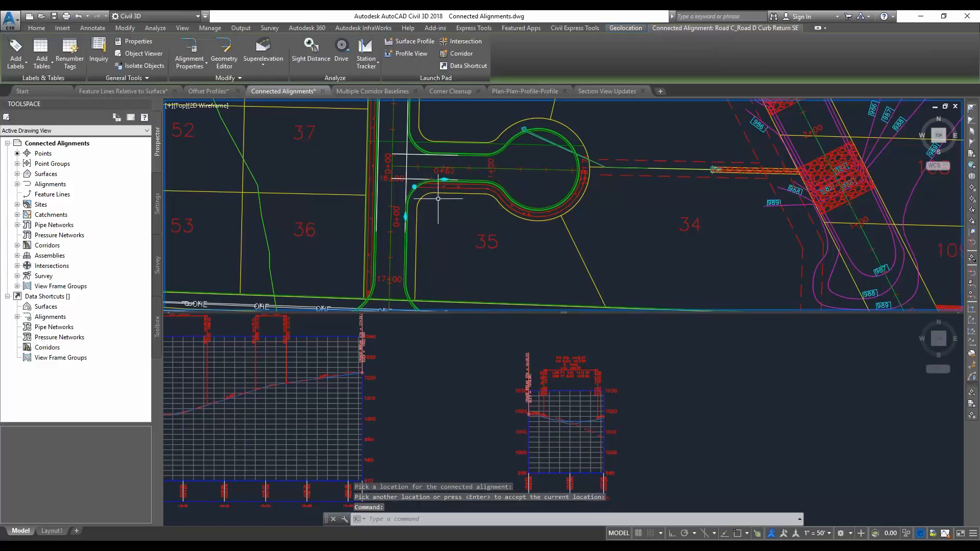
key(Escape)
click(393, 166)
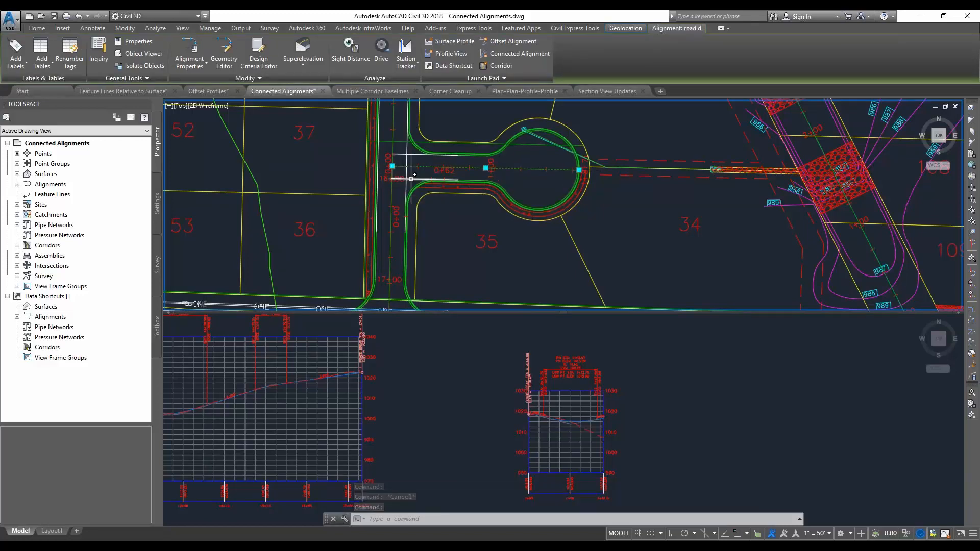
scroll(416, 174, up, 2)
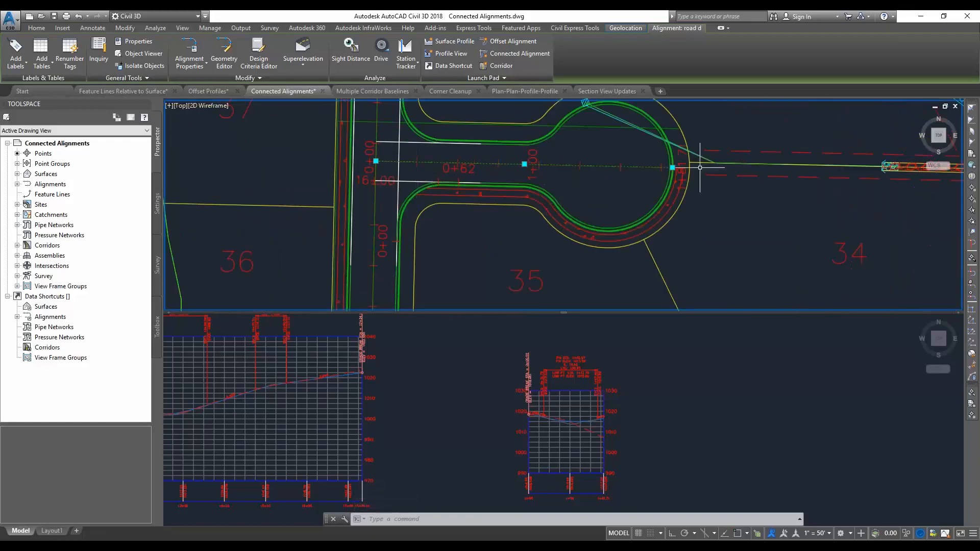
click(672, 167)
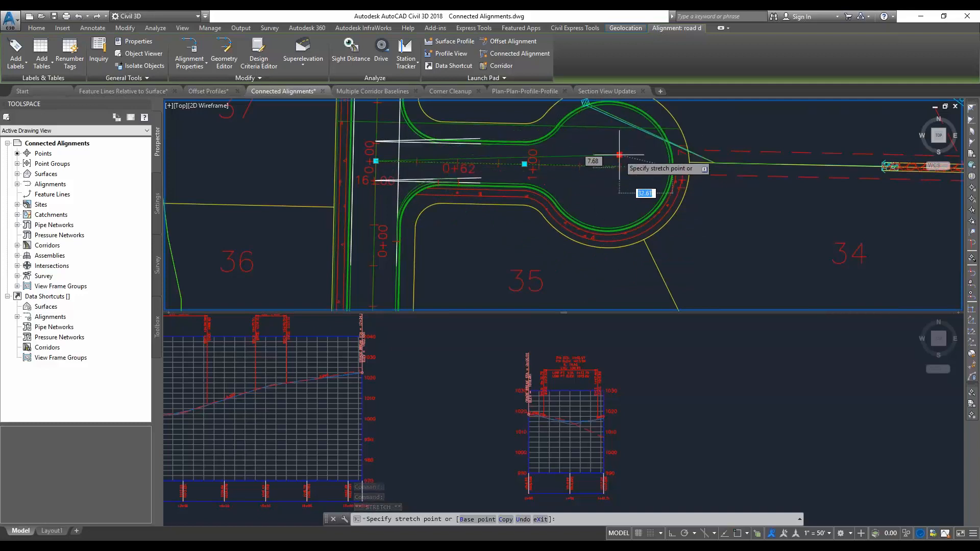
key(Escape)
key(Escape)
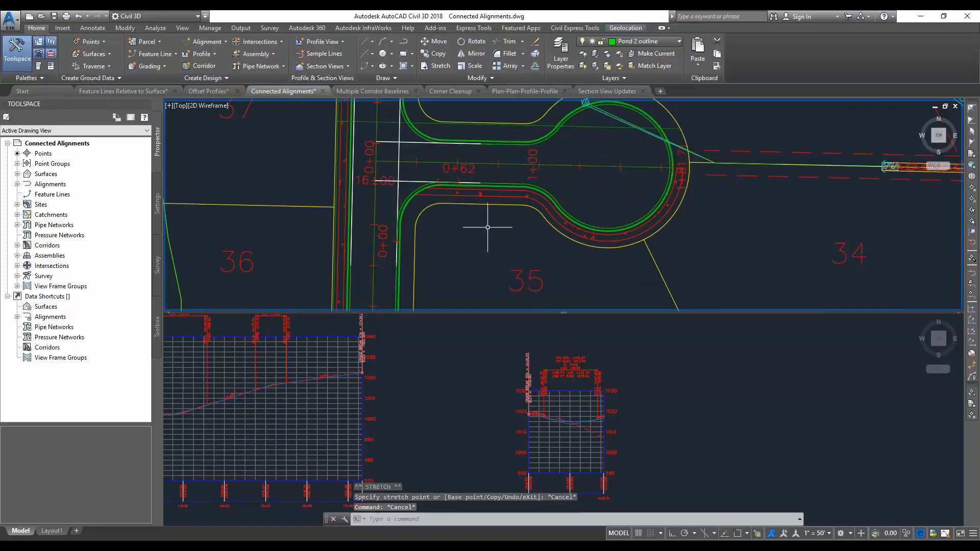
Create a profile view for Road C_Road D Curb Return SE with an automatic station range, placing it between the two existing profile views
click(333, 41)
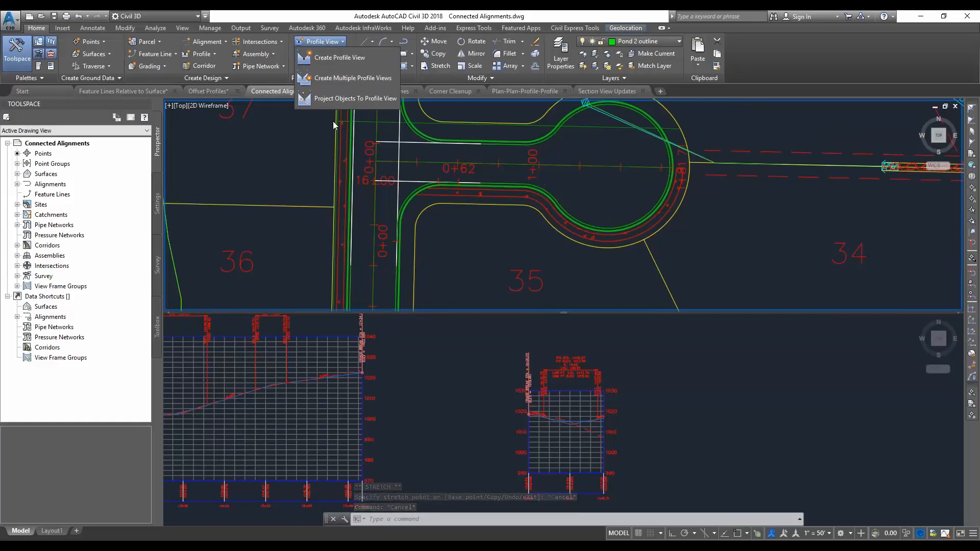
click(337, 60)
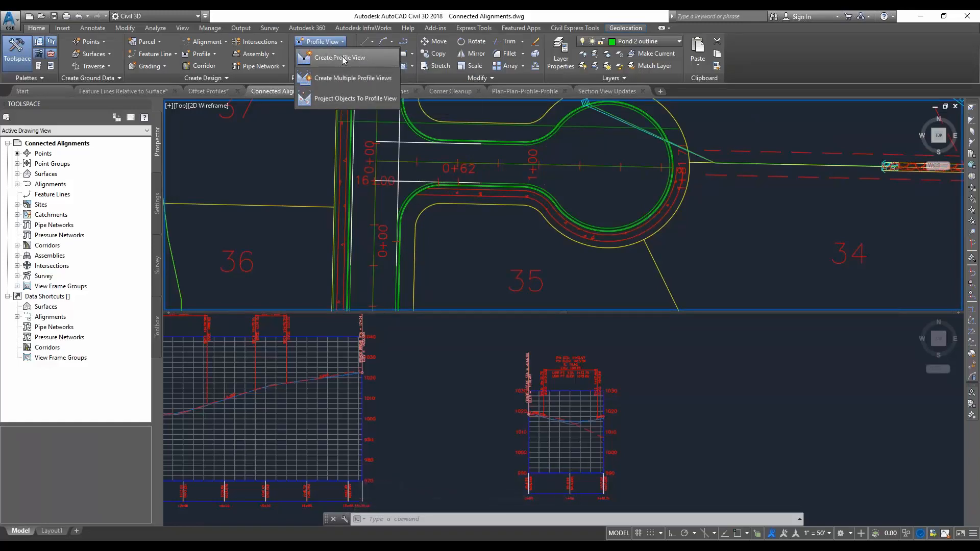
click(462, 190)
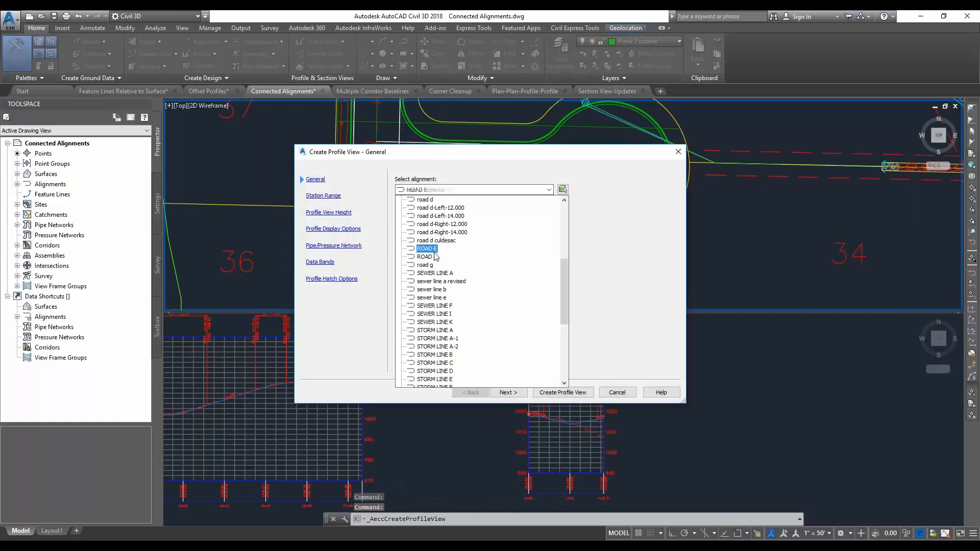
scroll(564, 228, up, 2)
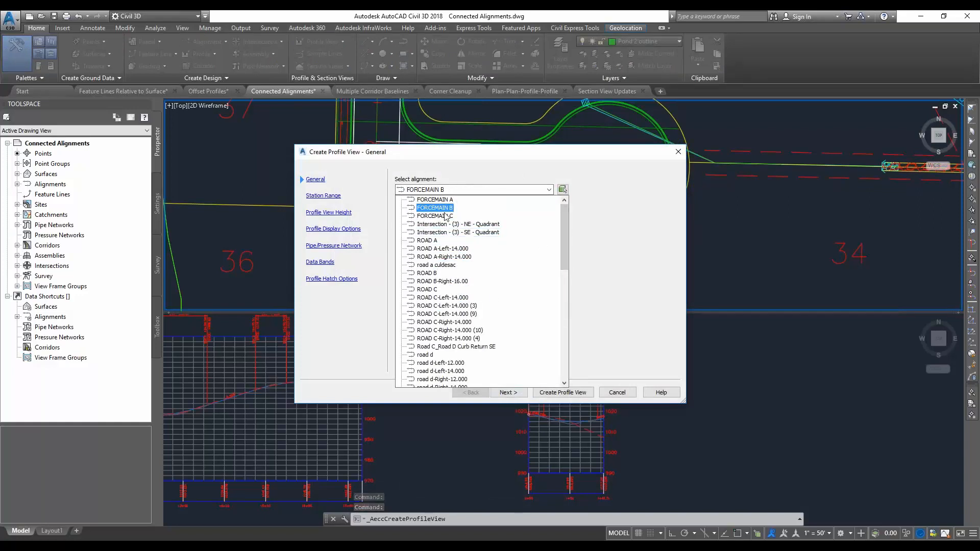
click(447, 349)
click(508, 392)
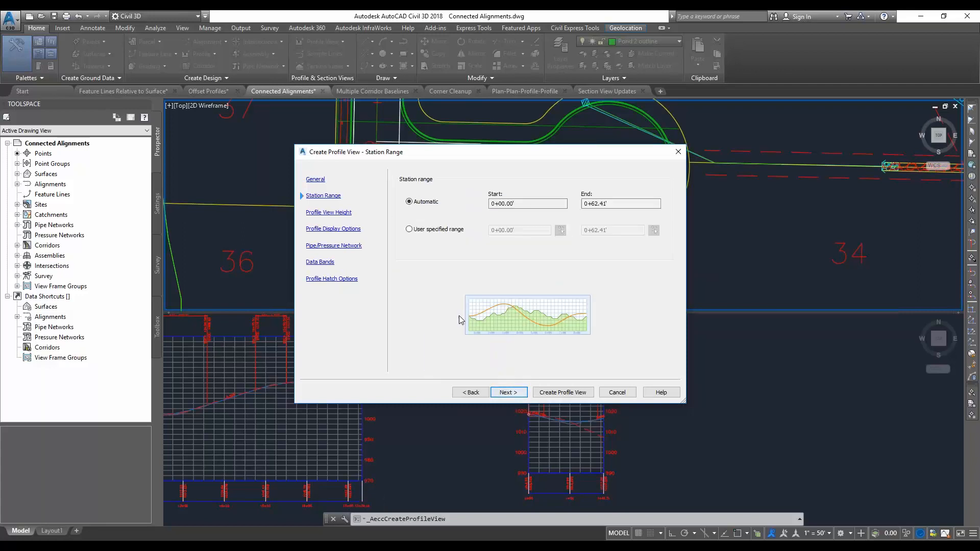
click(563, 392)
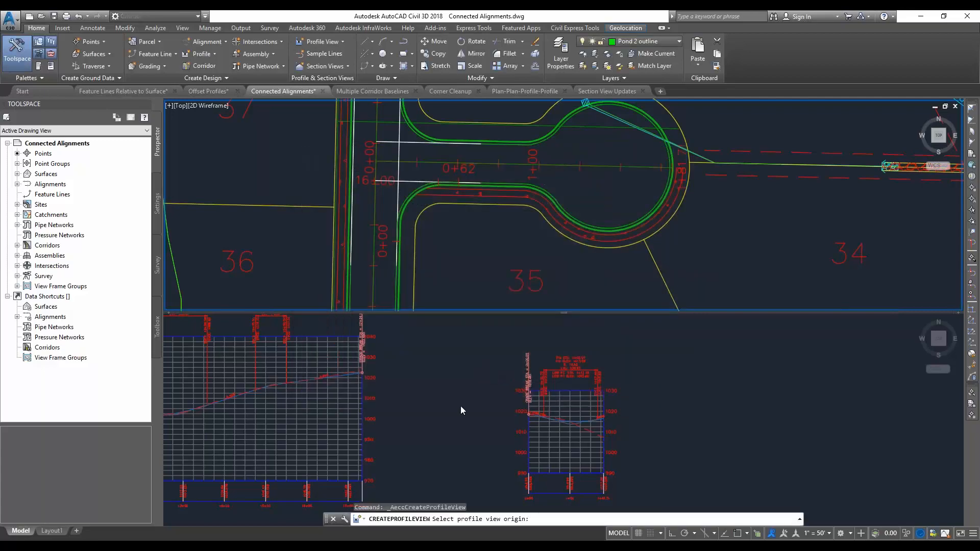
click(428, 466)
click(417, 466)
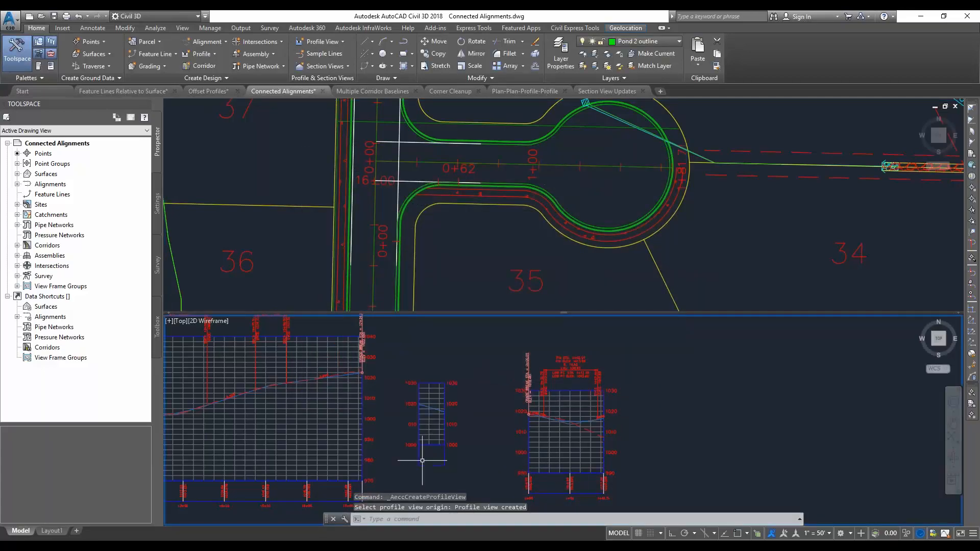
Select the curb return profile in the new profile view and examine its shape
middle_drag(432, 411, 447, 397)
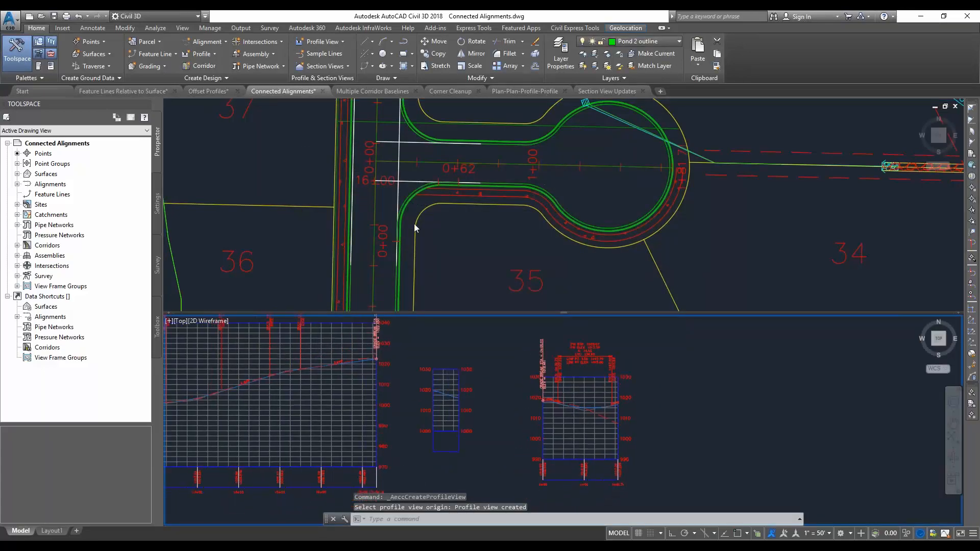
click(446, 394)
scroll(444, 393, up, 4)
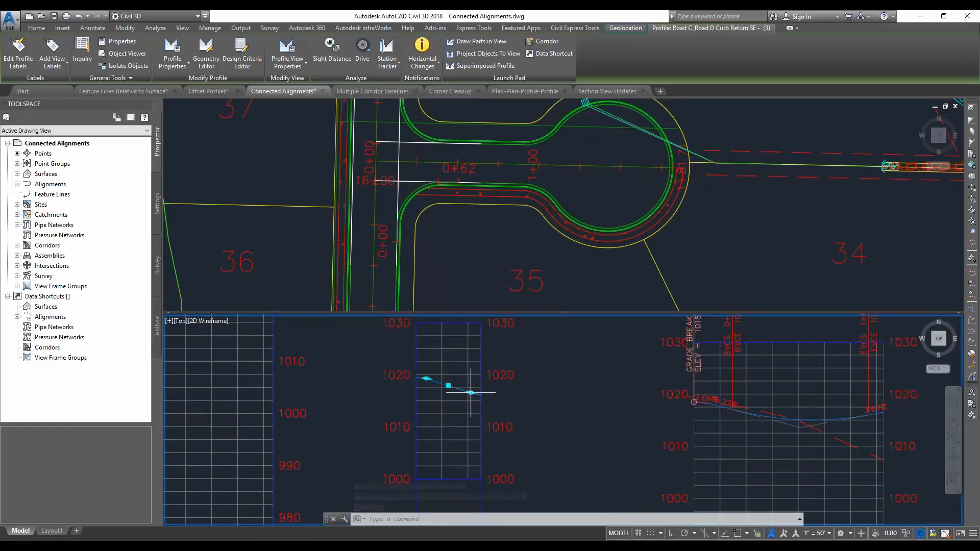
scroll(541, 392, down, 3)
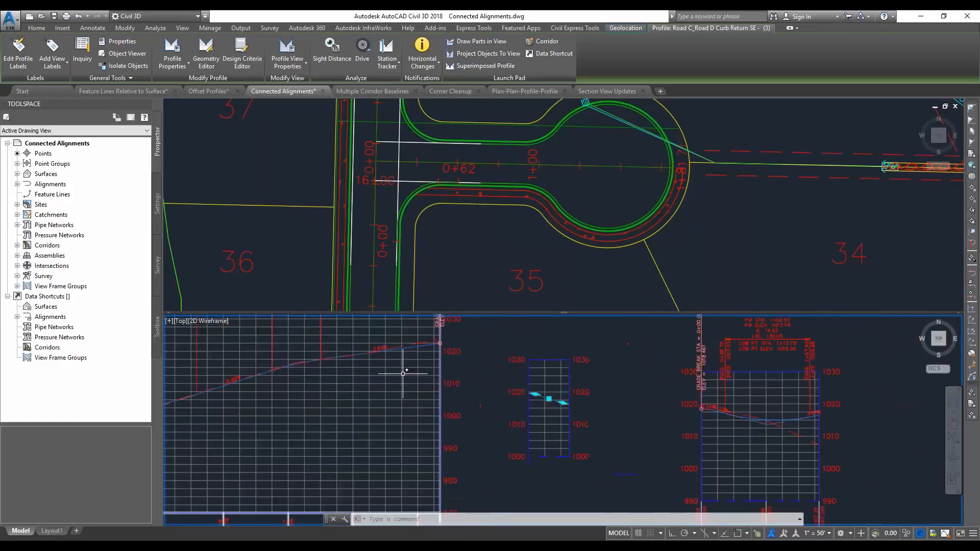
Raise the FGC profile's PVI near station 15+00 in Road C's profile view to an elevation of about 1022'
middle_drag(398, 458, 435, 393)
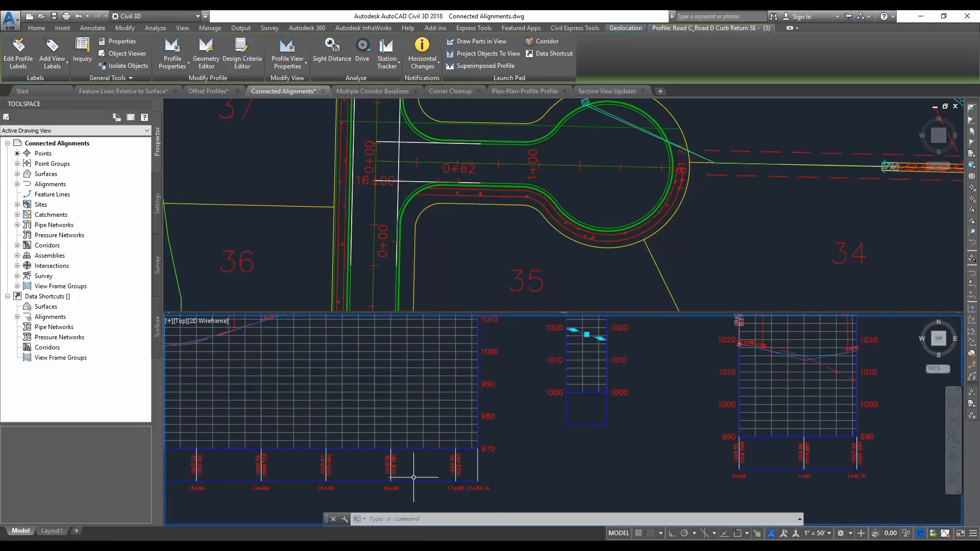
middle_drag(404, 395, 401, 444)
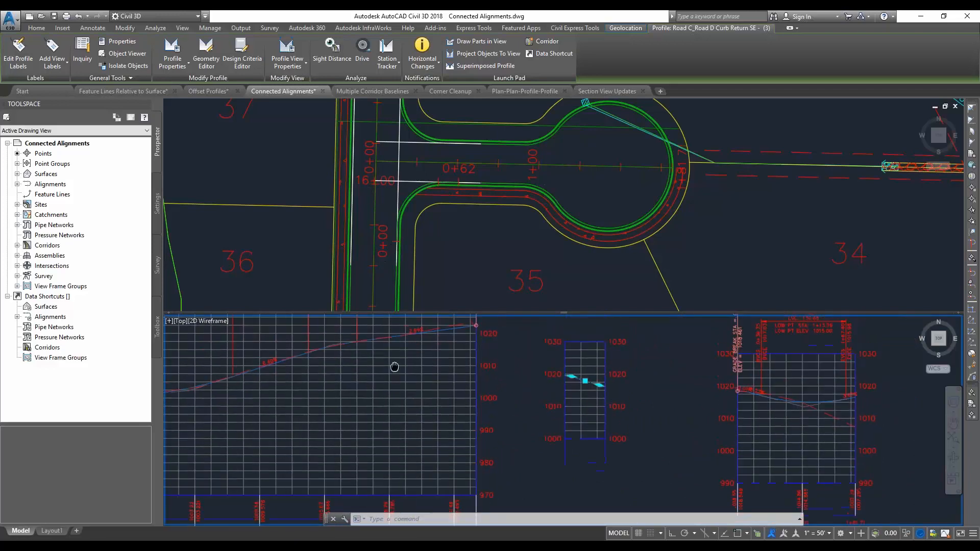
key(Escape)
click(435, 333)
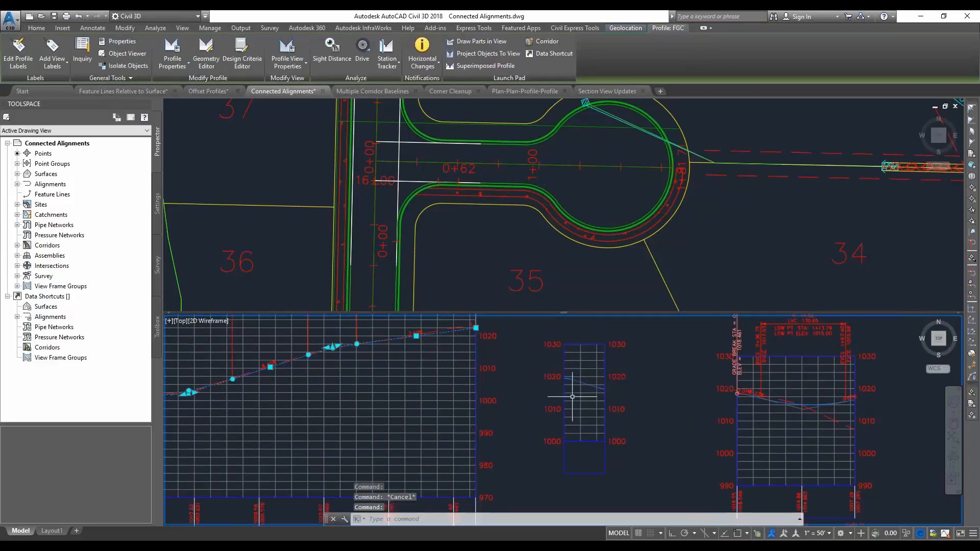
click(333, 347)
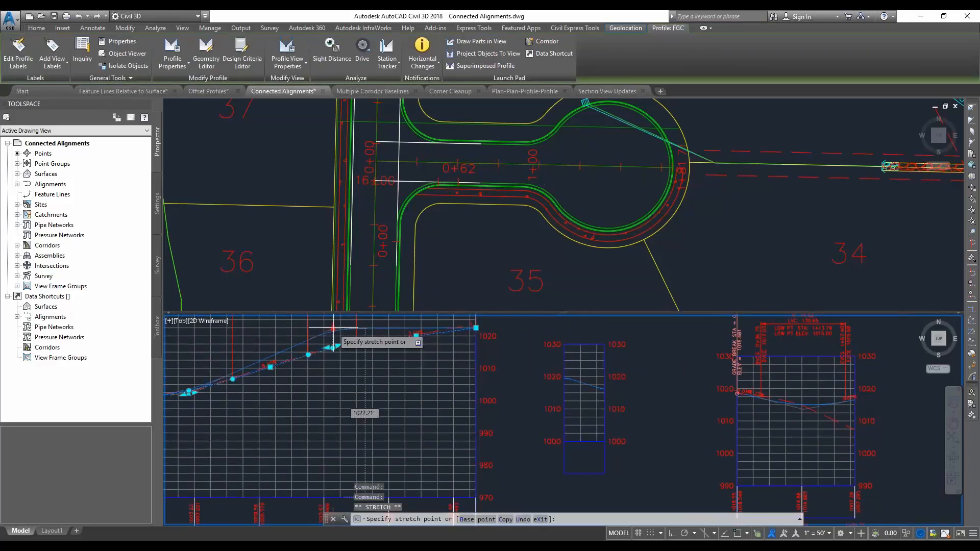
click(333, 326)
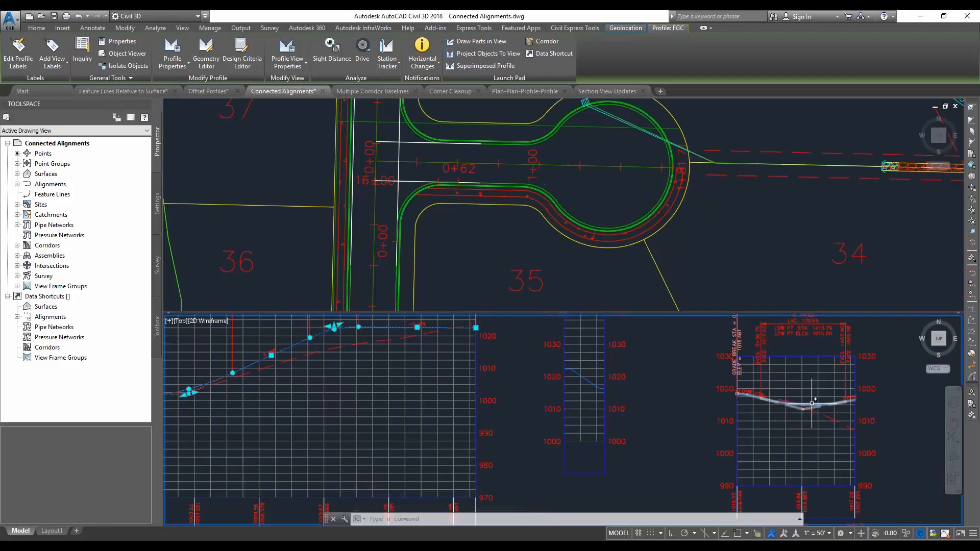
Select only the curb return profile to examine how it responds to the Road C profile edit
click(585, 377)
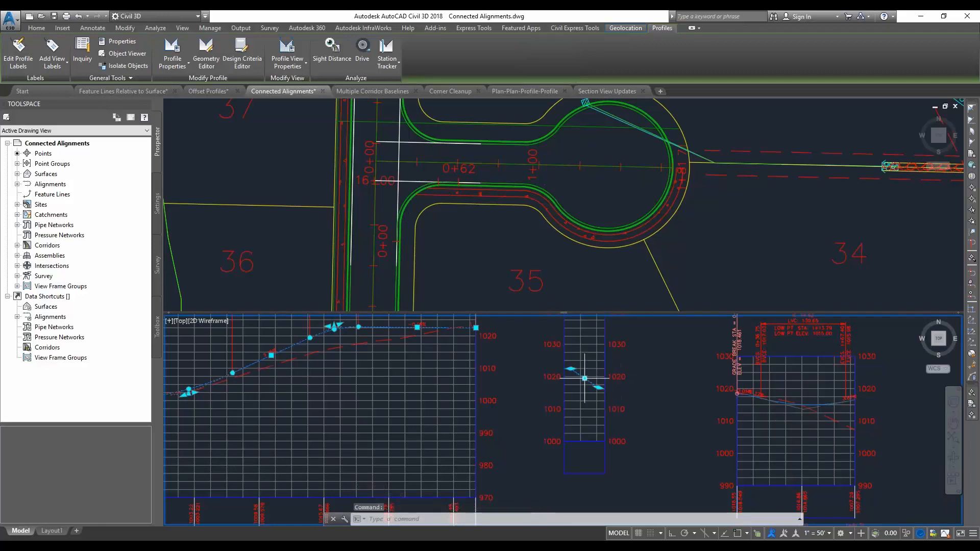
key(Escape)
click(592, 381)
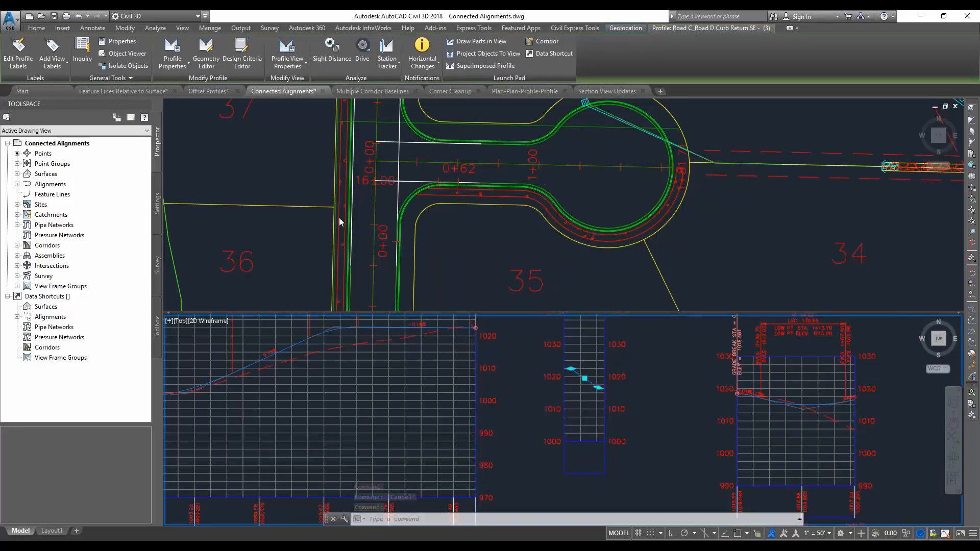
Insert a PVI near station 0+32 in the curb return profile and raise it to an elevation of about 1023'
click(206, 49)
click(37, 34)
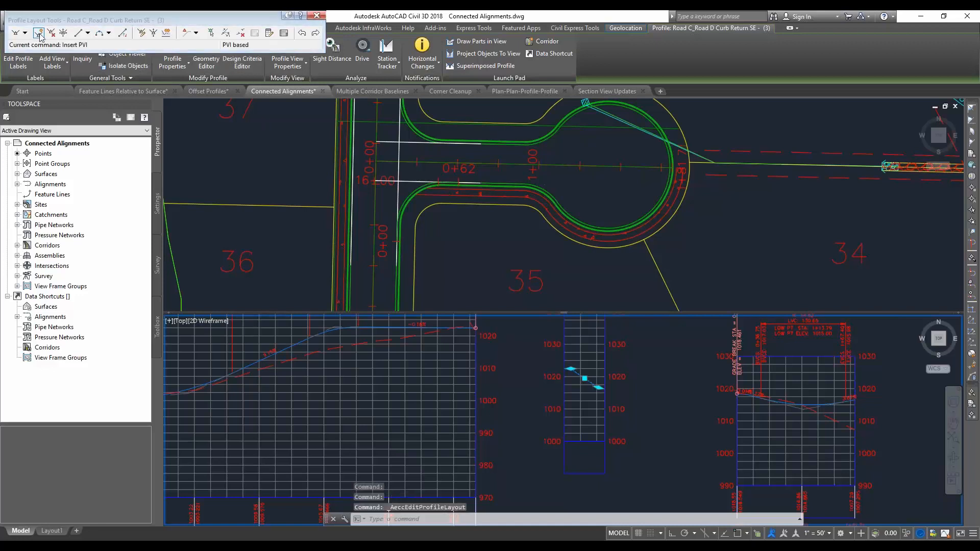
click(585, 378)
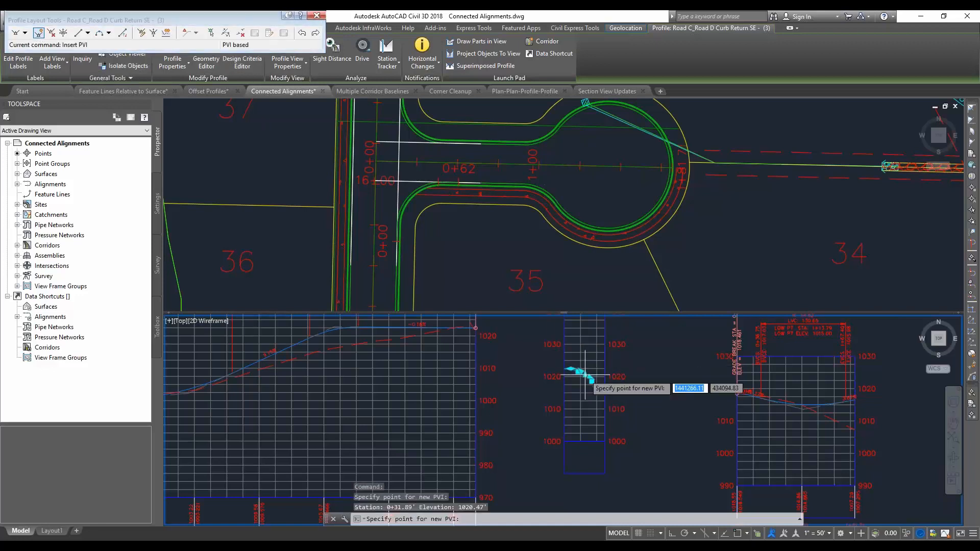
key(Escape)
click(584, 375)
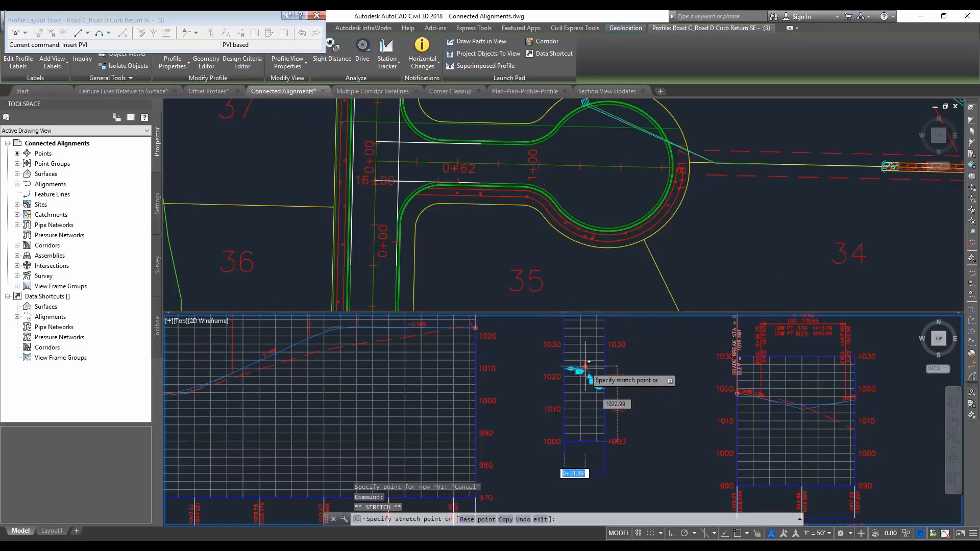
click(585, 364)
key(Escape)
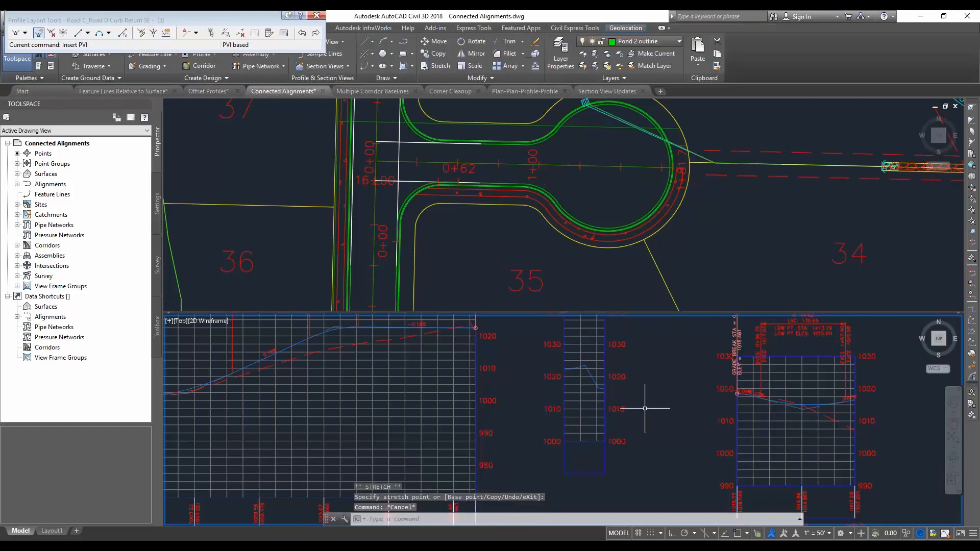
Lower the FGC profile's PVI near station 15+00 in Road C's profile view to an elevation of about 1016'
click(378, 328)
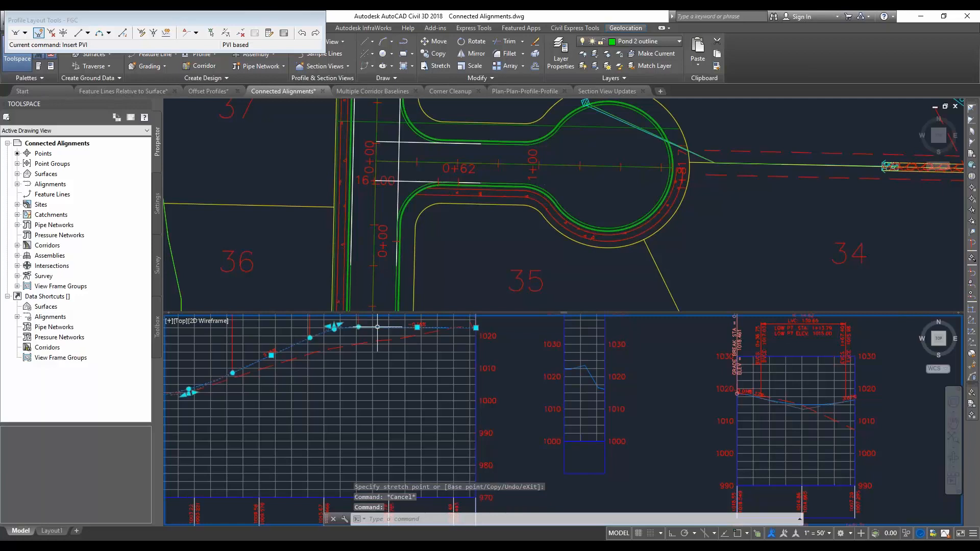
click(334, 329)
click(337, 348)
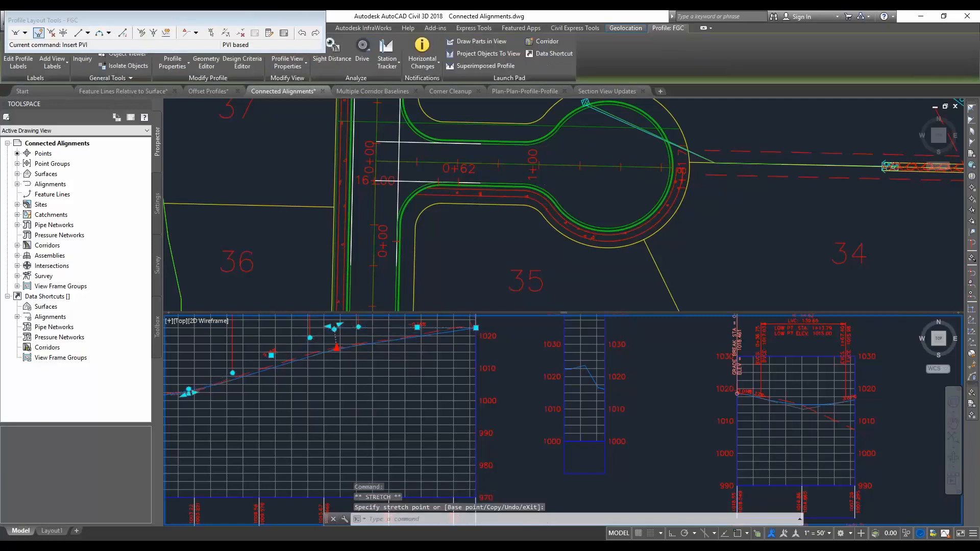
Lower the middle PVI of the curb return profile to just below elevation 1020' and clear the selection
click(591, 383)
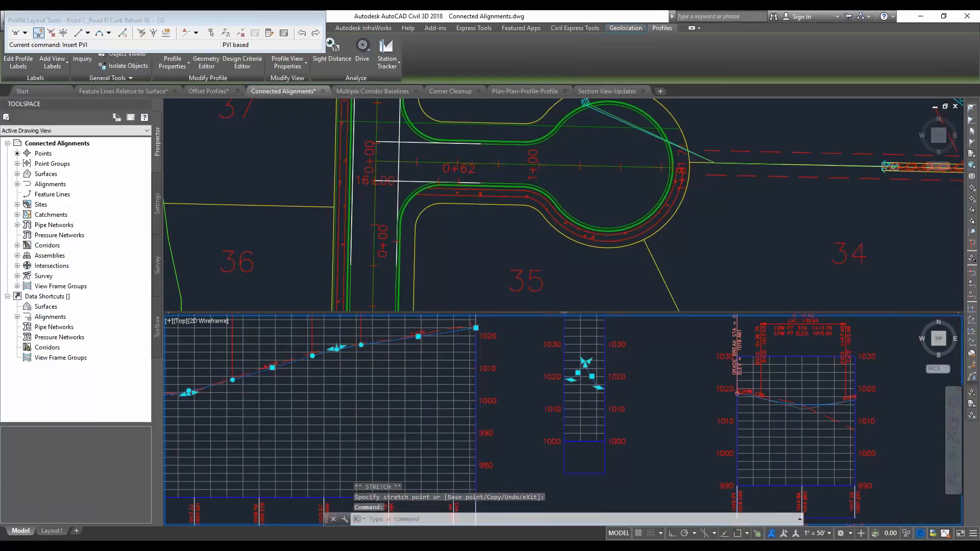
click(588, 387)
key(Escape)
key(Escape)
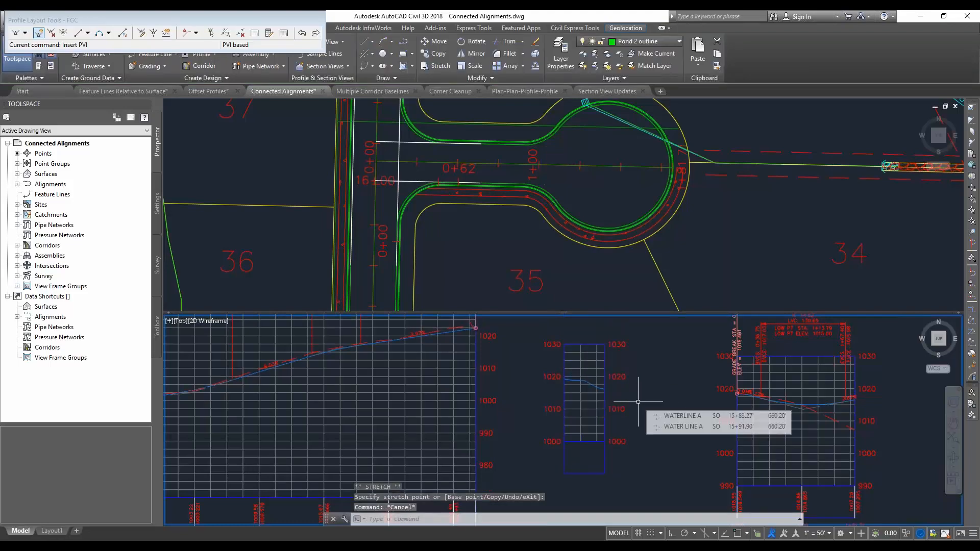
Switch to the PowerPoint slide show and advance past the Multiple Dynamic Baselines in Corridor slide to its Demo slide
key(alt+Tab)
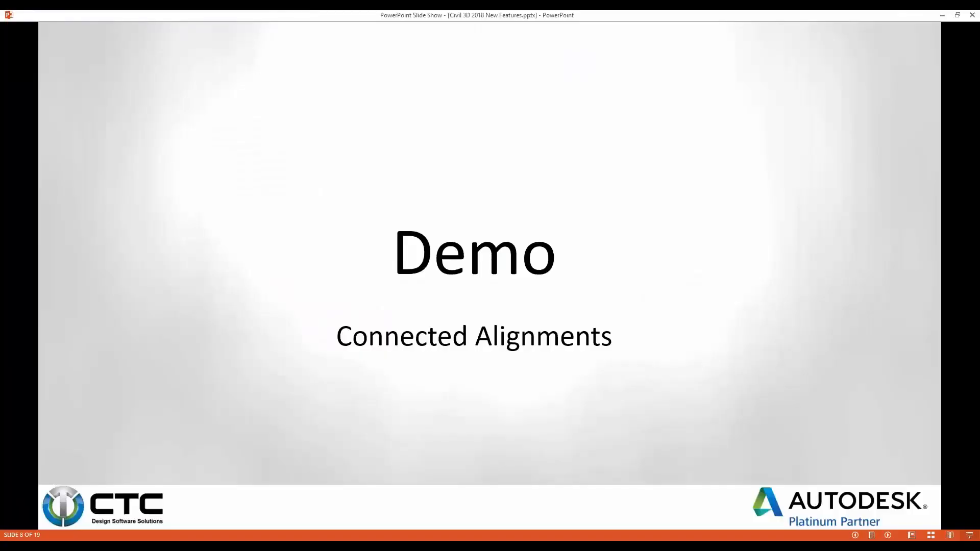
key(Right)
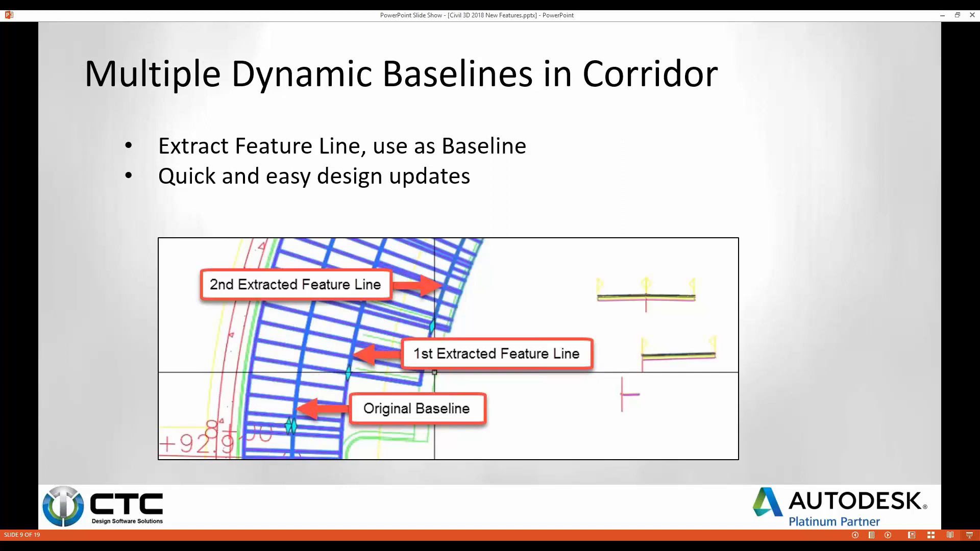
key(Right)
Switch to Civil 3D with the Multiple Corridor Baselines drawing
key(alt+Tab)
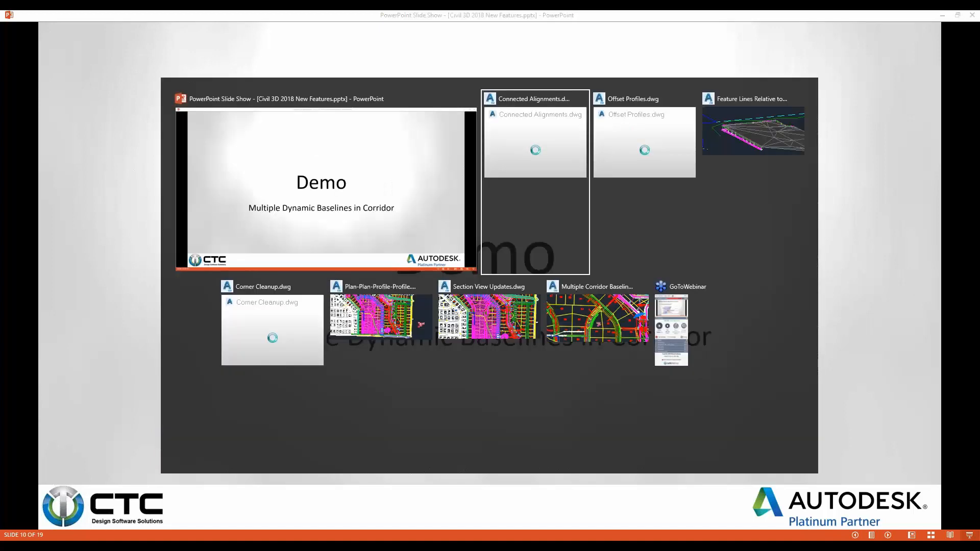
key(alt+Tab)
key(alt+Tab)
key(alt+Tab)
key(alt+Tab)
key(alt+Tab)
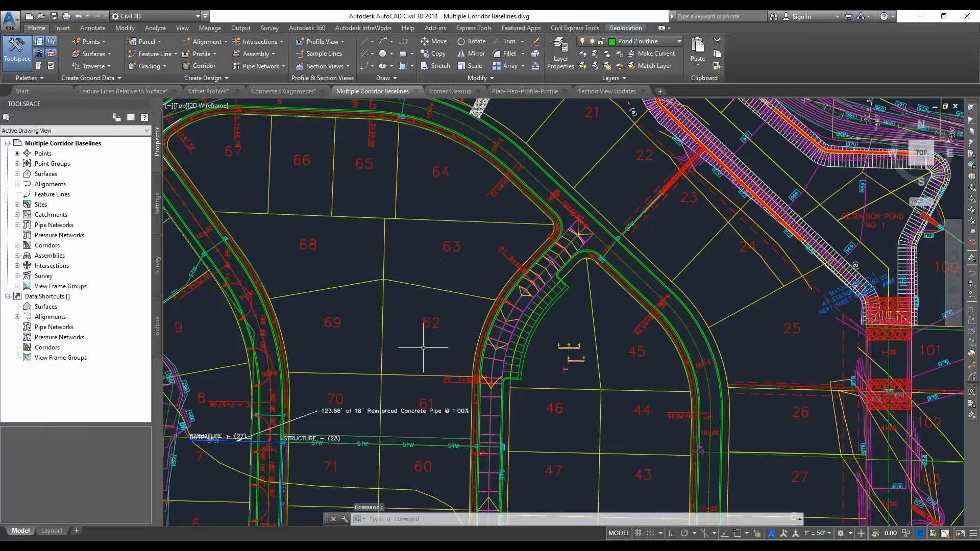
Extract only the ETW feature line from the right edge of the test corridor beside the parking area
scroll(553, 313, up, 2)
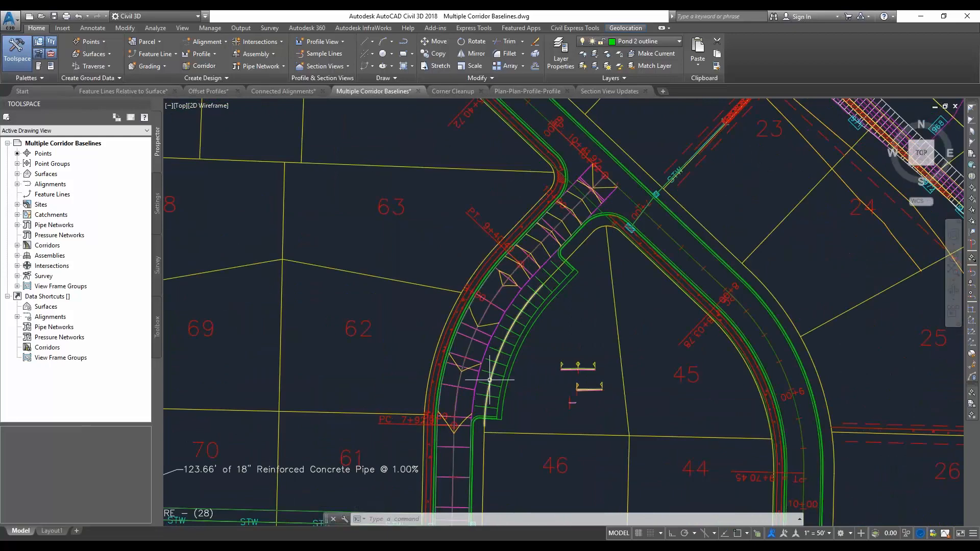
click(504, 306)
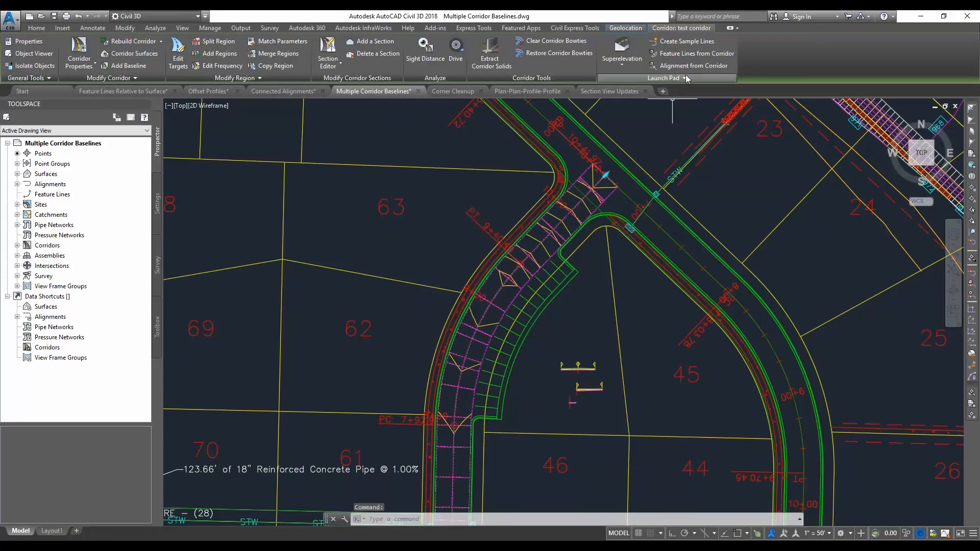
click(695, 53)
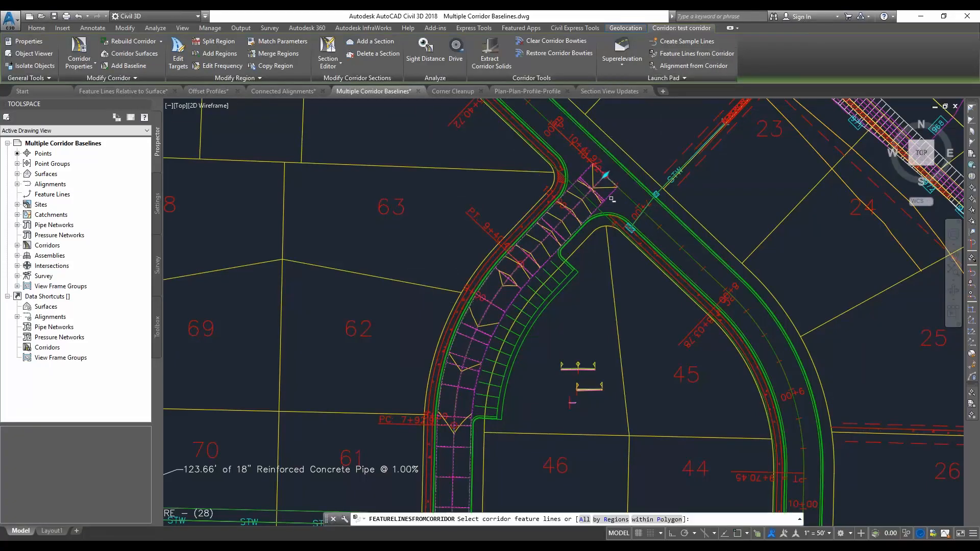
click(611, 197)
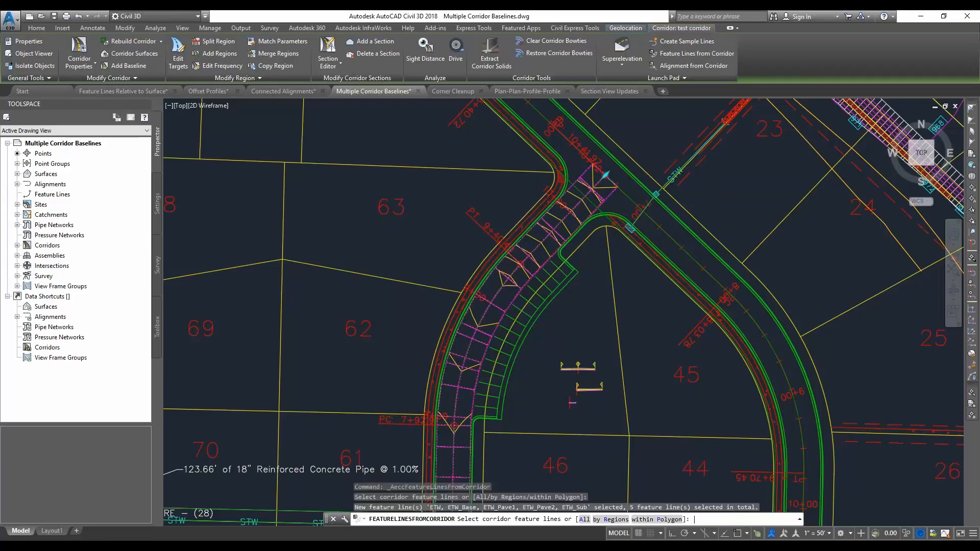
key(Return)
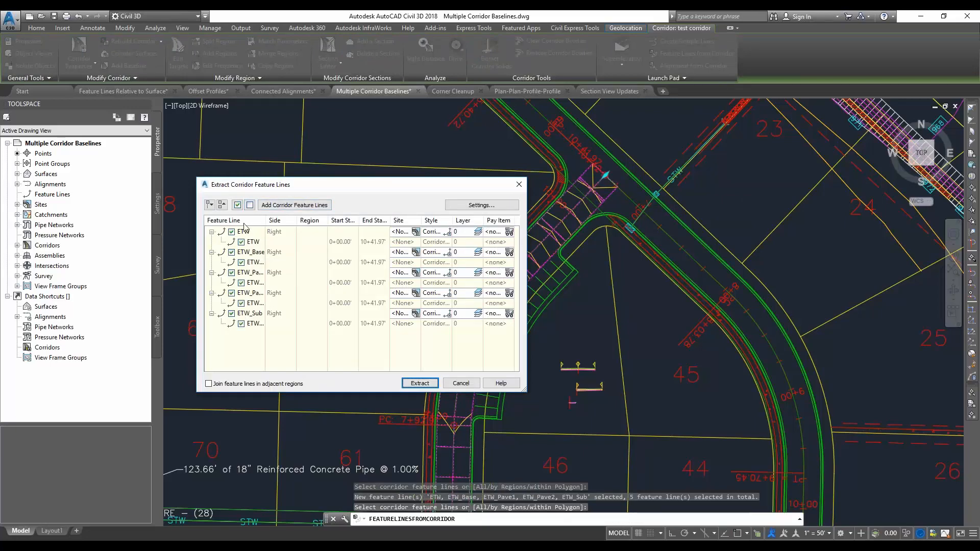
click(250, 204)
click(231, 231)
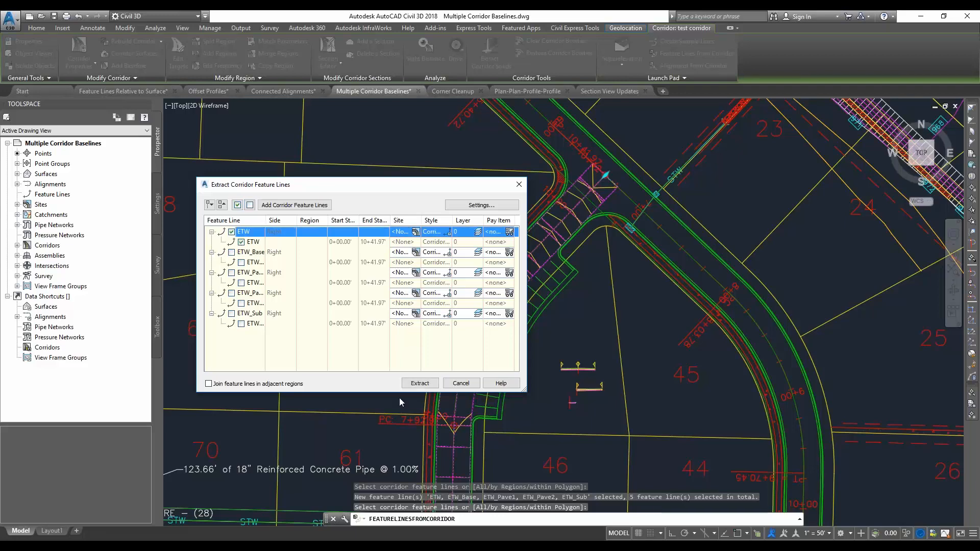
click(420, 382)
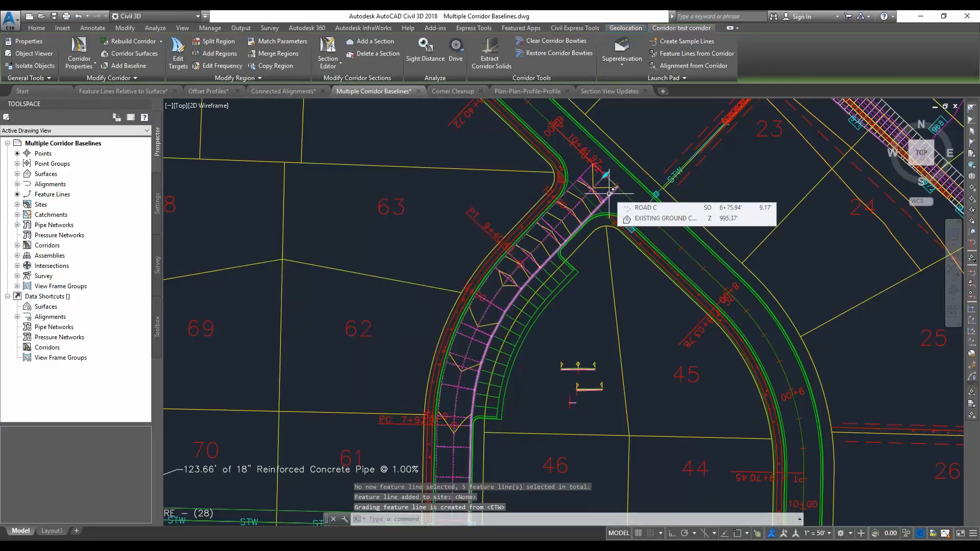
Add a feature line baseline to the test corridor from the extracted edge line, naming that feature line EOP
click(132, 66)
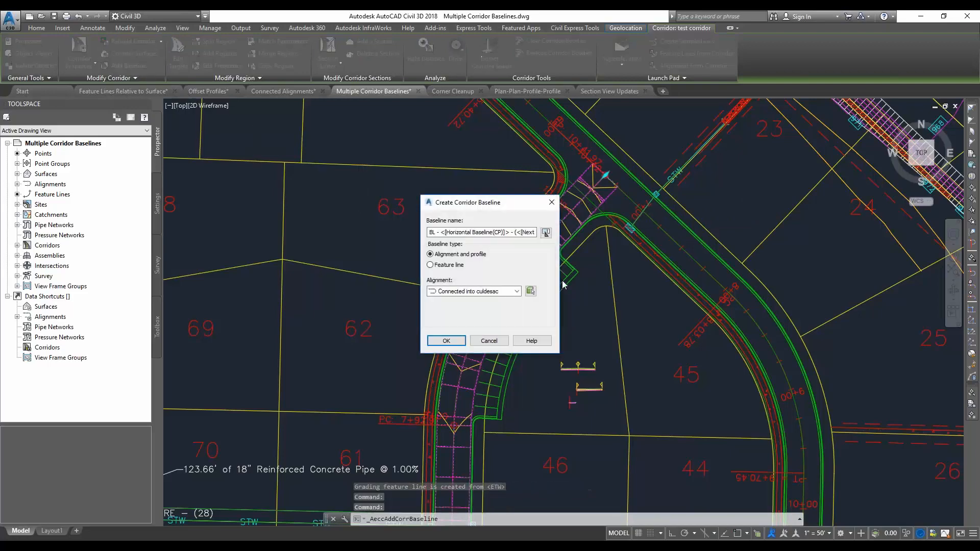
click(430, 265)
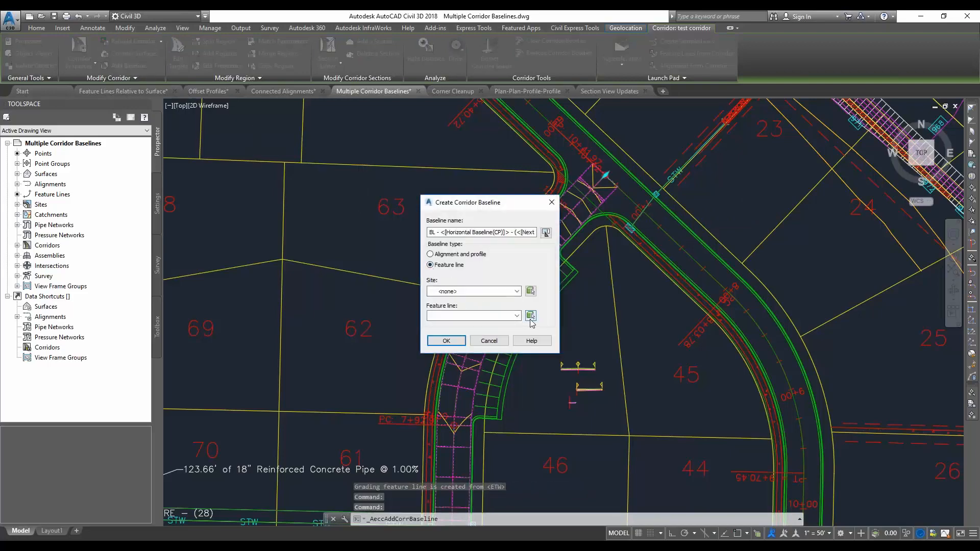
click(609, 196)
click(447, 271)
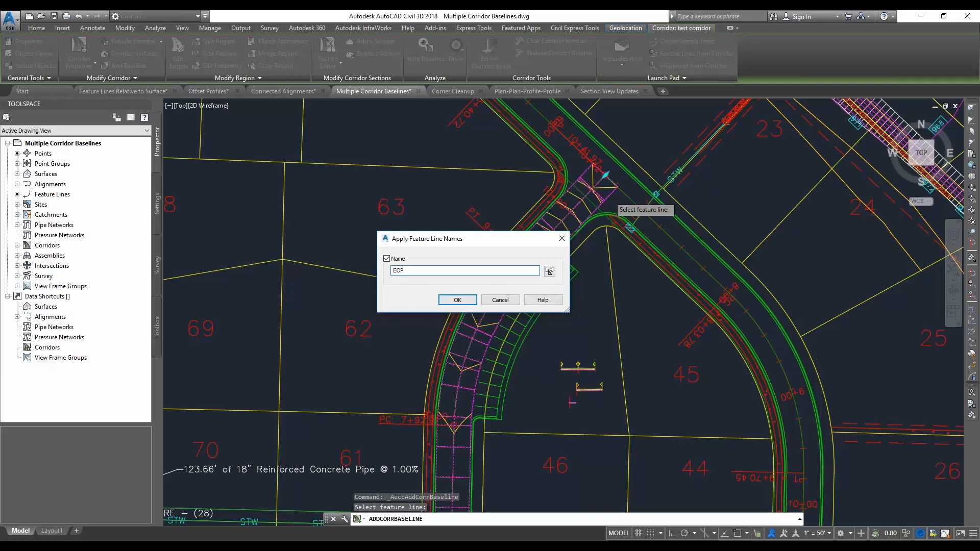
click(466, 303)
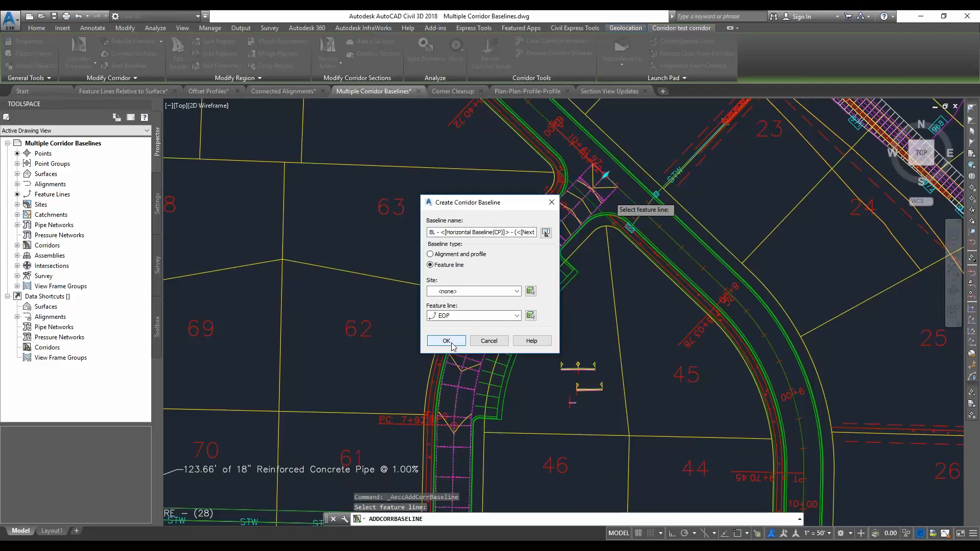
click(446, 341)
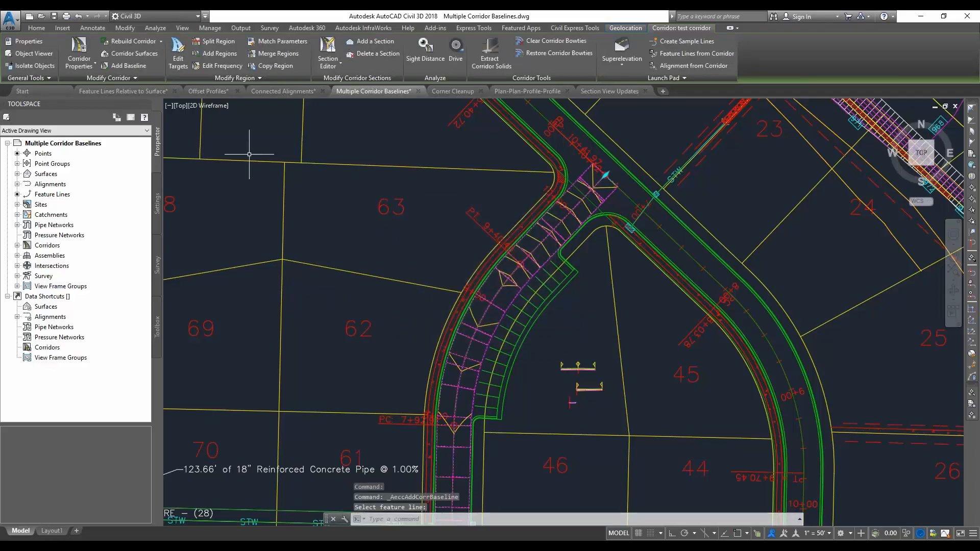
Add a region with the parking assembly to the EOP baseline from about station 8+02 to 9+57, leaving its targets unset
click(214, 55)
click(539, 279)
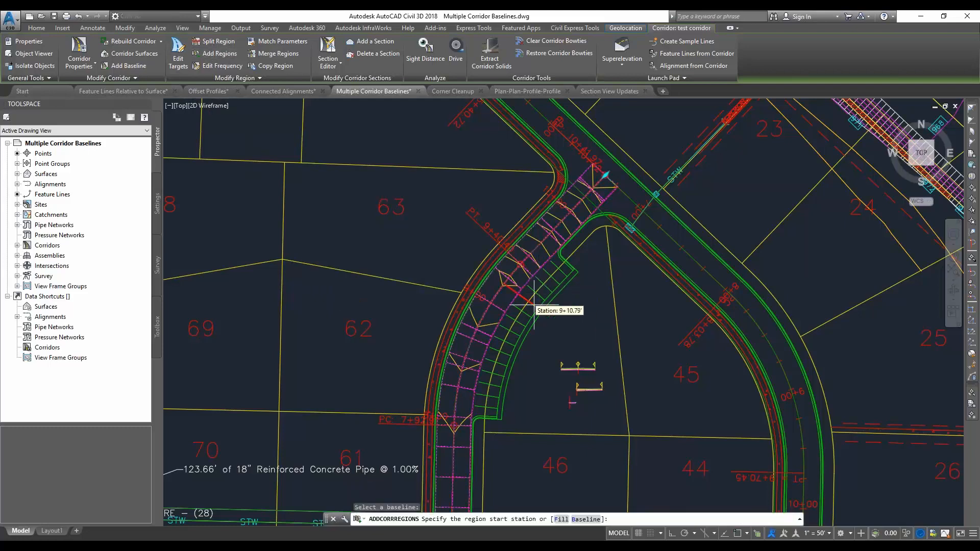
click(474, 414)
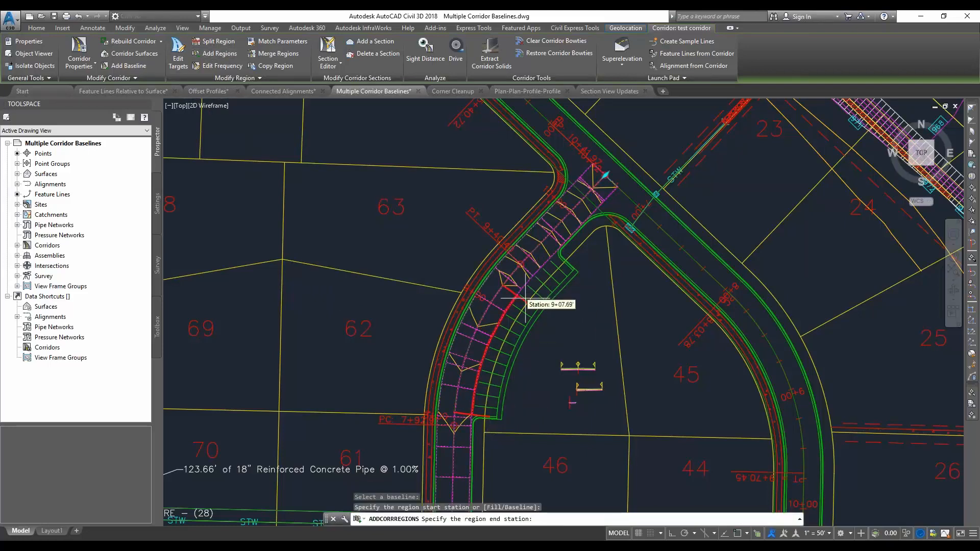
click(565, 261)
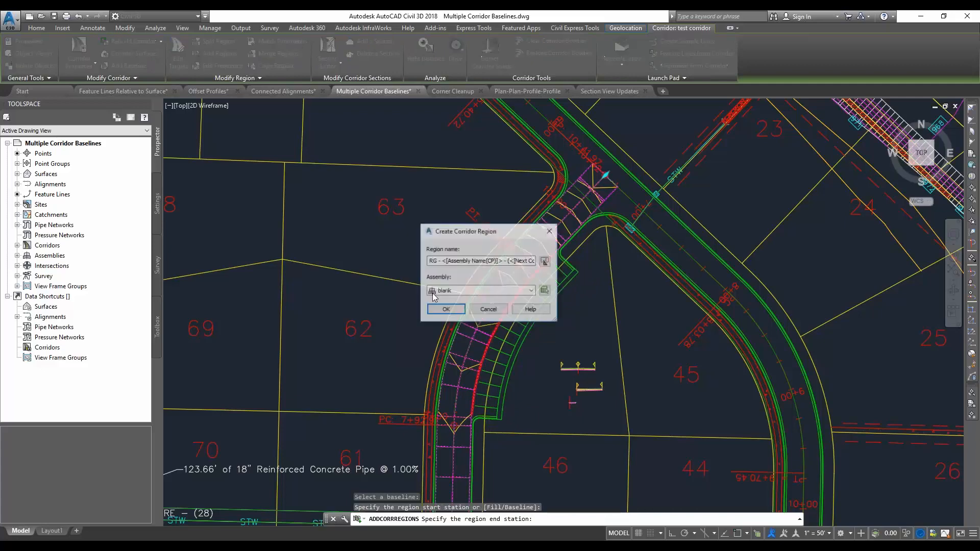
click(480, 291)
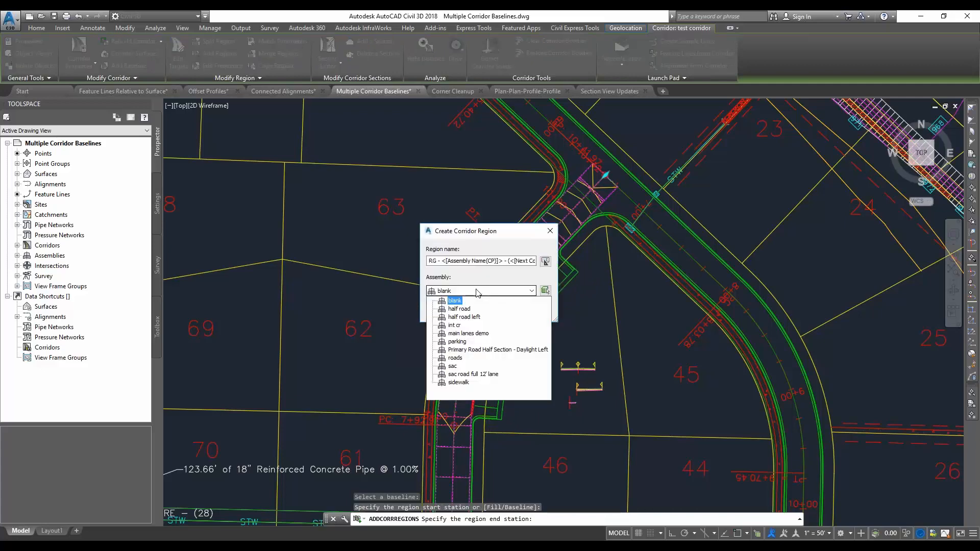
click(472, 345)
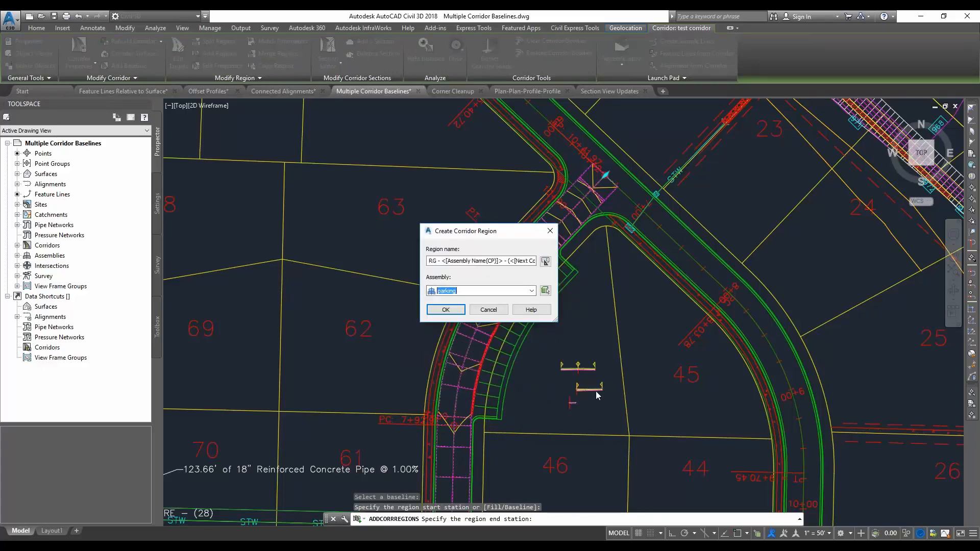
click(446, 309)
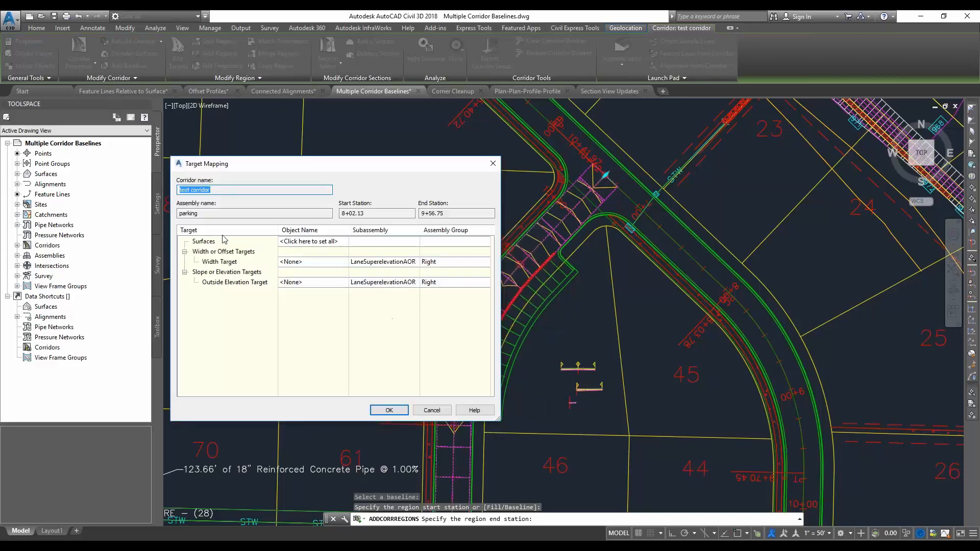
click(387, 409)
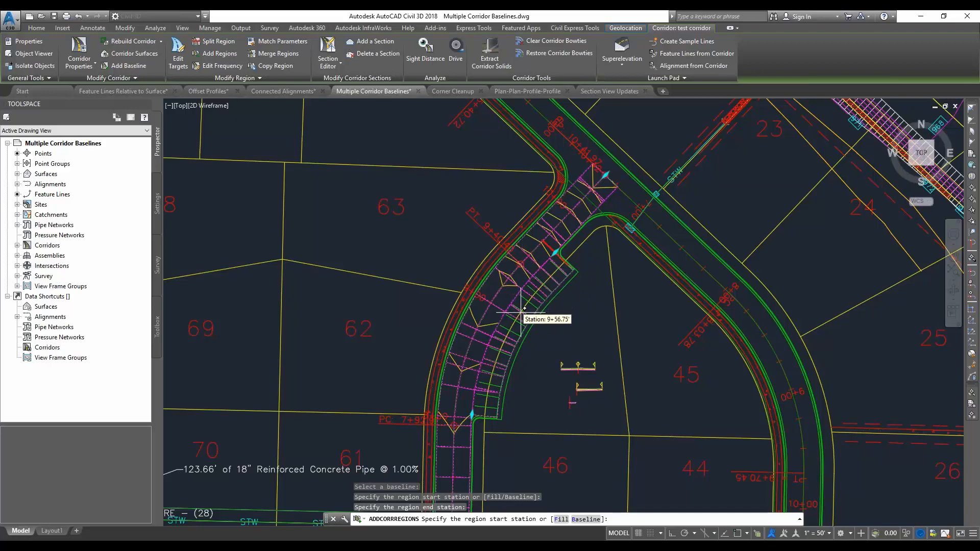
key(Escape)
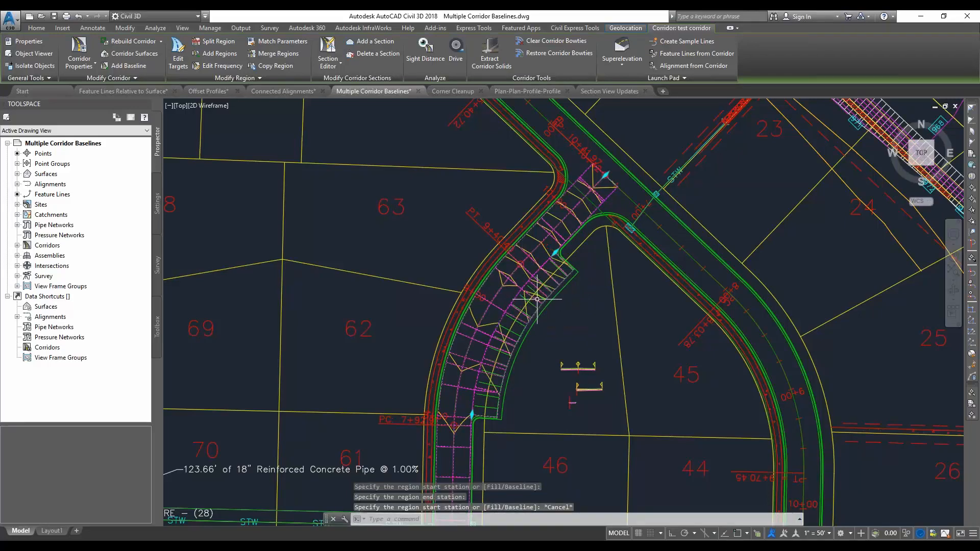
key(Escape)
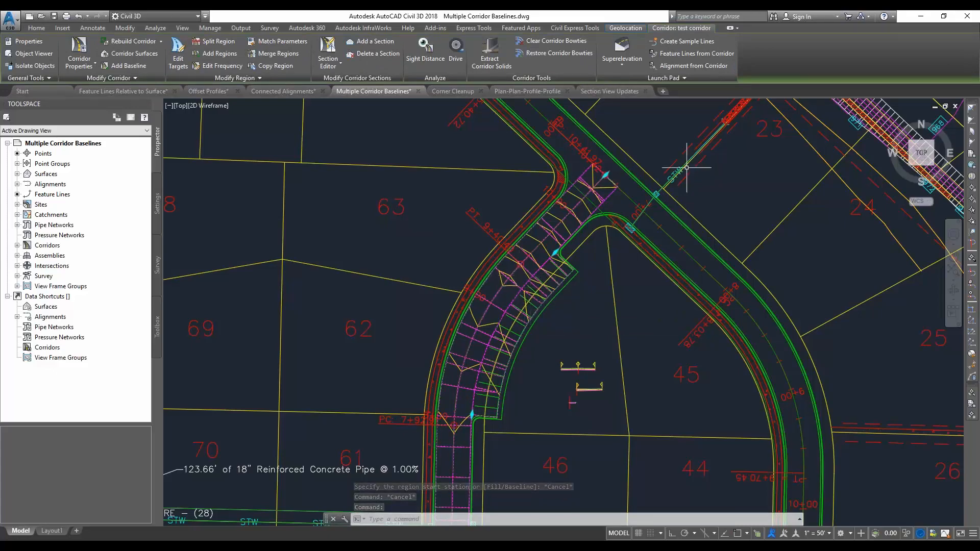
Extract only the ETW feature line from the outer right edge of the parking region on the test corridor
click(695, 53)
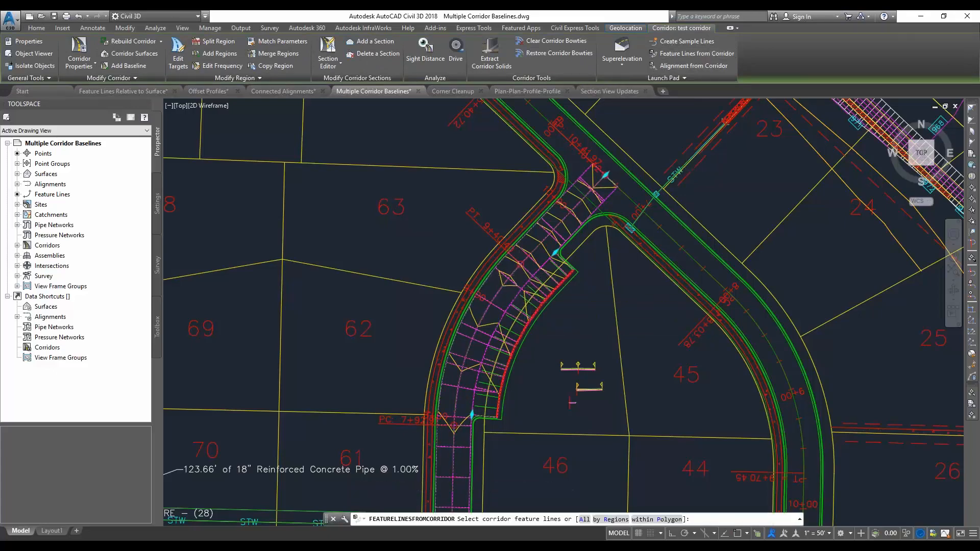
click(541, 300)
right_click(505, 287)
click(527, 295)
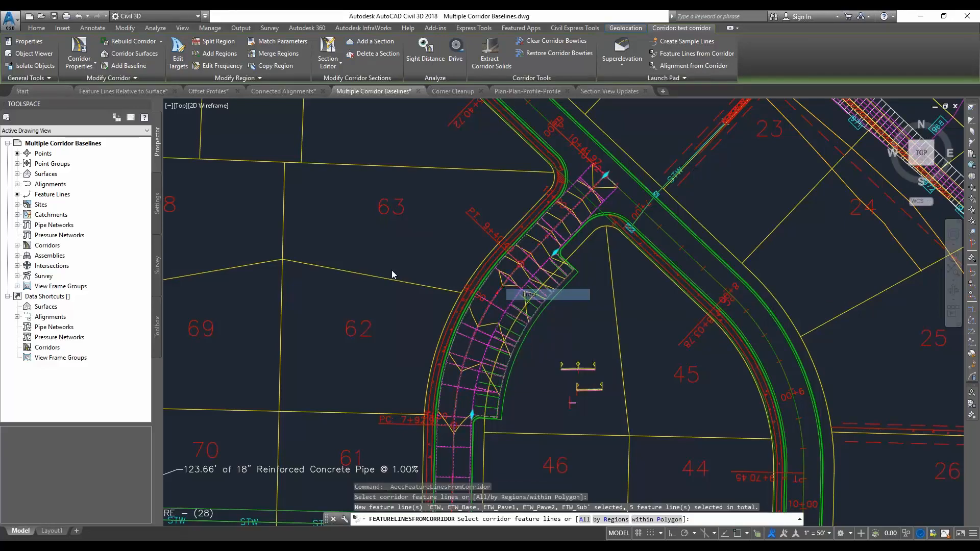
click(250, 204)
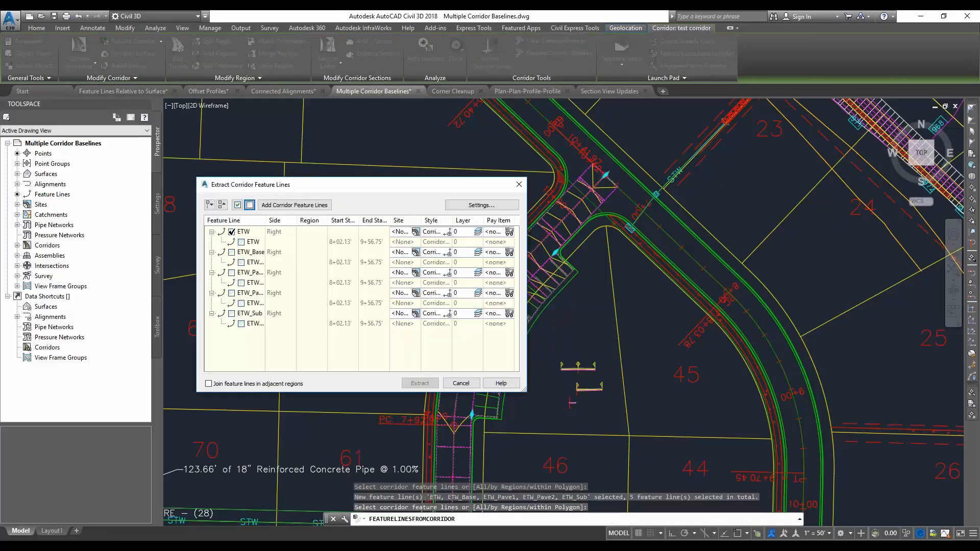
click(420, 383)
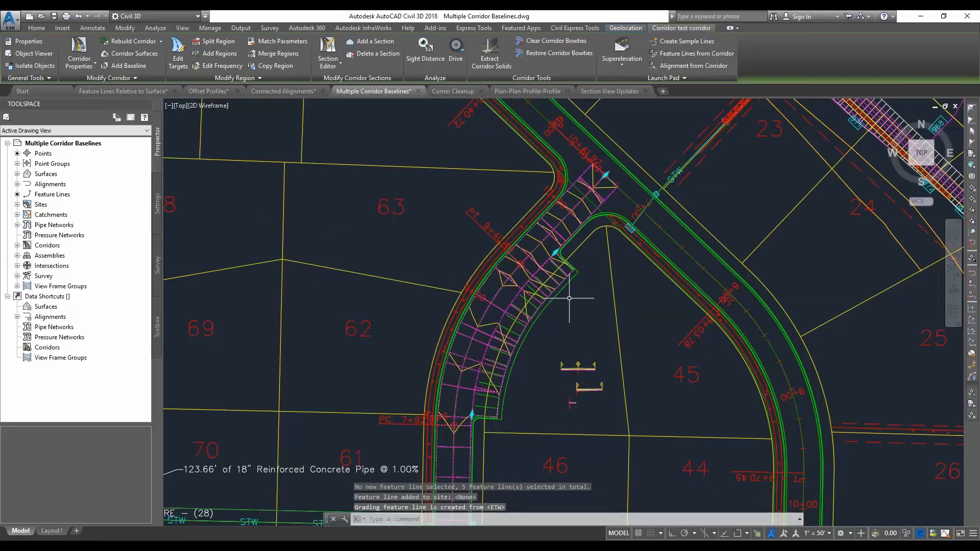
Add a feature line baseline to the test corridor from the extracted outer parking edge, naming that feature line parking
click(125, 65)
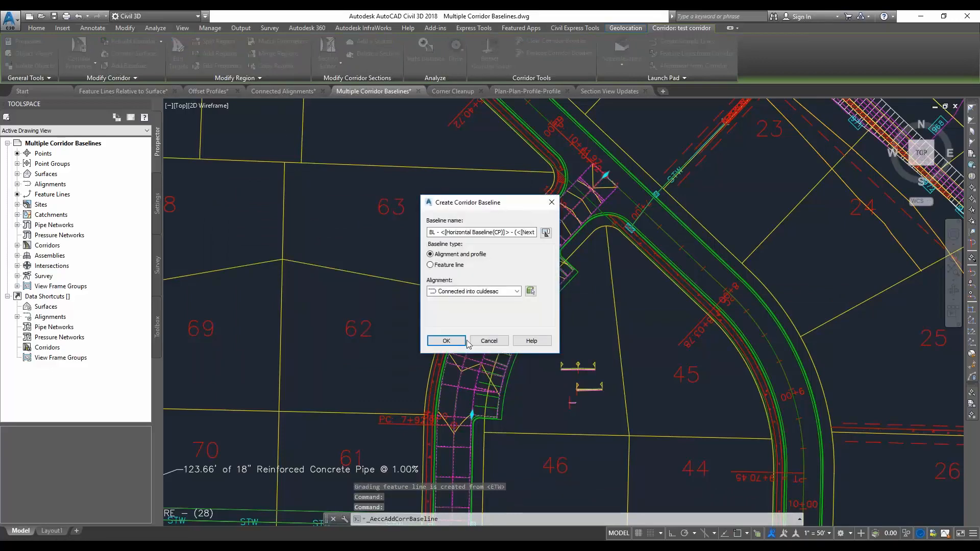
click(430, 265)
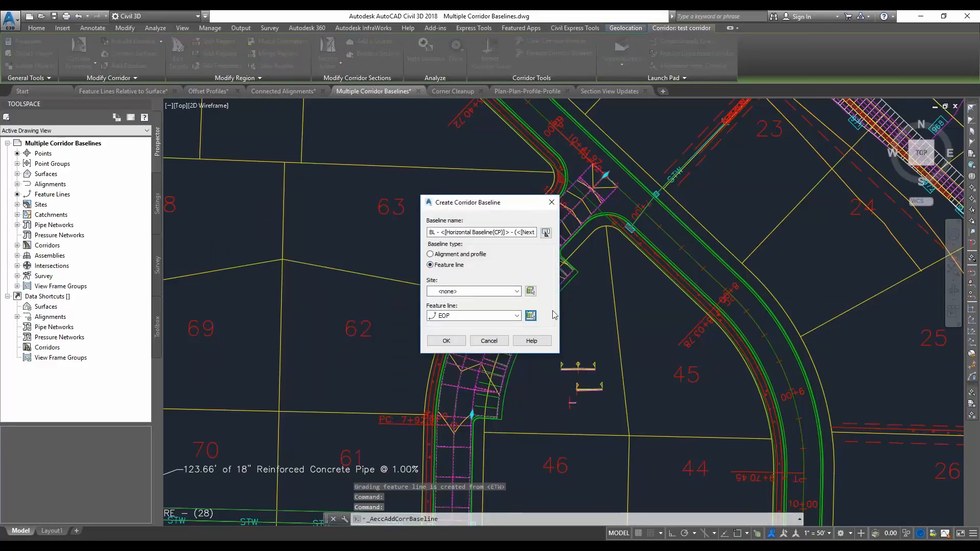
click(579, 280)
click(454, 270)
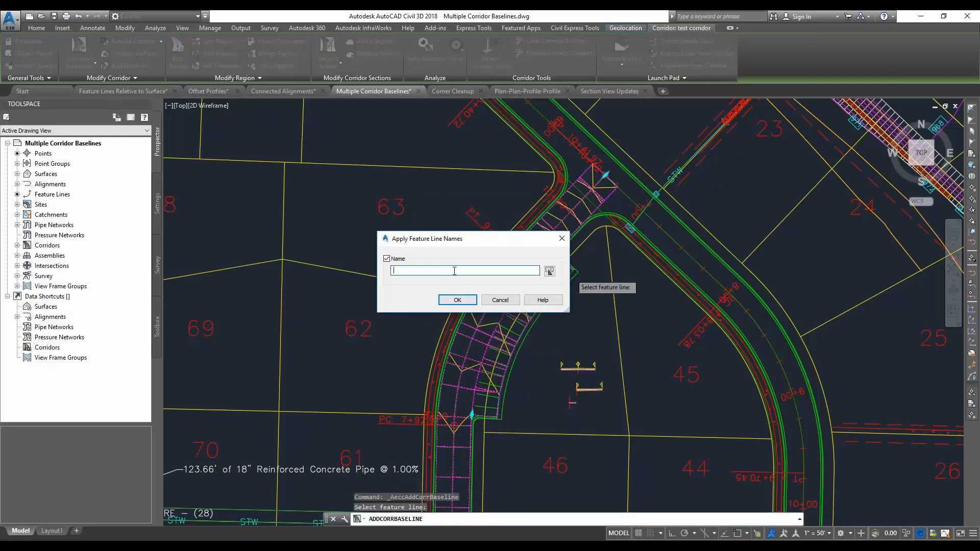
click(454, 306)
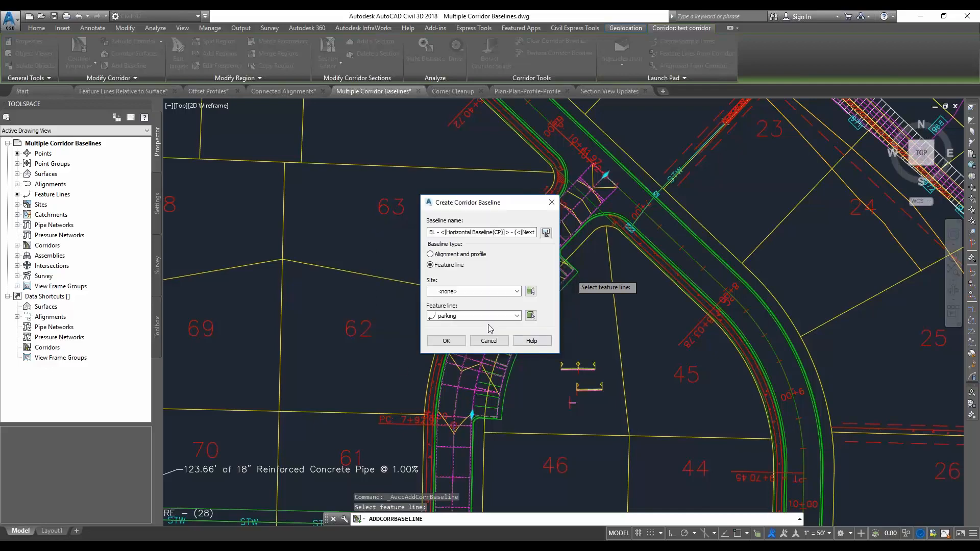
click(447, 340)
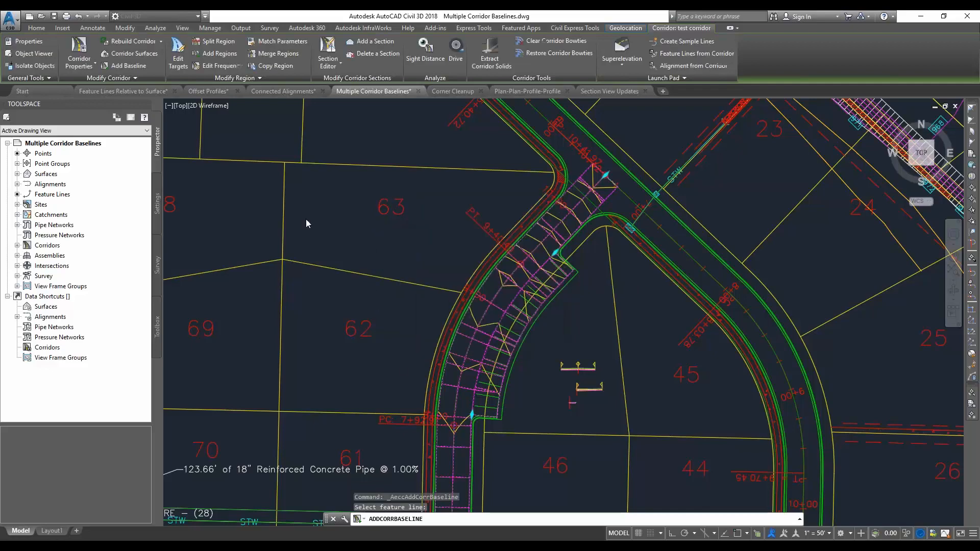
Add a region with the sidewalk assembly along the entire parking baseline, using the Fill option and leaving its targets unset
click(207, 54)
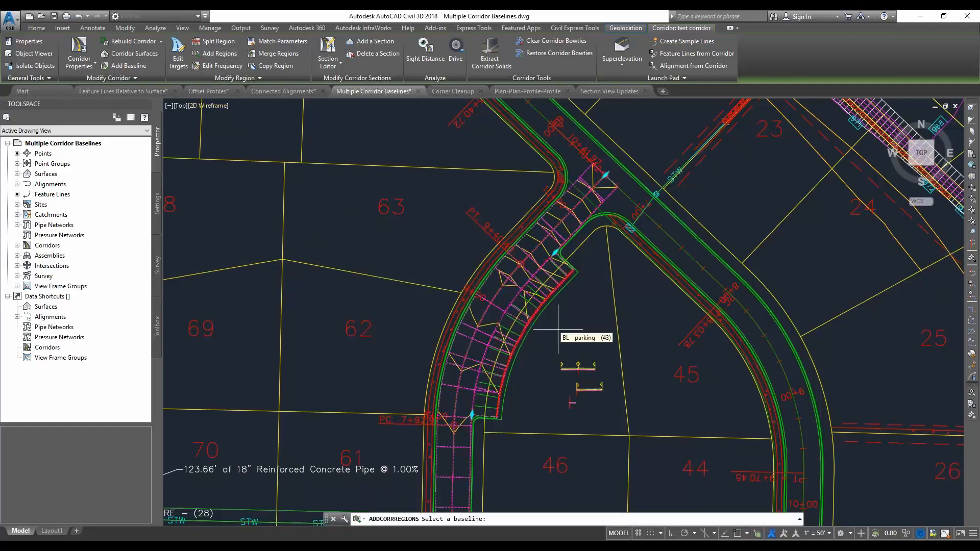
click(525, 309)
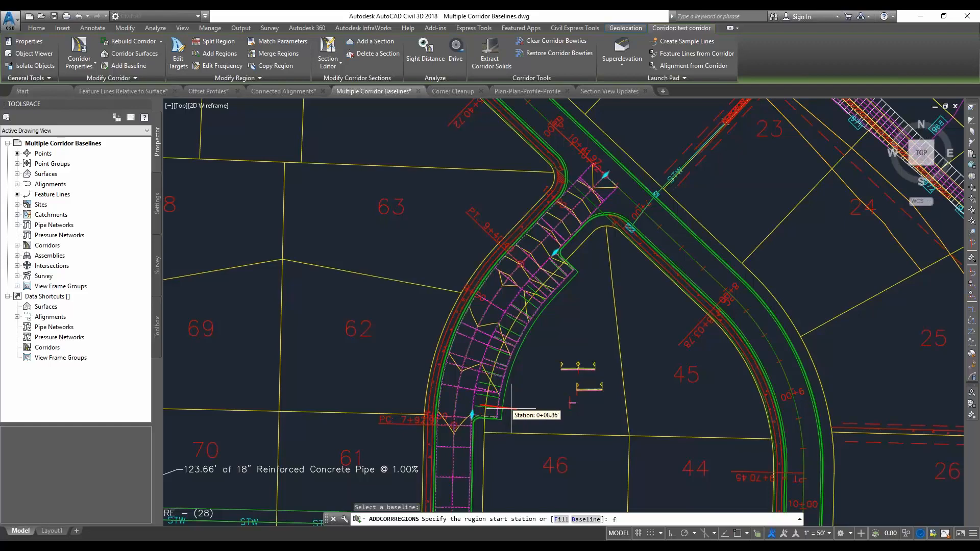
text(f)
key(Return)
click(459, 294)
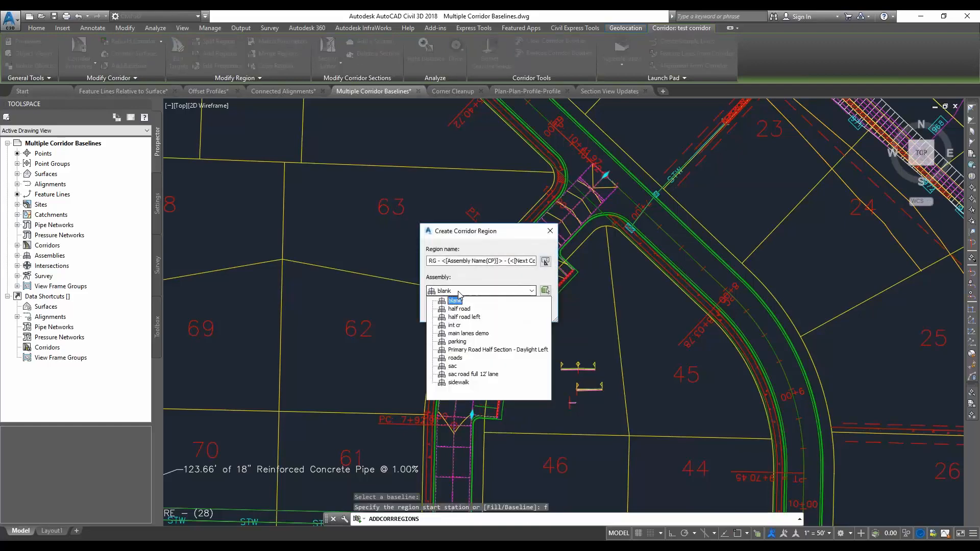
click(459, 382)
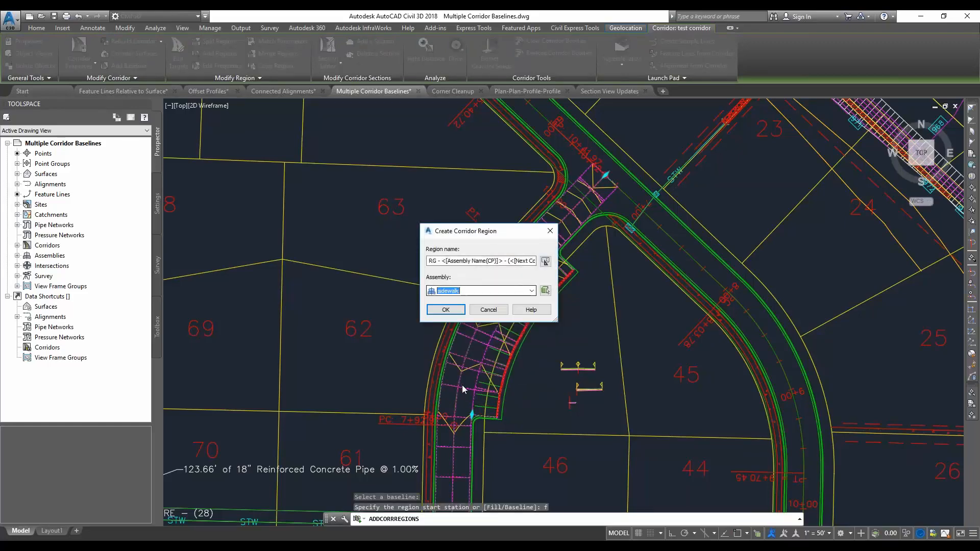
click(445, 309)
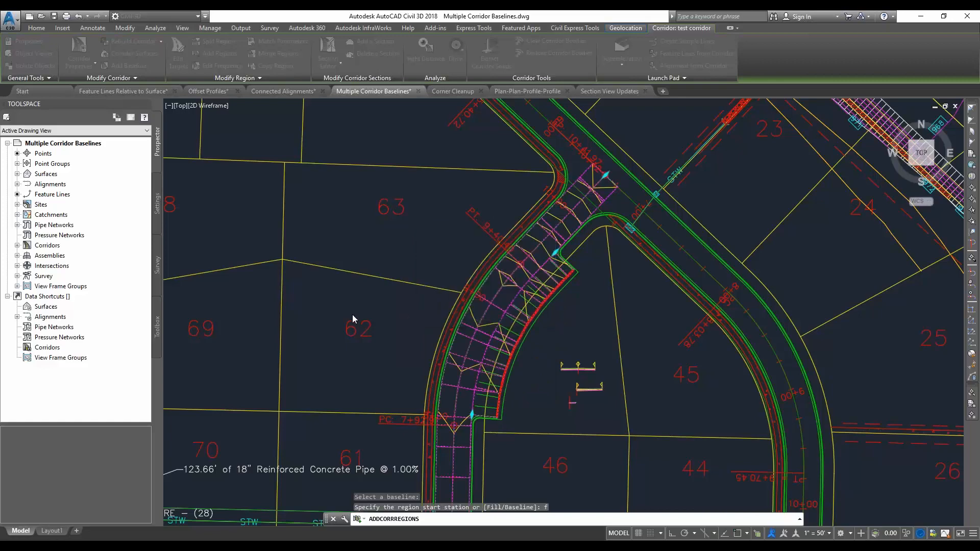
click(398, 414)
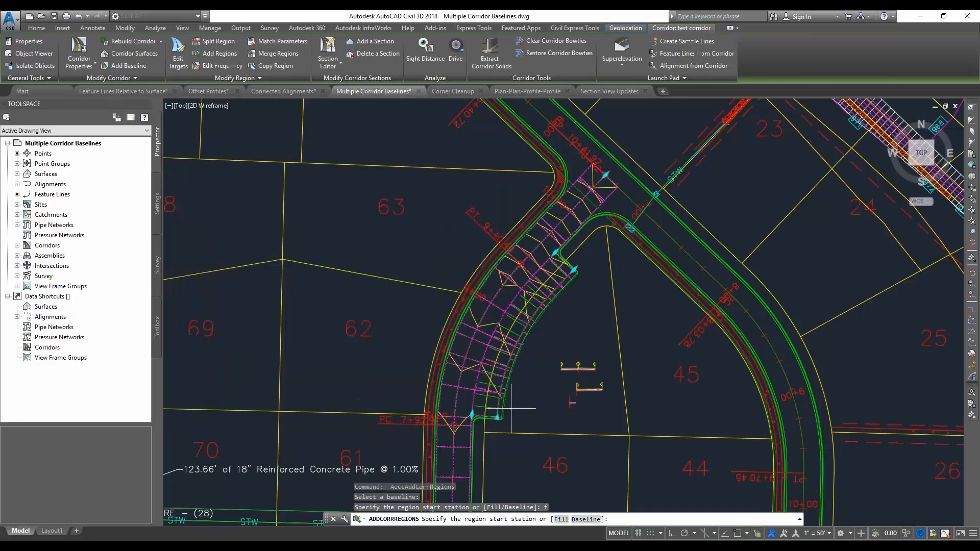
scroll(509, 426, up, 2)
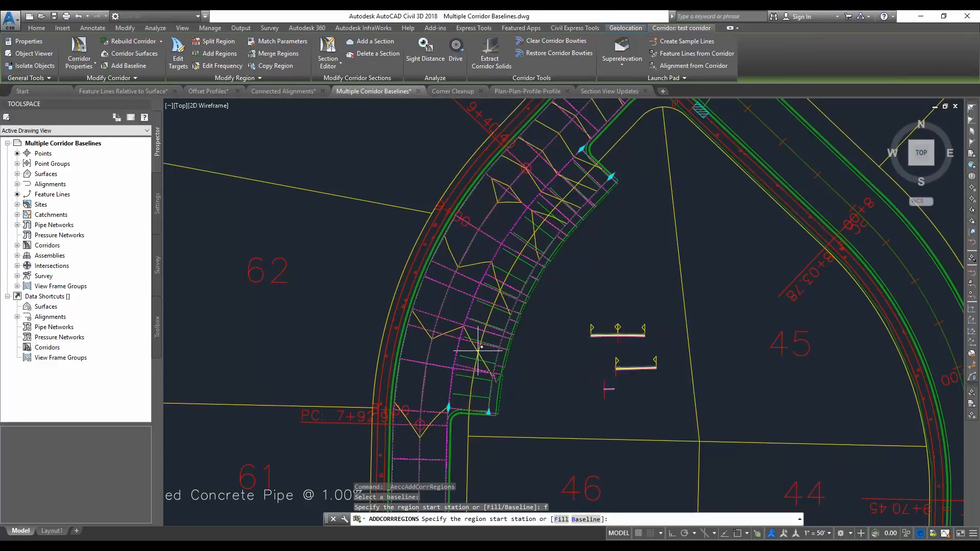
key(Escape)
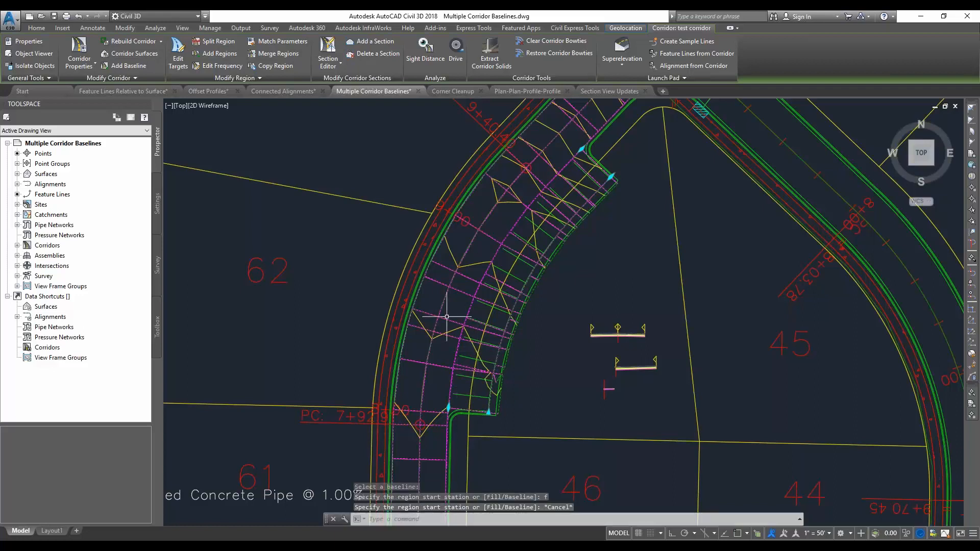
Move the south start of the parking region and of the sidewalk region northward along their baselines
click(448, 407)
click(458, 362)
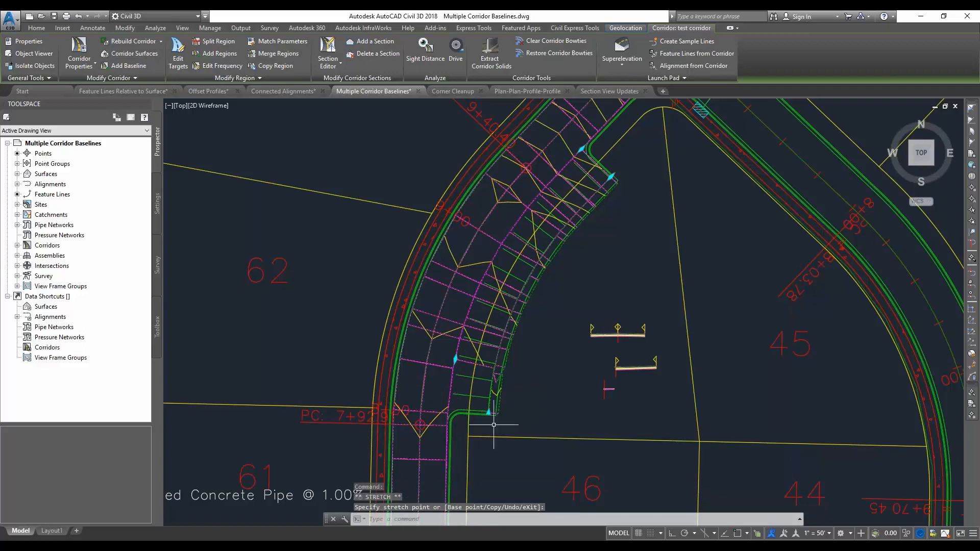
click(506, 325)
Pull the north ends of the sidewalk region and the parking region back southward along their baselines
click(611, 176)
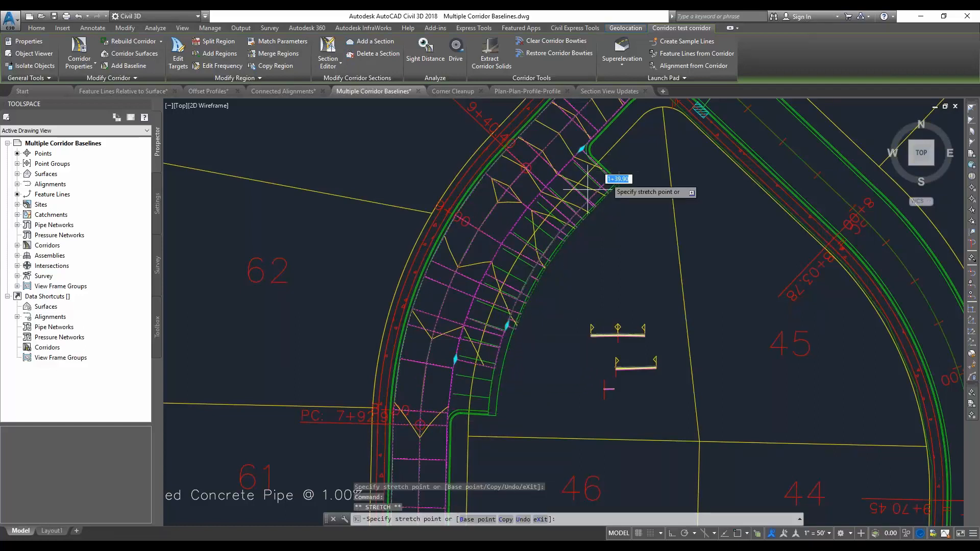
click(567, 220)
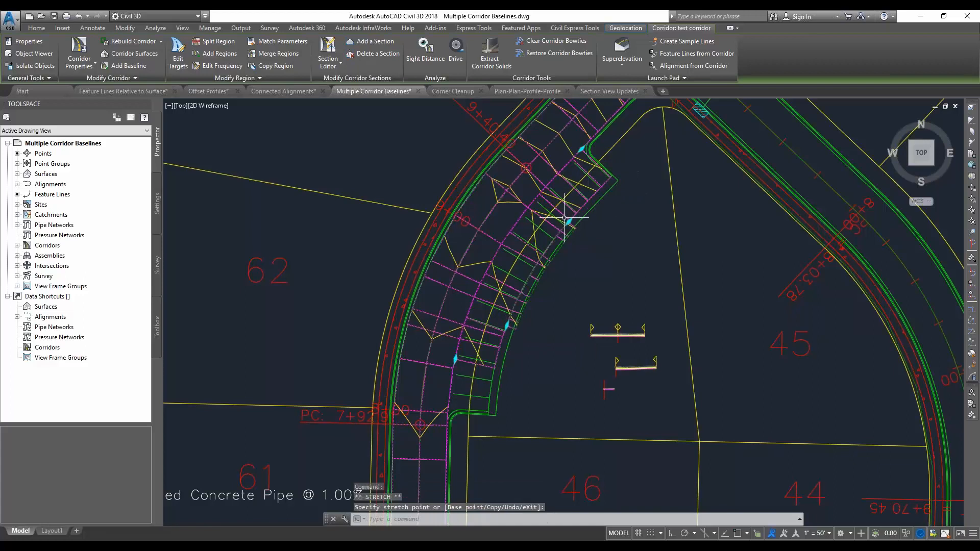
click(582, 149)
click(557, 174)
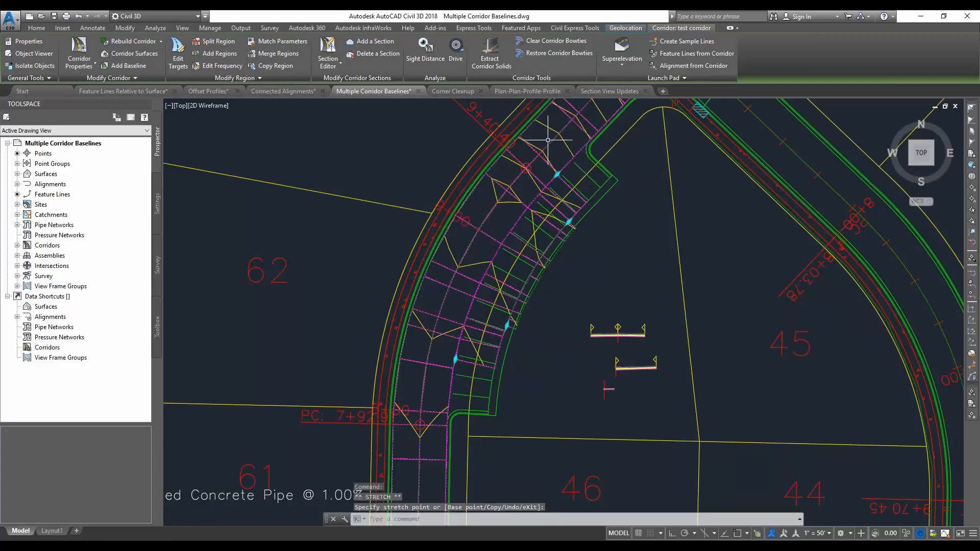
Stretch the starts of the parking and sidewalk regions back to the south edge of the parking area
click(455, 358)
click(448, 409)
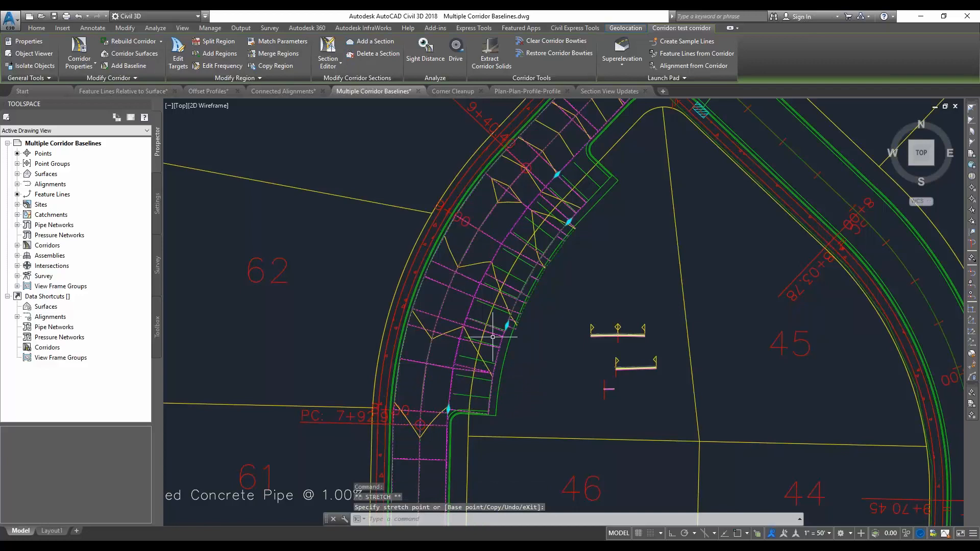
click(507, 325)
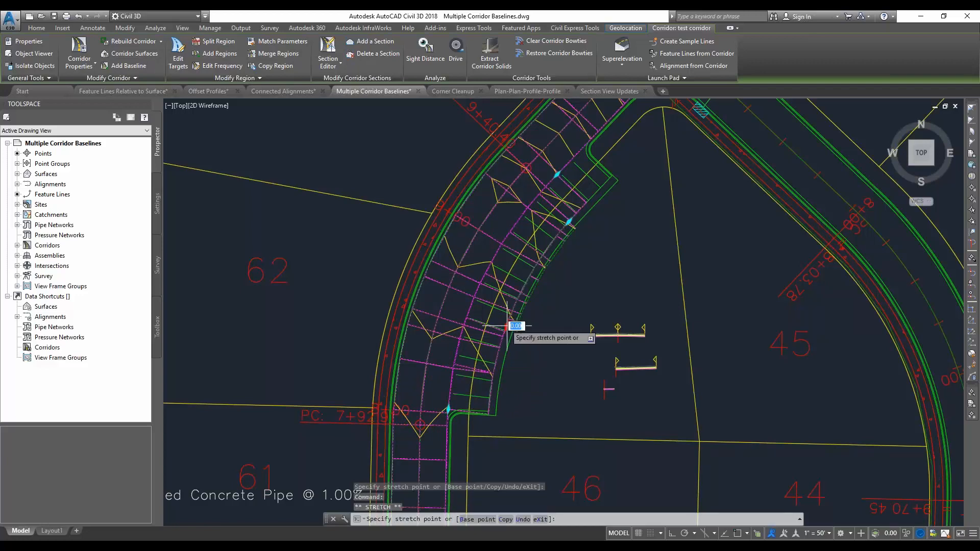
click(488, 406)
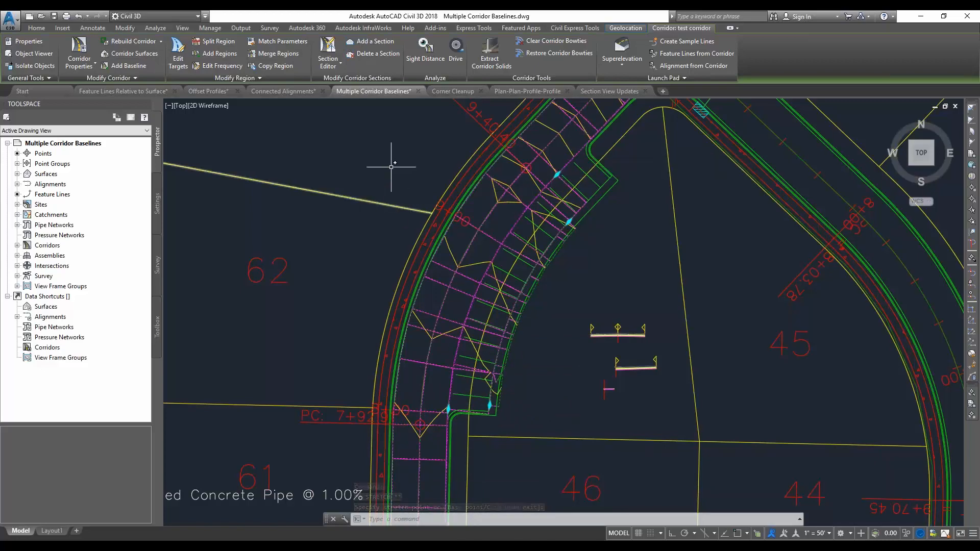
key(Escape)
Switch to the PowerPoint slide show and advance to the Corner Cleanup for Corridors slide
key(alt+Tab)
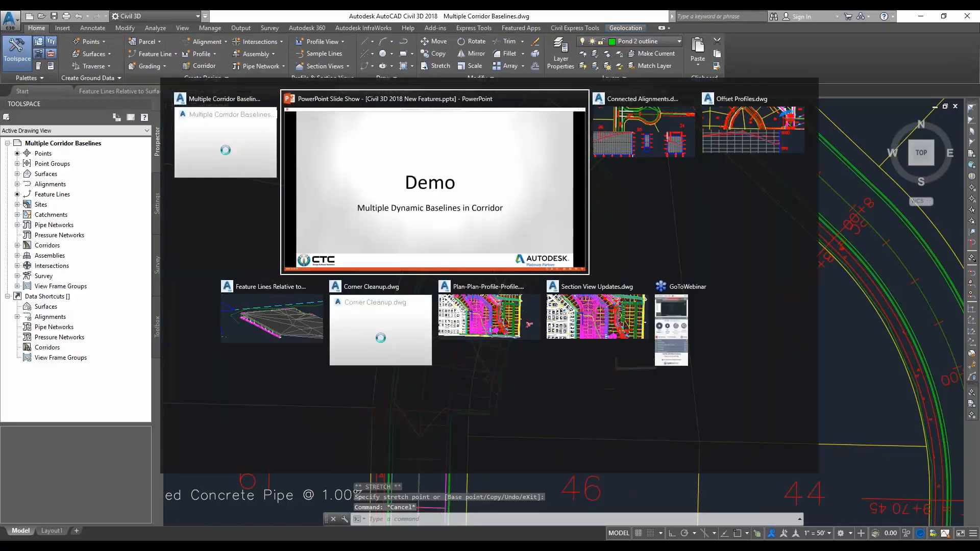
key(Right)
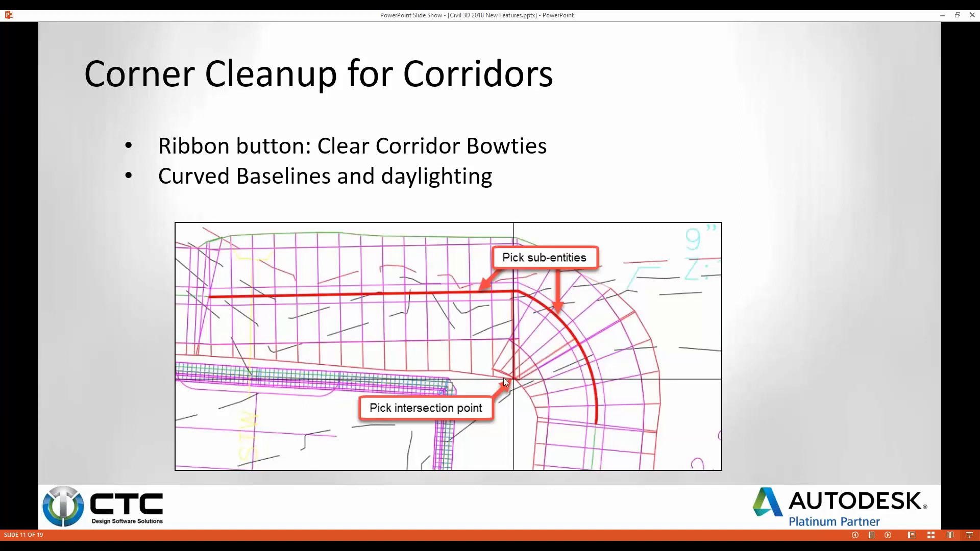
Switch to Civil 3D with the Corner Cleanup drawing
key(alt+Tab)
key(alt+Tab)
key(alt+Tab)
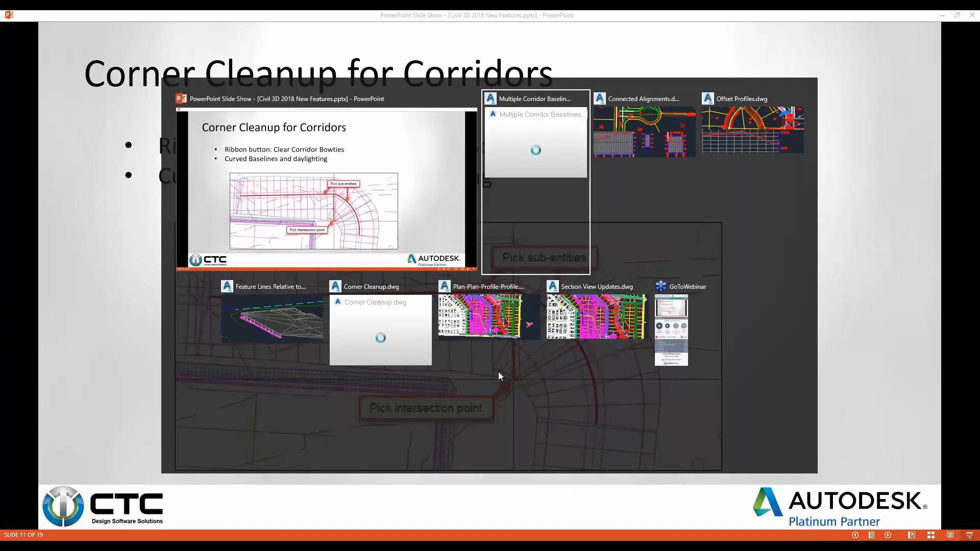
key(alt+Tab)
key(alt+Tab)
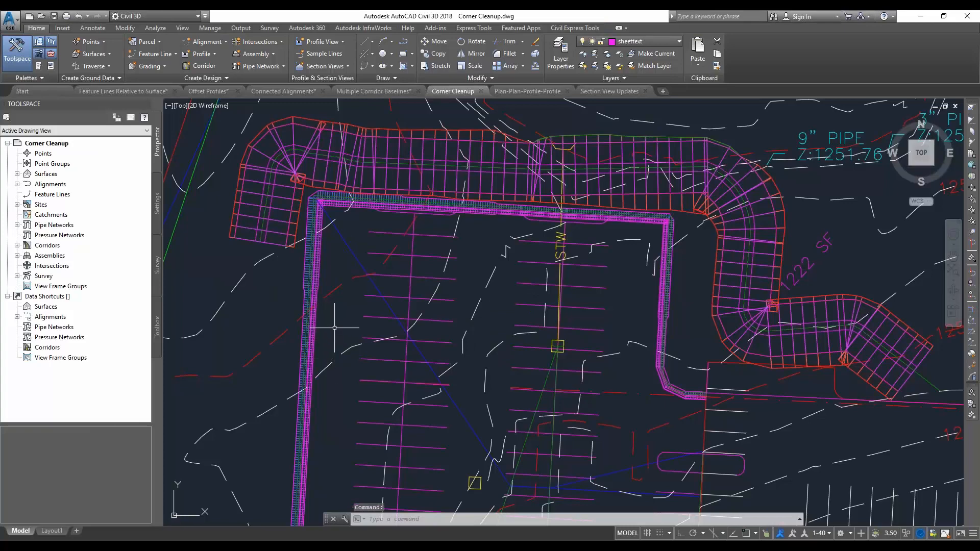
Clear the bowtie at the retaining wall corridor's northwest corner, snapping to the boundary intersection at the inside of the corner, and rebuild the corridor
scroll(318, 203, up, 2)
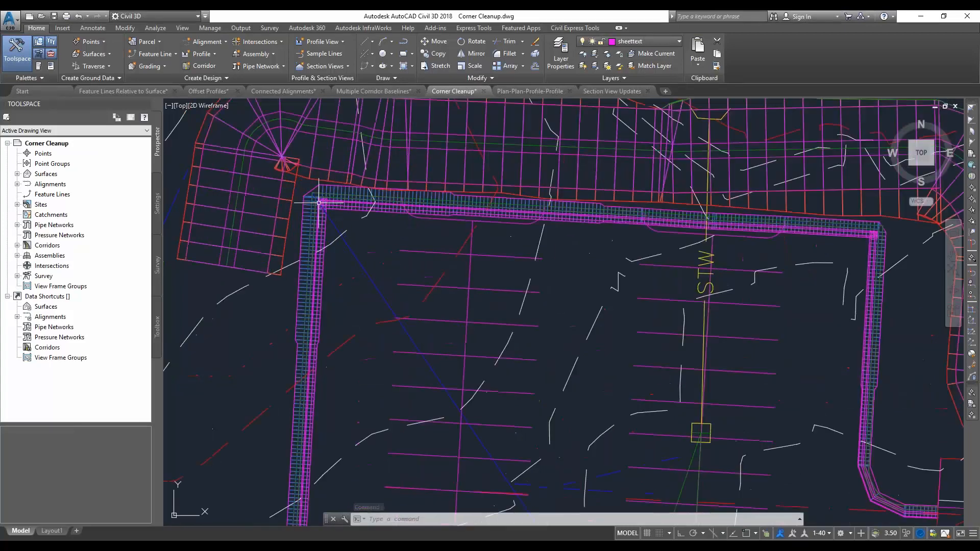
scroll(318, 203, up, 3)
middle_drag(382, 247, 409, 307)
scroll(358, 268, up, 4)
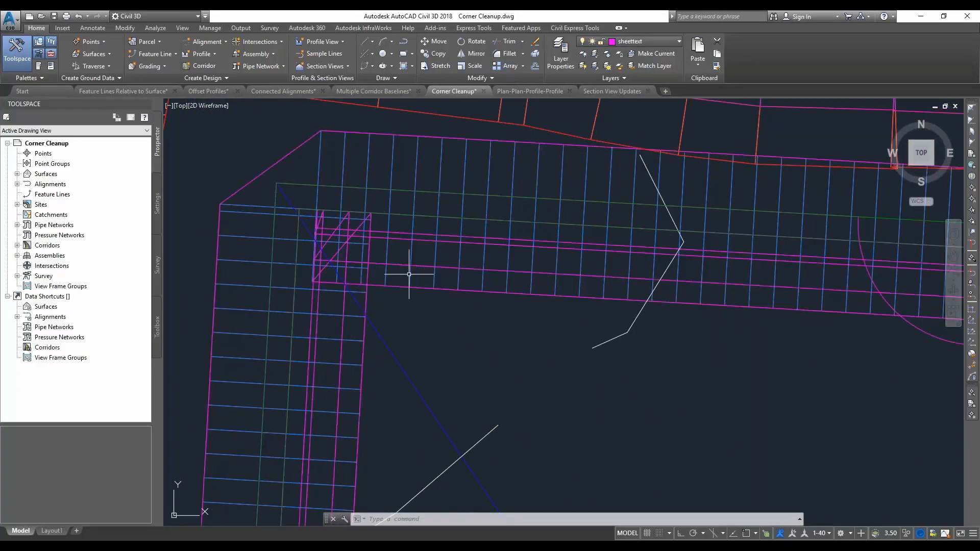
click(425, 265)
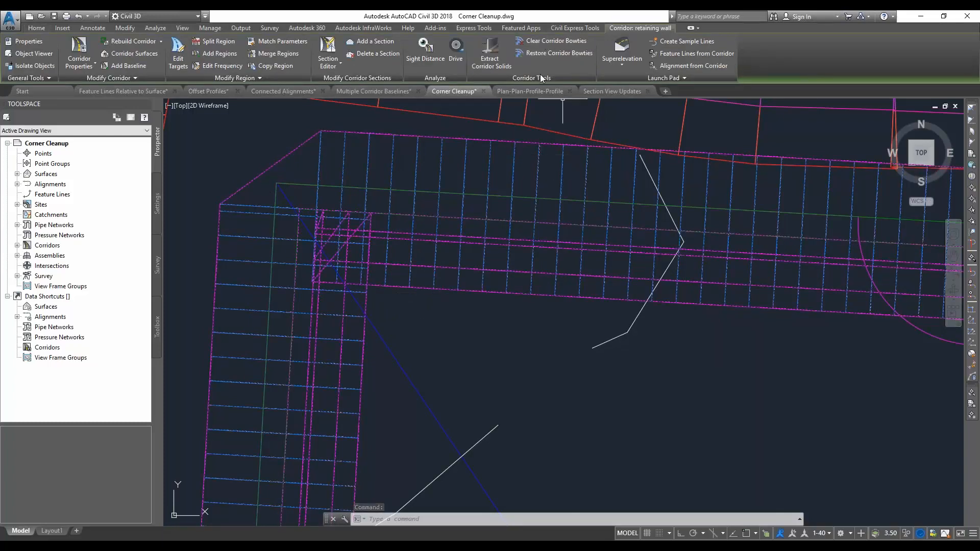
click(555, 41)
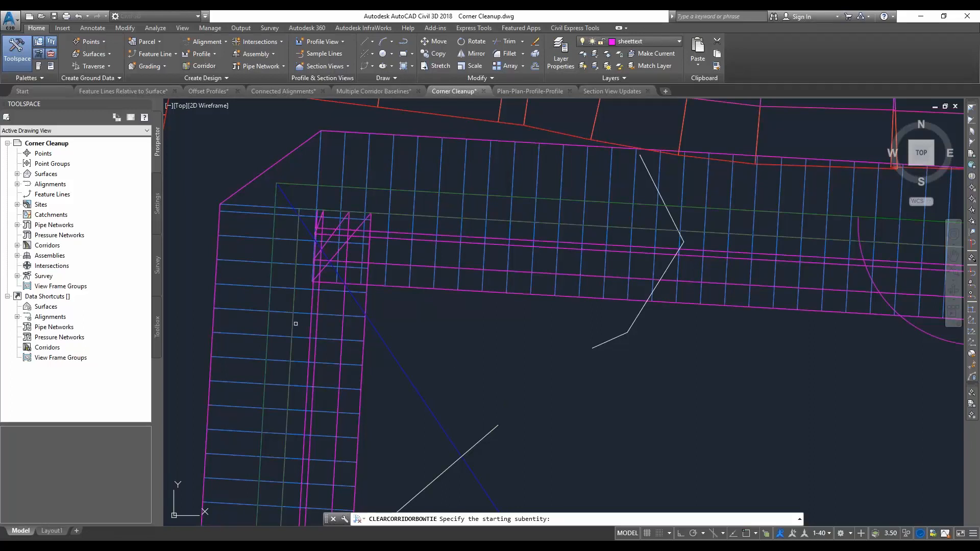
click(294, 324)
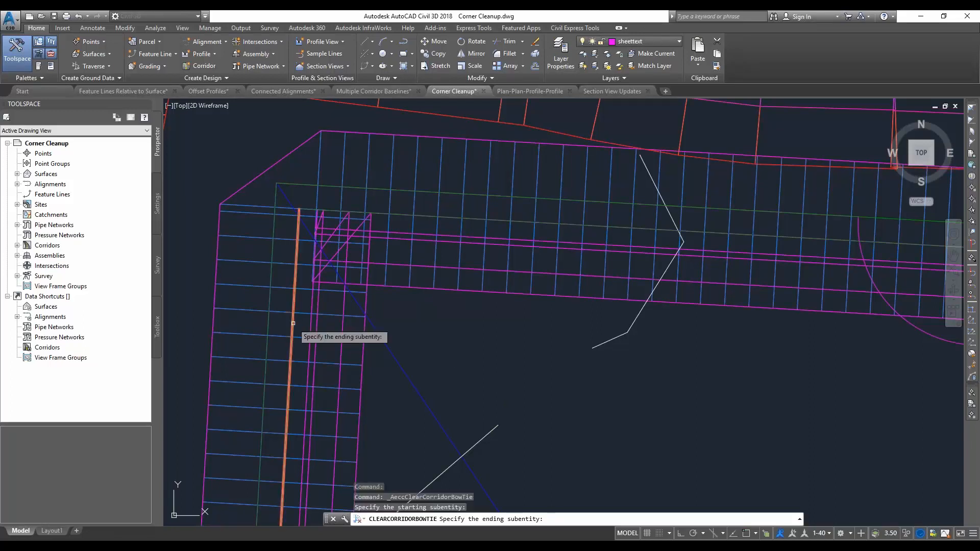
click(400, 214)
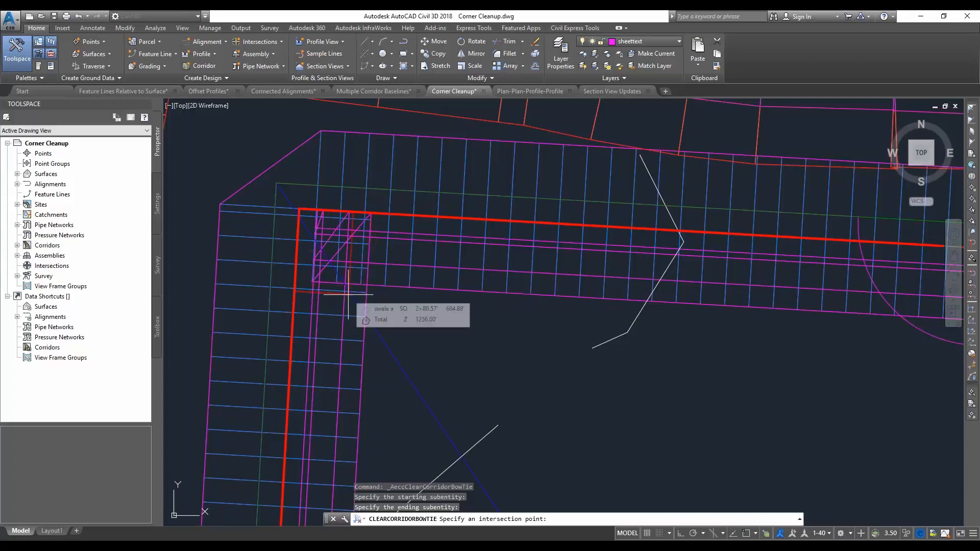
text(int)
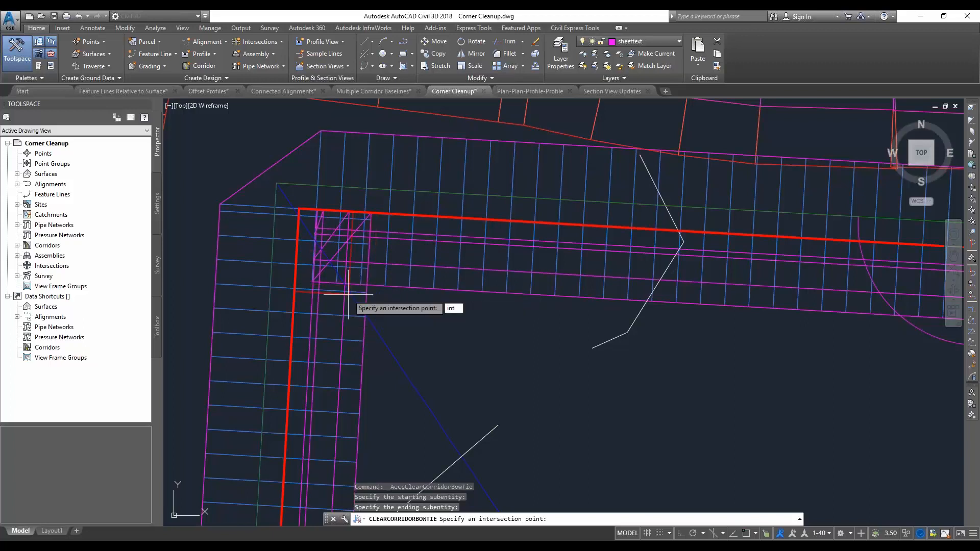
key(Return)
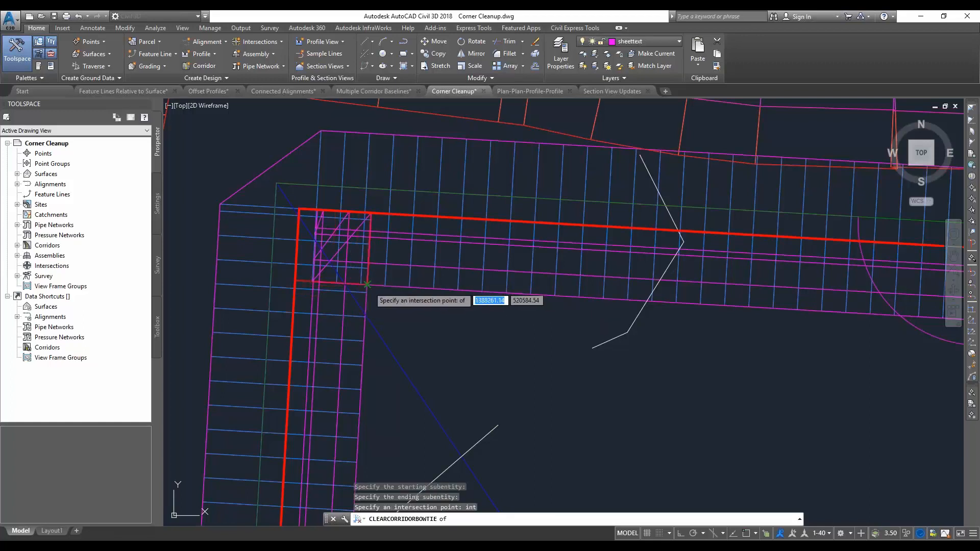
click(367, 285)
key(Return)
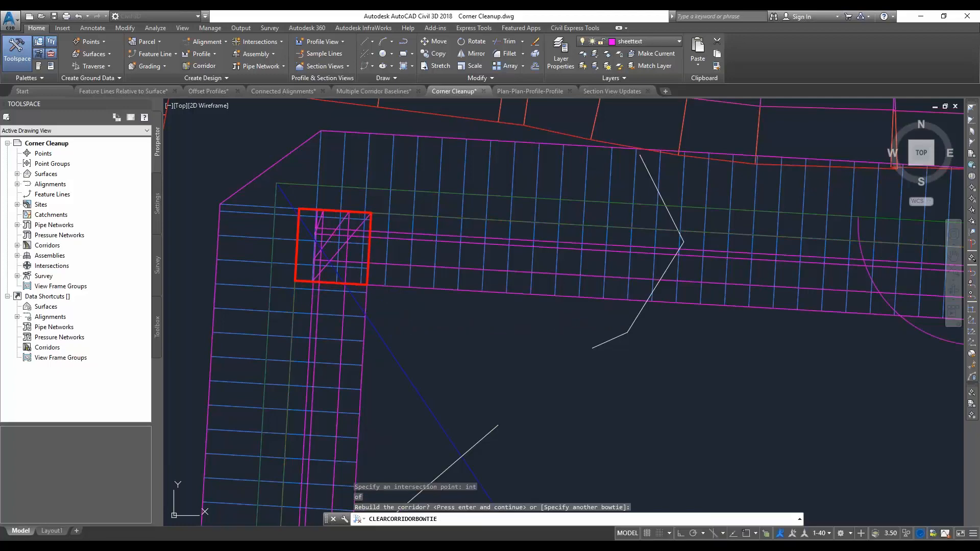
Clear the bowtie at the retaining wall corridor's northeast corner, picking the inside corner as the intersection point, and rebuild the corridor
scroll(314, 294, down, 5)
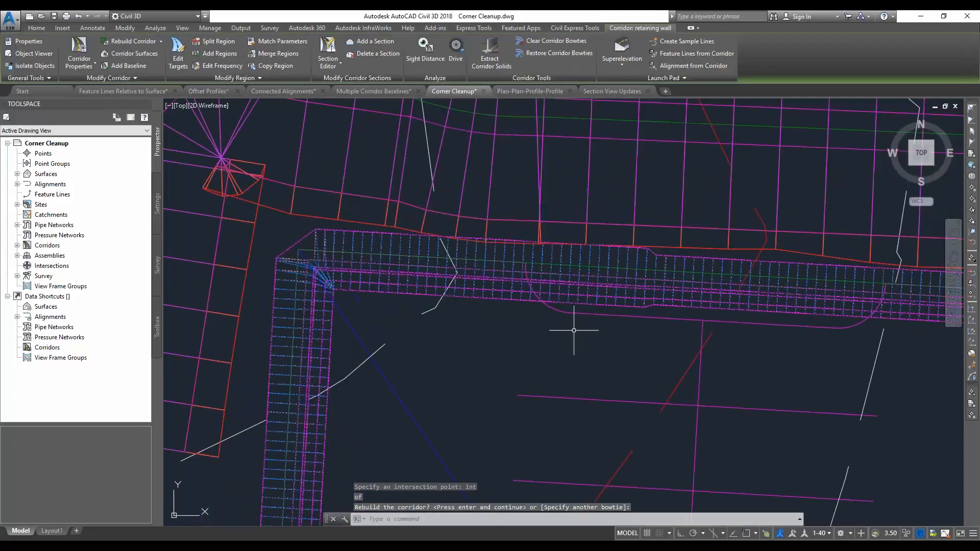
middle_drag(760, 347, 326, 296)
middle_drag(623, 311, 326, 283)
scroll(352, 282, down, 2)
scroll(351, 282, down, 2)
scroll(602, 279, up, 7)
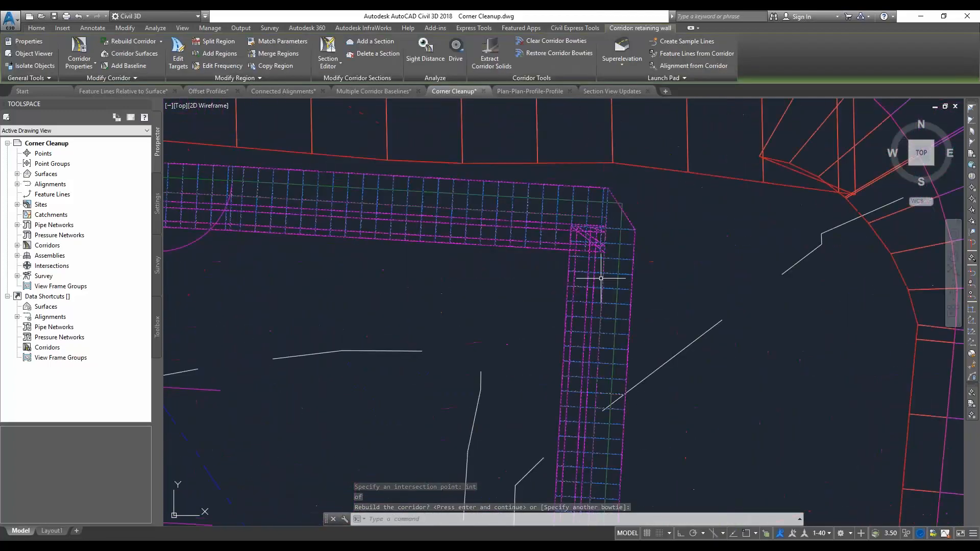
click(556, 41)
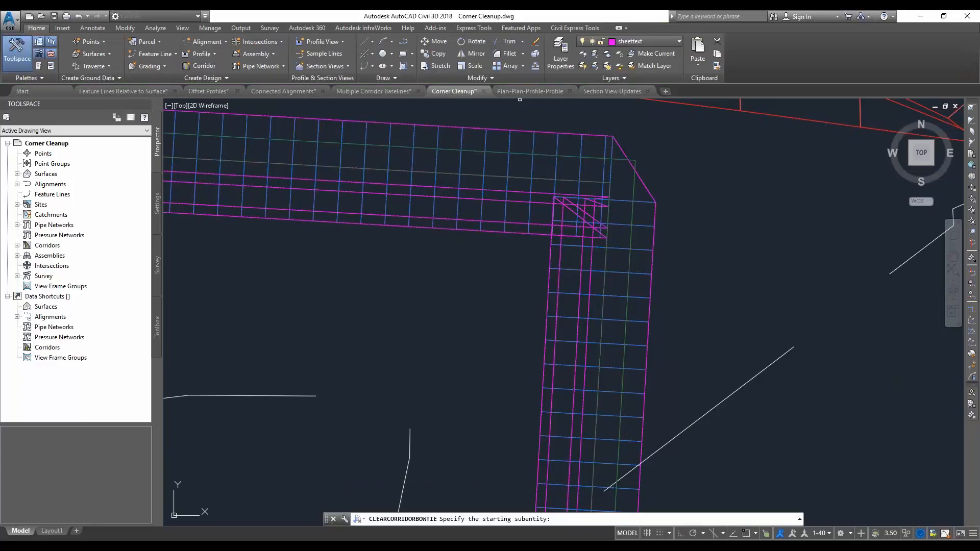
click(561, 180)
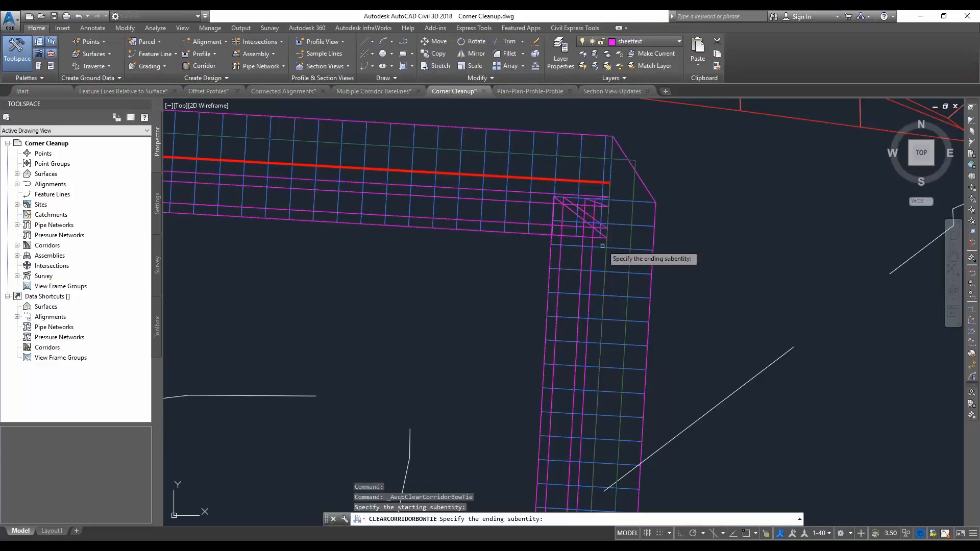
click(606, 258)
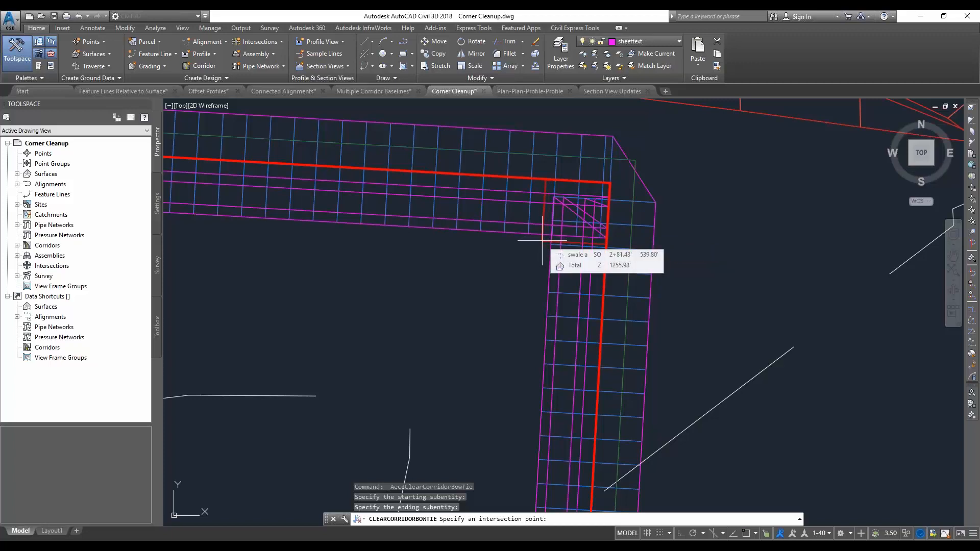
click(543, 244)
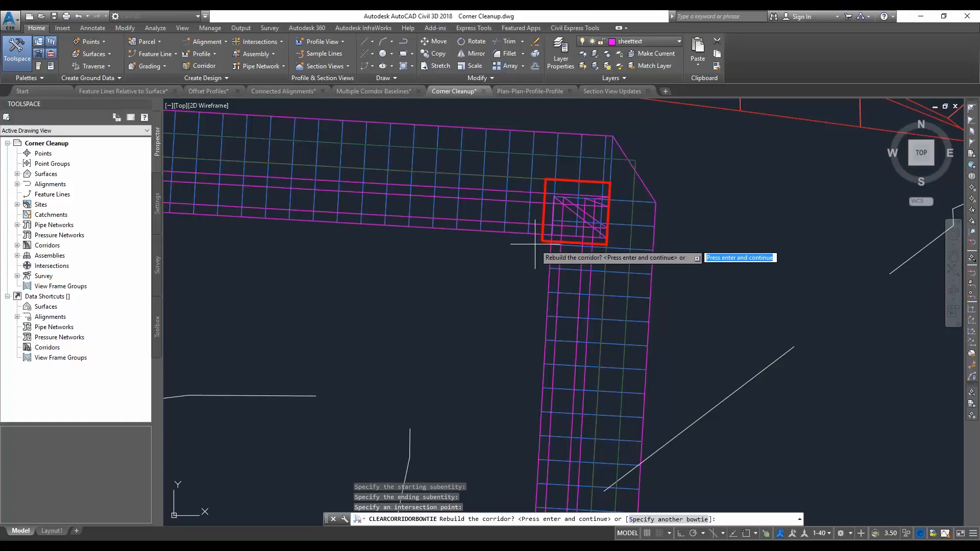
key(Return)
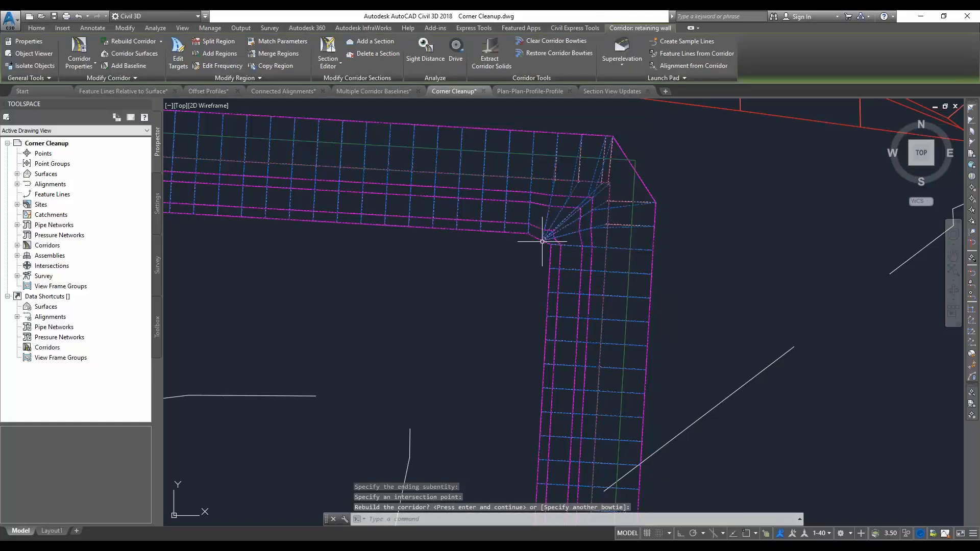
Restore the retaining wall corridor's northeast corner bowtie, skipping the northwest one
scroll(541, 243, up, 4)
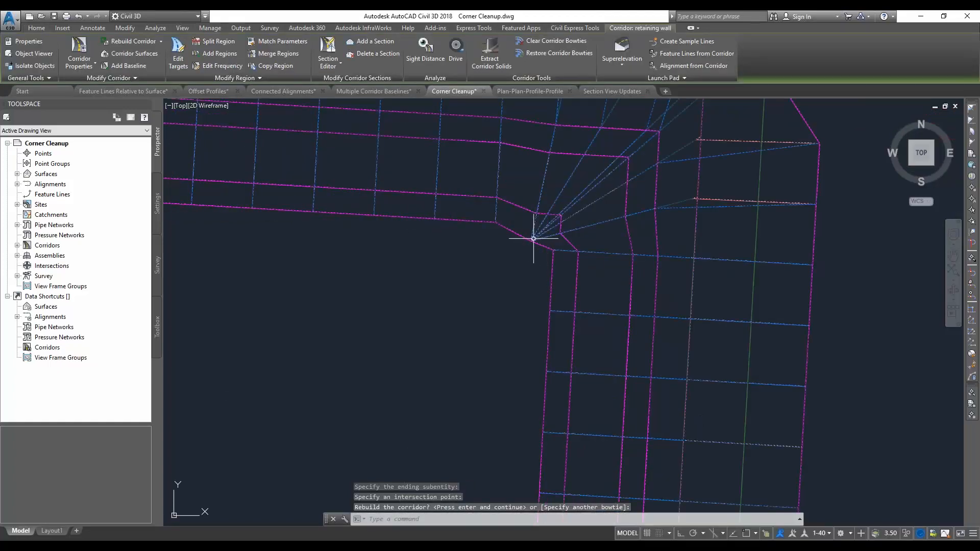
scroll(536, 238, down, 2)
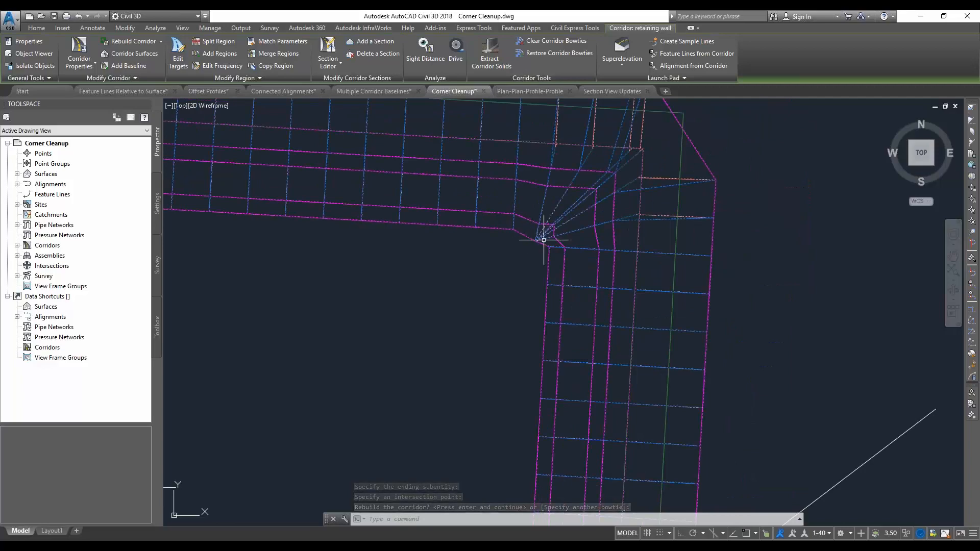
scroll(545, 239, down, 2)
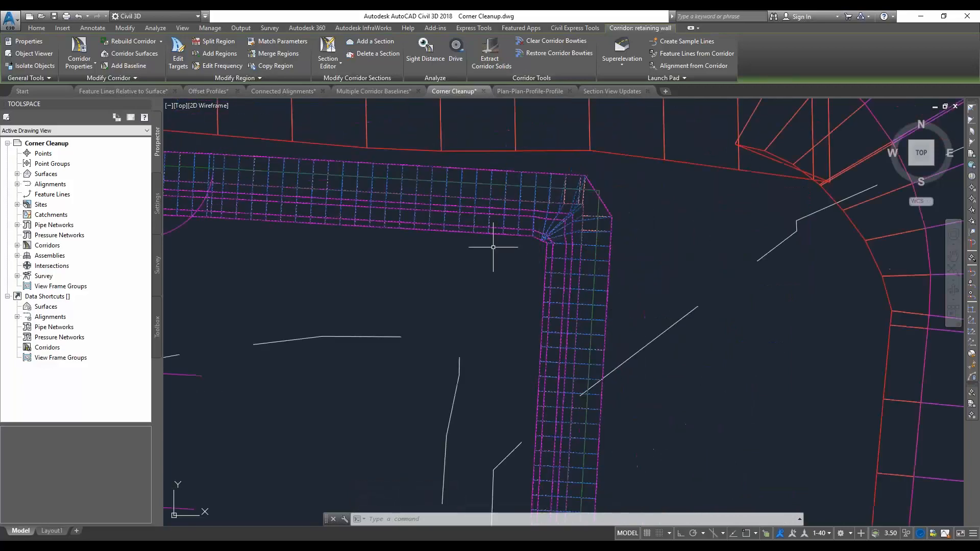
click(544, 55)
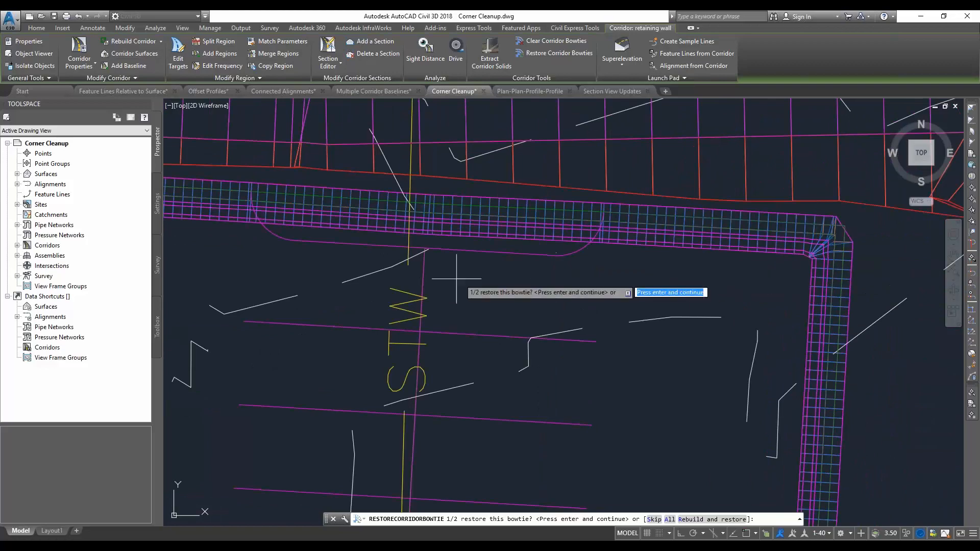
scroll(525, 276, down, 2)
middle_drag(360, 284, 472, 280)
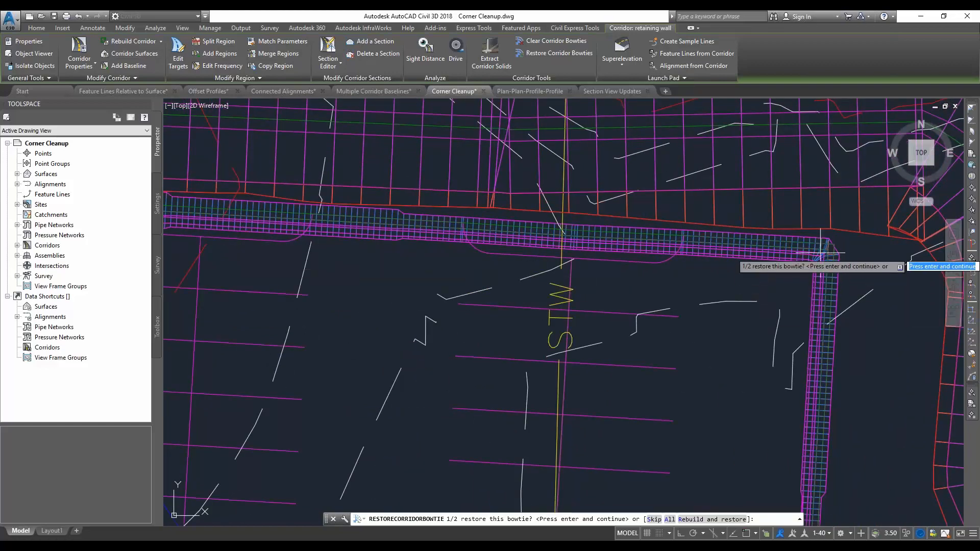
middle_drag(840, 274, 825, 275)
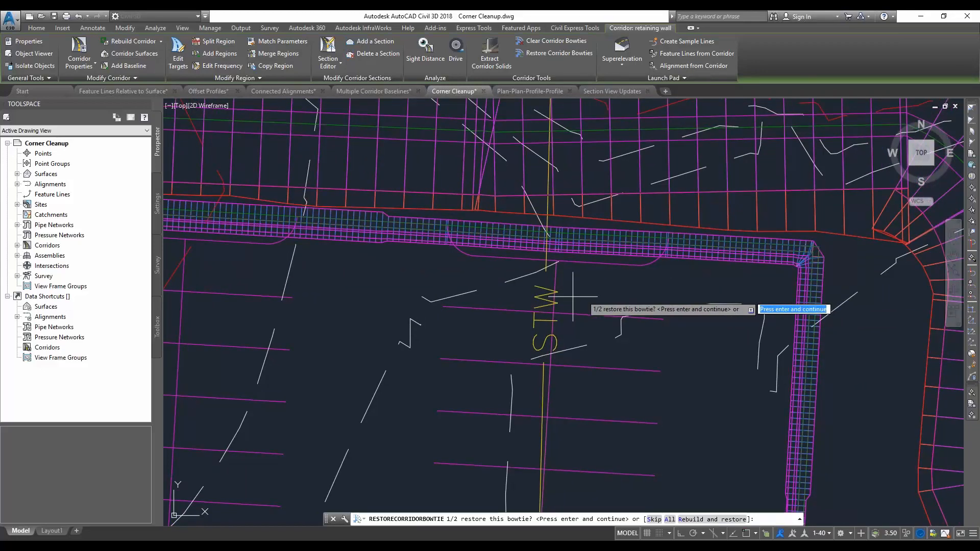
middle_drag(521, 310, 643, 309)
scroll(645, 309, down, 2)
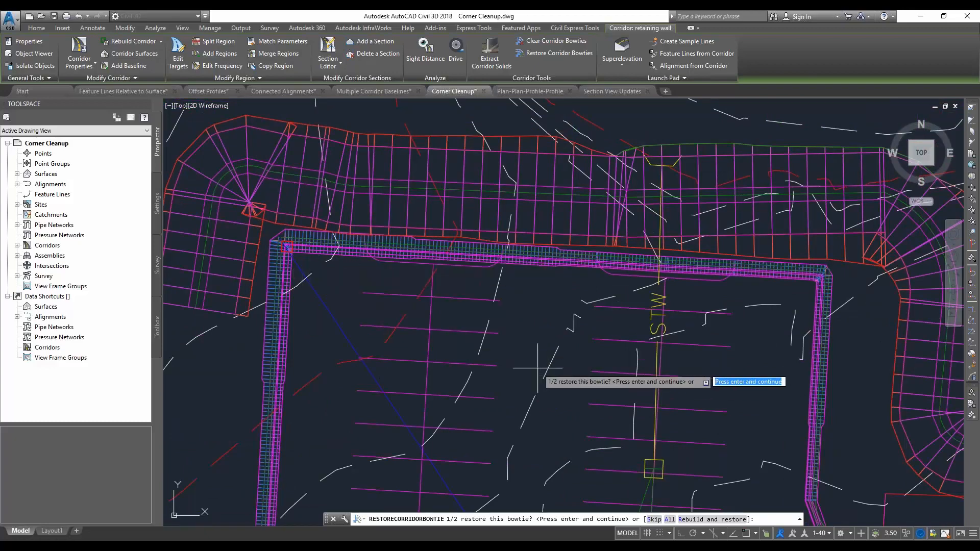
text(s)
key(Return)
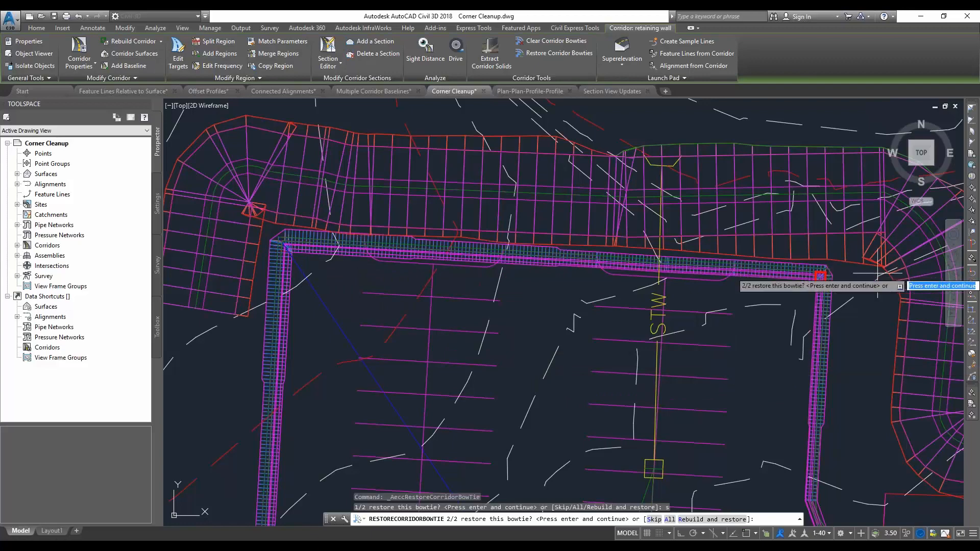
key(Return)
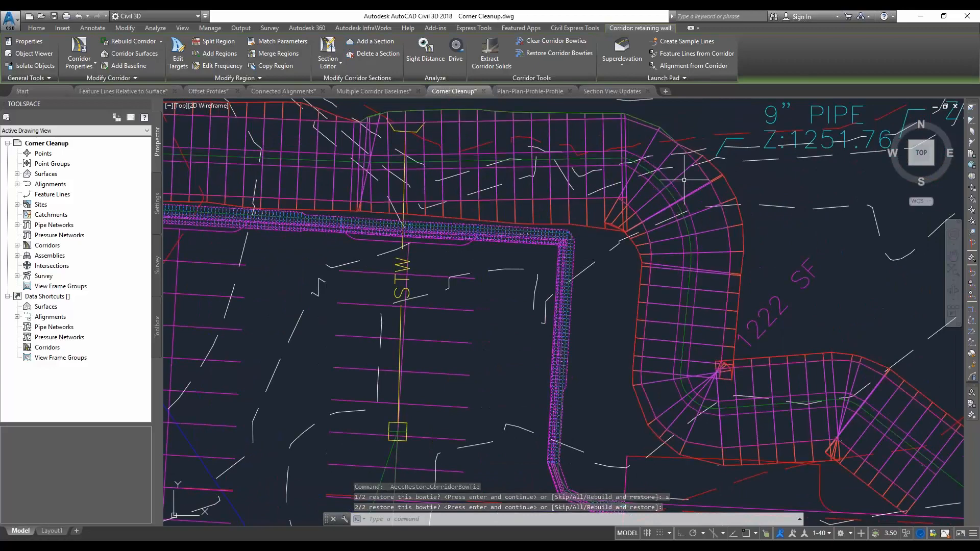
Clear the bowtie at the diversion swale's northeast curve, using the subentities on both sides of the curve and its inner corner point, and rebuild
key(Escape)
click(555, 42)
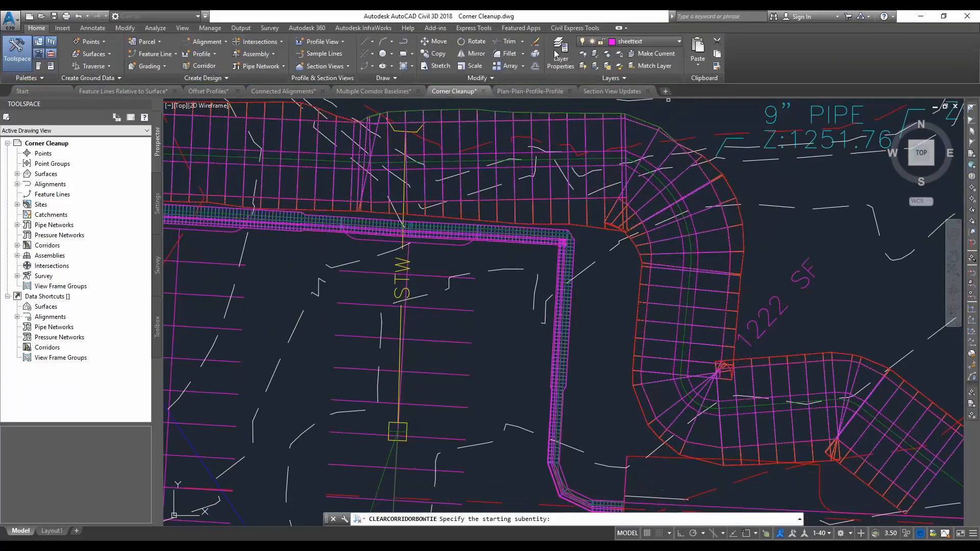
click(610, 160)
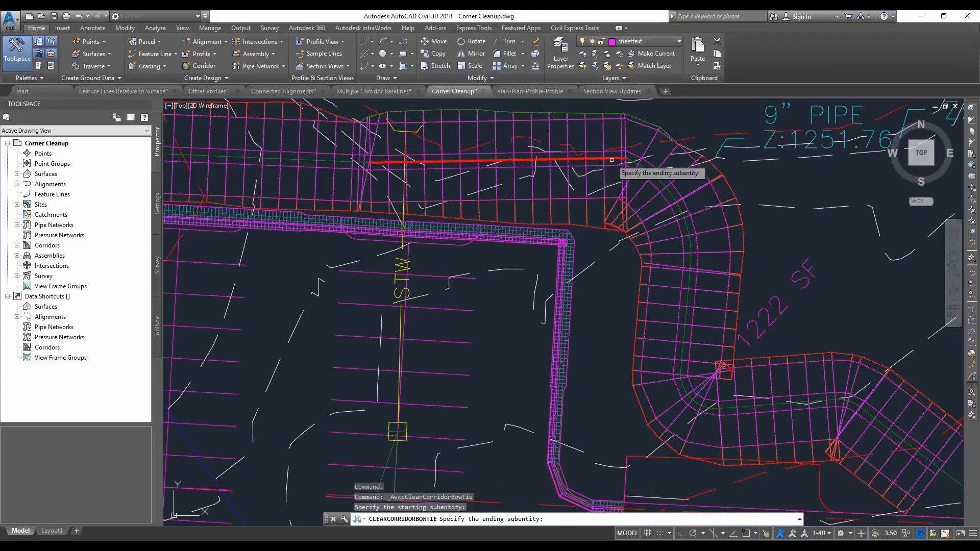
click(686, 288)
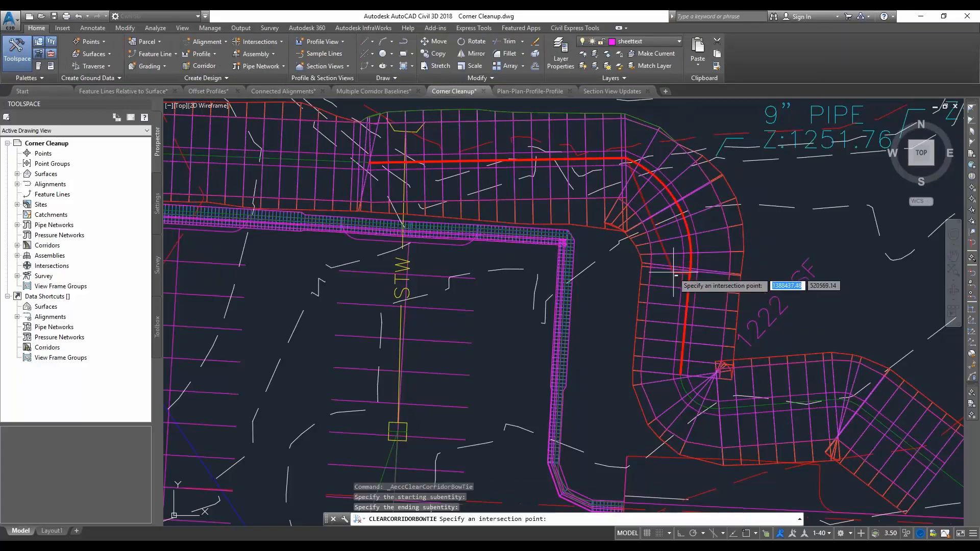
click(624, 235)
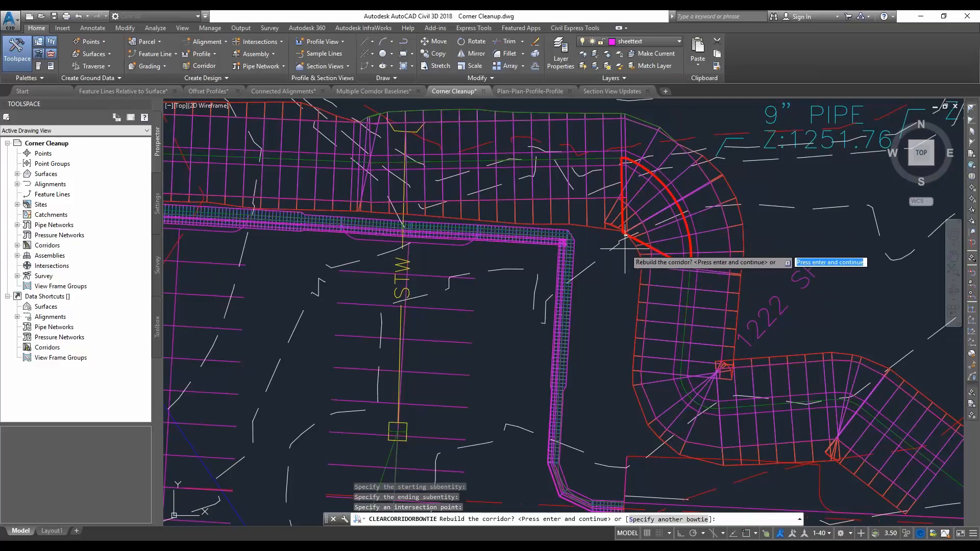
key(Return)
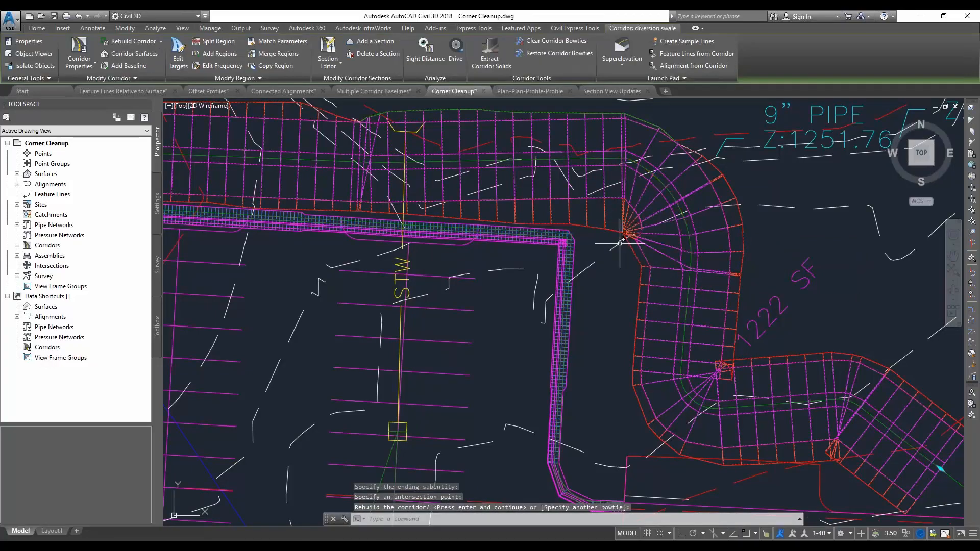
Switch to the southwest isometric view and examine the diversion swale's cleaned-up curve and the retaining wall in 3D
middle_drag(614, 241, 644, 255)
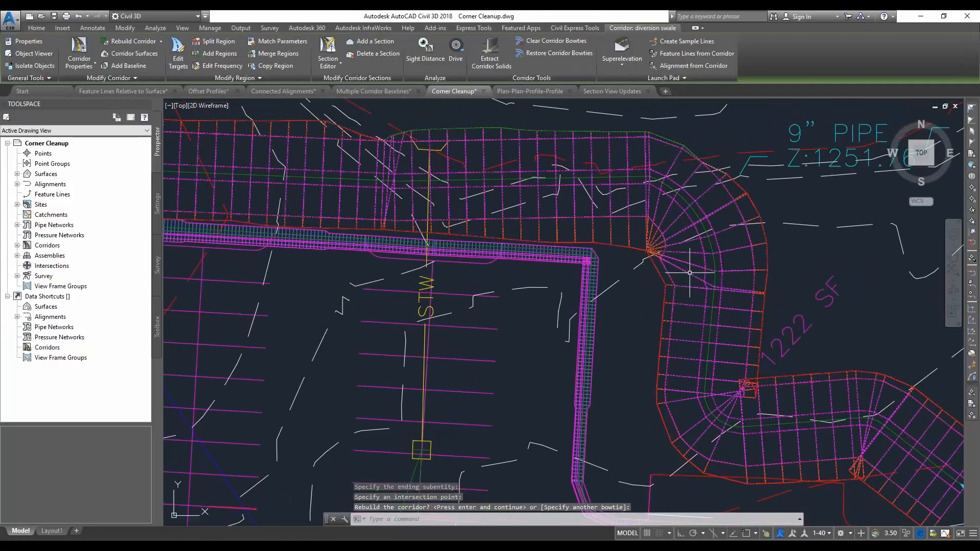
click(911, 164)
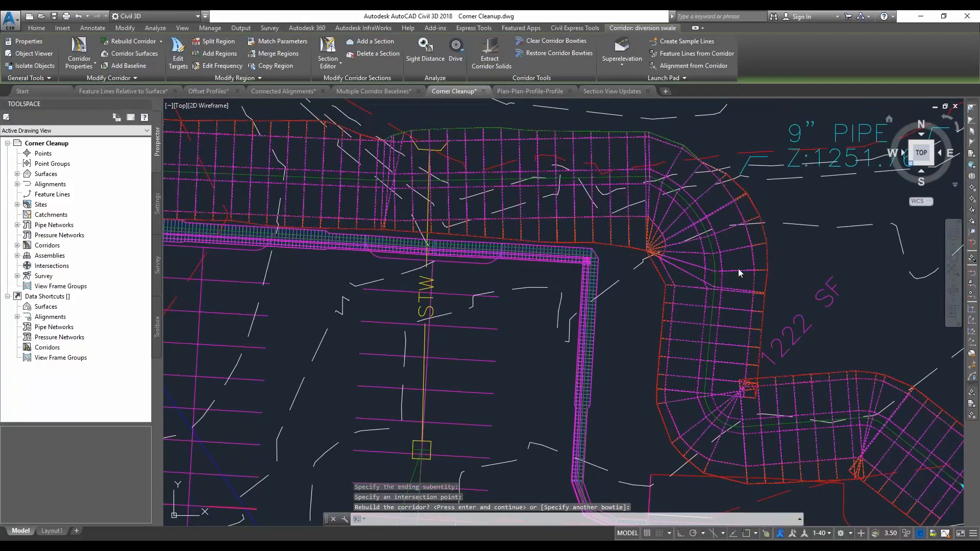
key(Return)
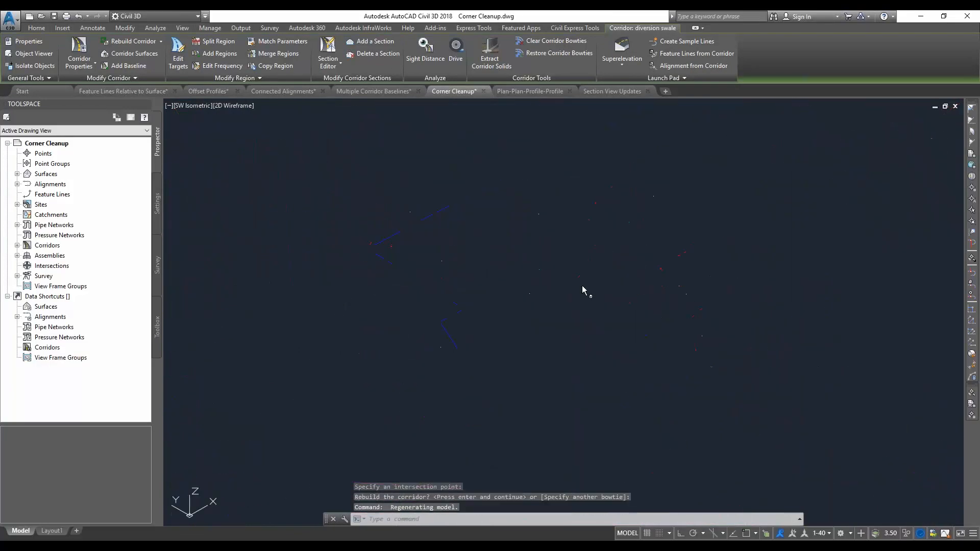
scroll(566, 291, up, 5)
scroll(558, 294, up, 2)
scroll(555, 295, up, 2)
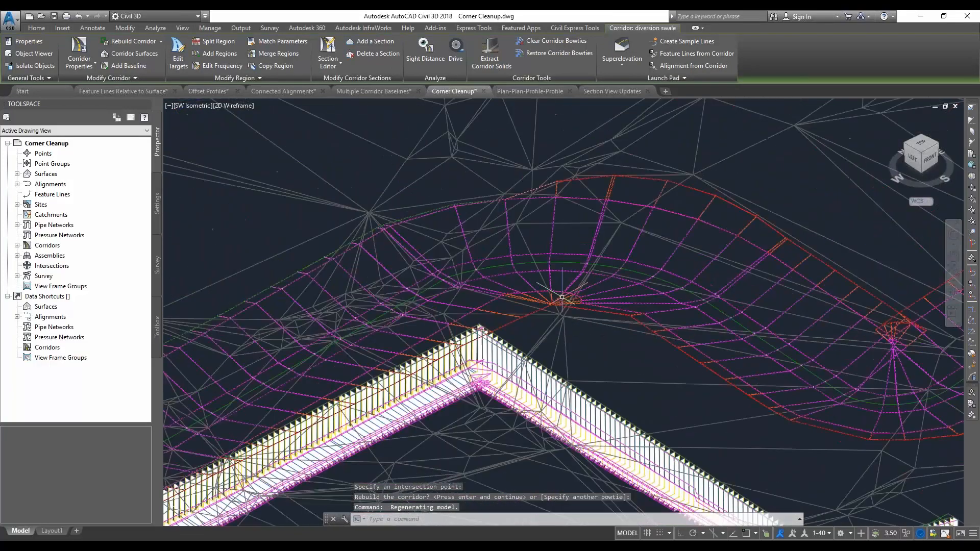
scroll(567, 279, down, 4)
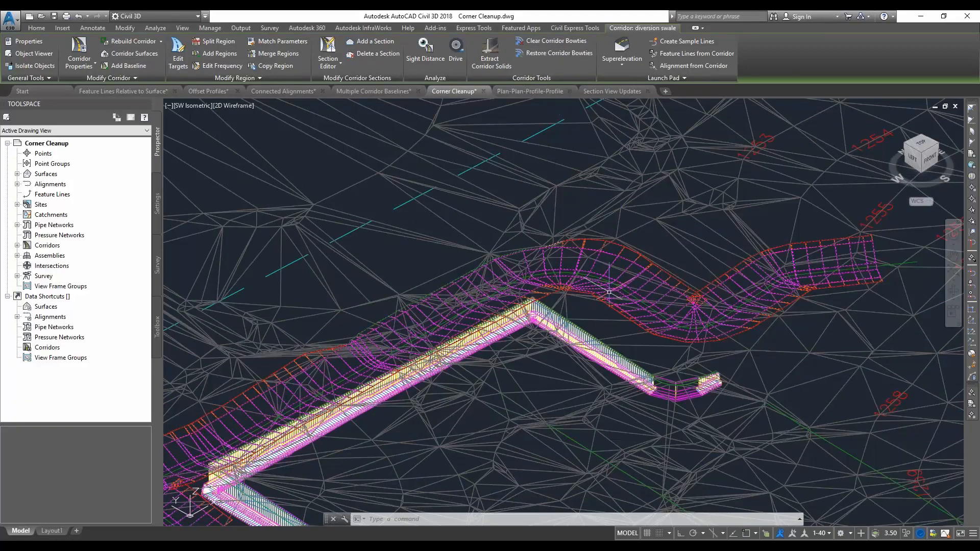
Switch to the PowerPoint slide show and advance to the Section View Drafting Buffer slide
key(alt+Tab)
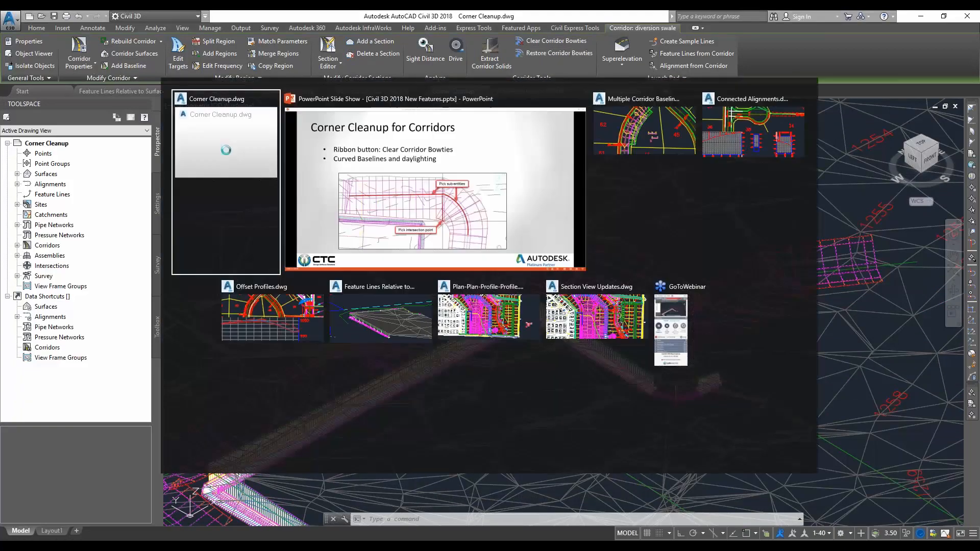
key(Right)
key(Right)
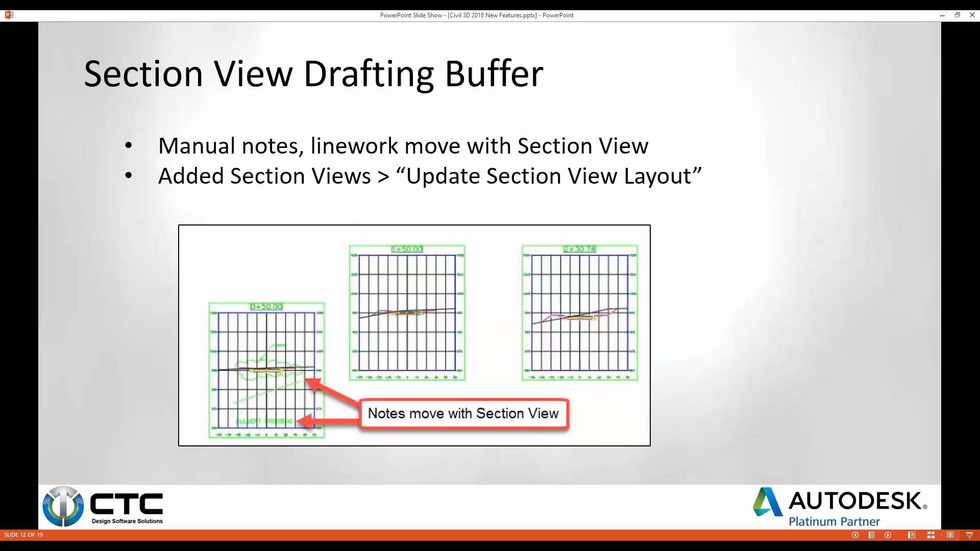
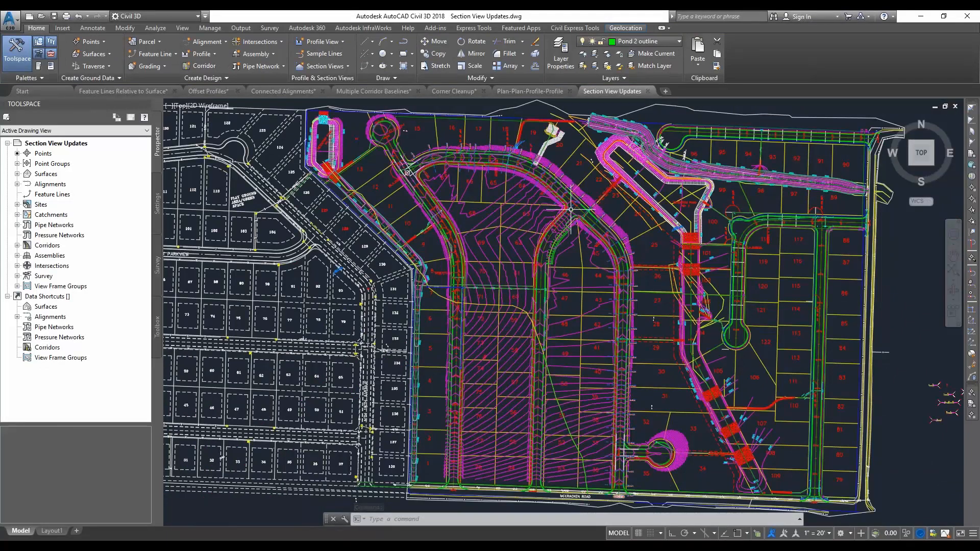
Set up multiple section views for ROAD C with SL Collection - 1 and production placement, accepting the Basic group plot style's array settings with drafting buffer spacing
middle_drag(458, 149, 523, 271)
middle_drag(452, 187, 465, 196)
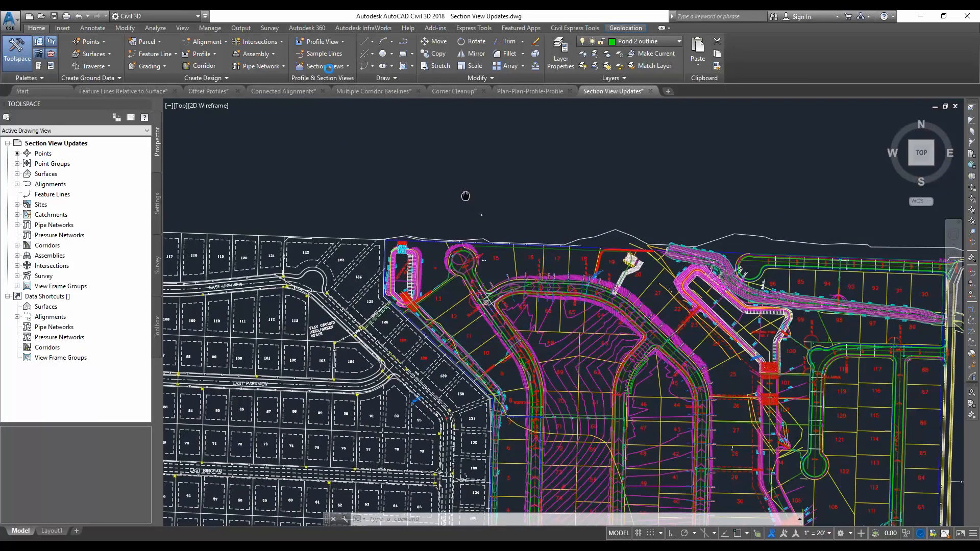
click(329, 66)
click(328, 84)
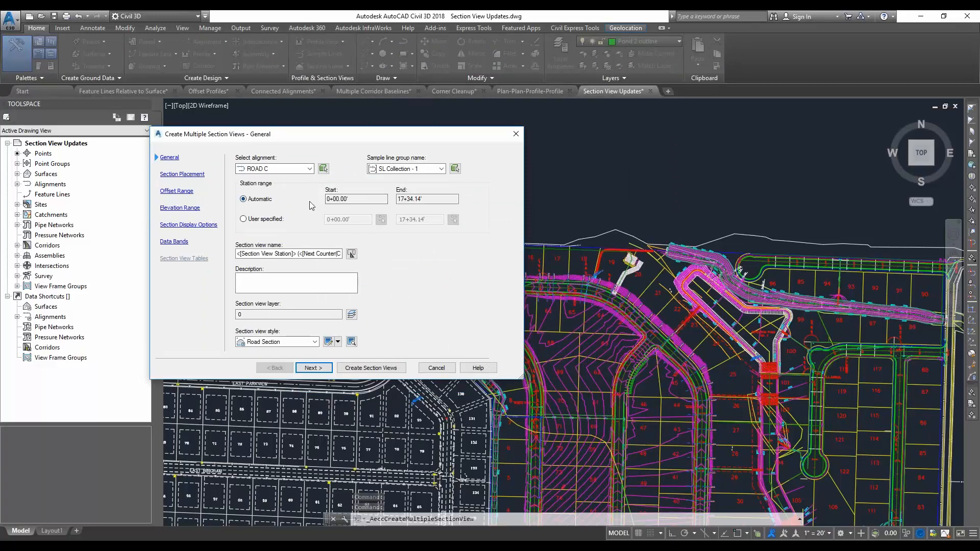
click(323, 368)
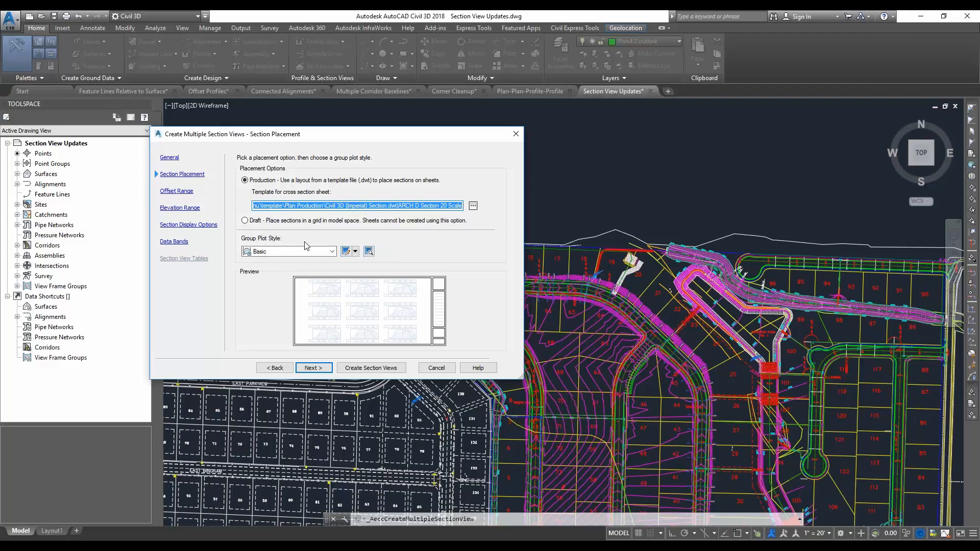
click(346, 251)
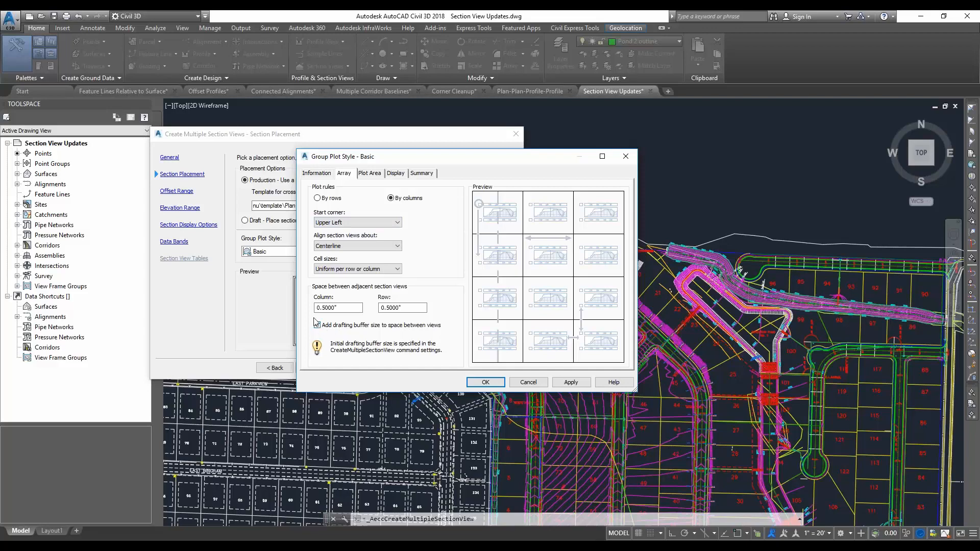
click(485, 383)
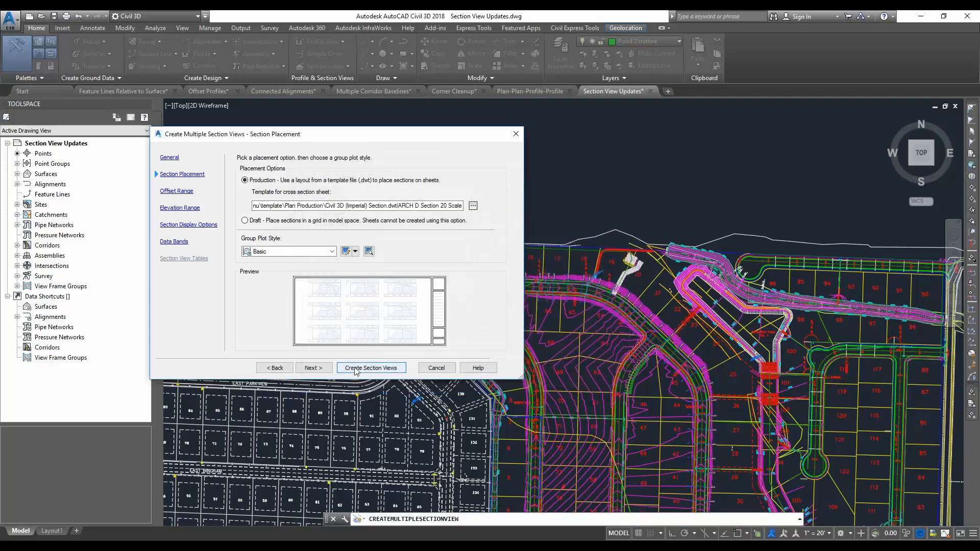
Create the ROAD C section view sheets with their origin in the empty area north of the site plan
click(313, 368)
click(357, 368)
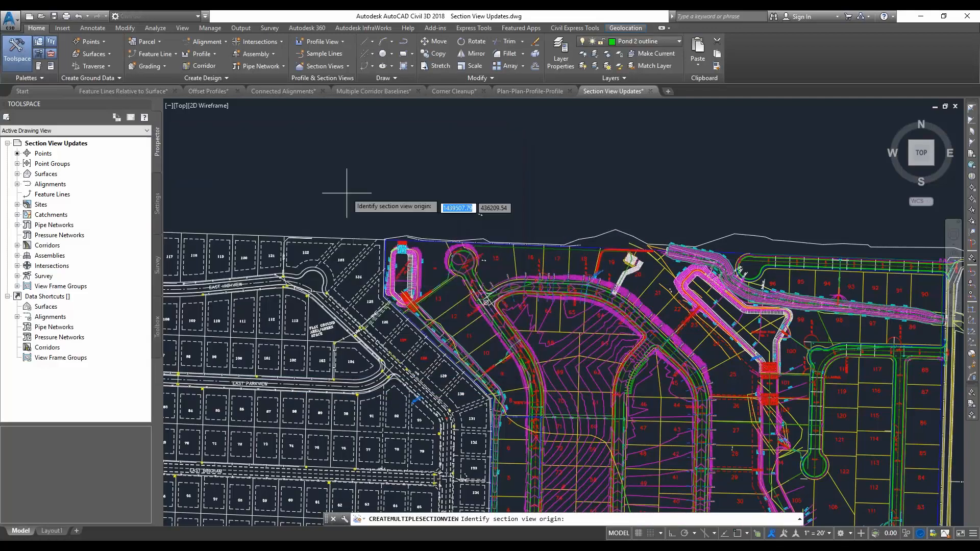
scroll(373, 194, down, 2)
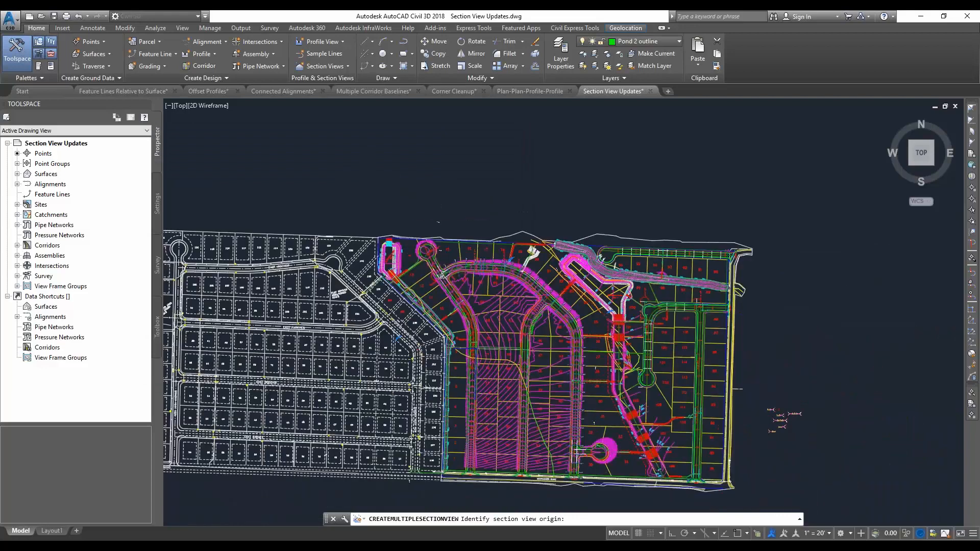
click(360, 178)
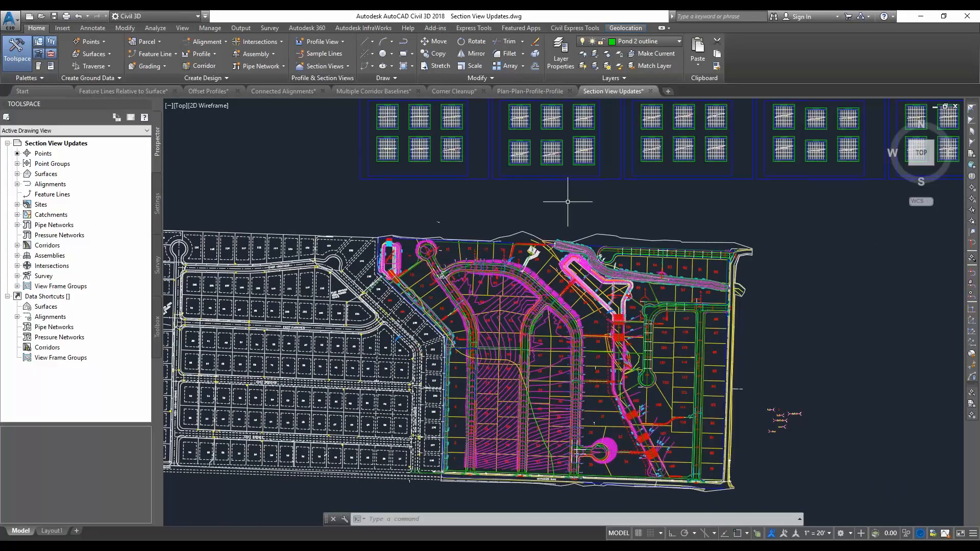
middle_drag(564, 201, 575, 259)
scroll(406, 193, up, 2)
middle_drag(407, 210, 560, 289)
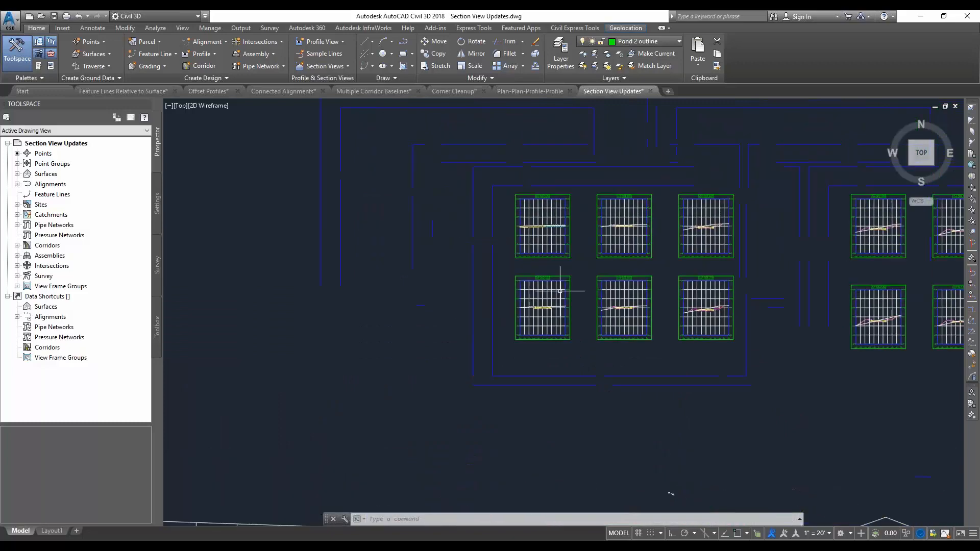
Move the loose green revision cloud, leader and CULVERT CROSSING text onto the section view at station 0+50.00
scroll(581, 297, down, 3)
click(357, 255)
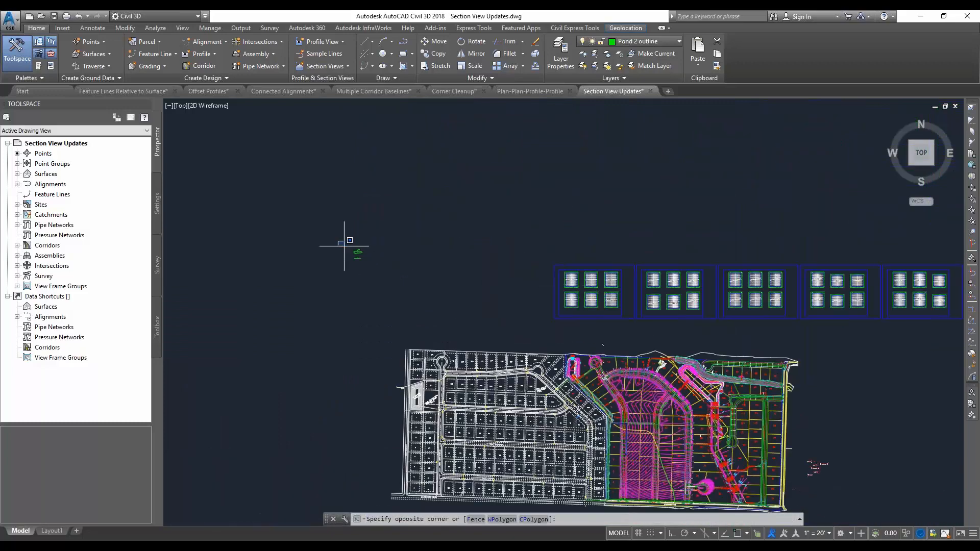
click(449, 267)
text(m)
key(Return)
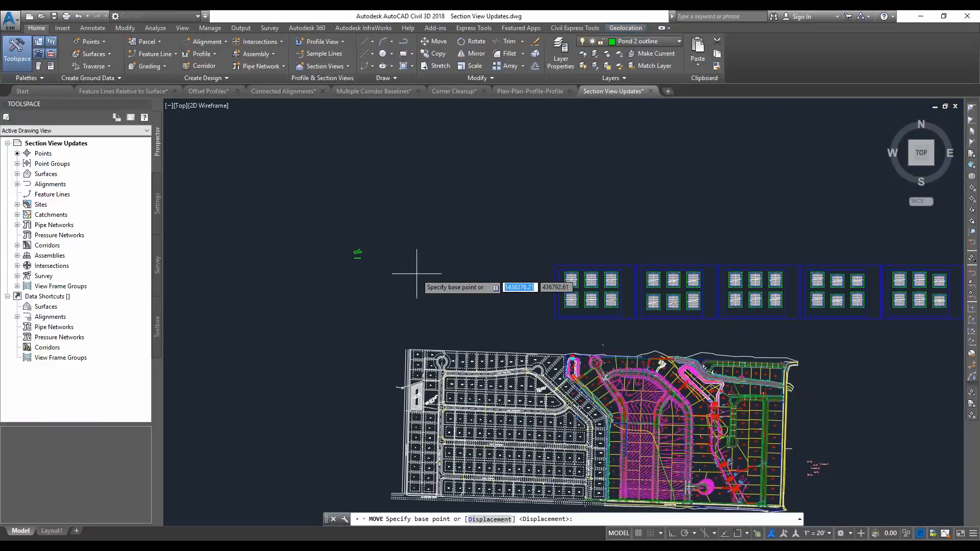
click(358, 255)
scroll(646, 313, up, 4)
scroll(597, 311, up, 4)
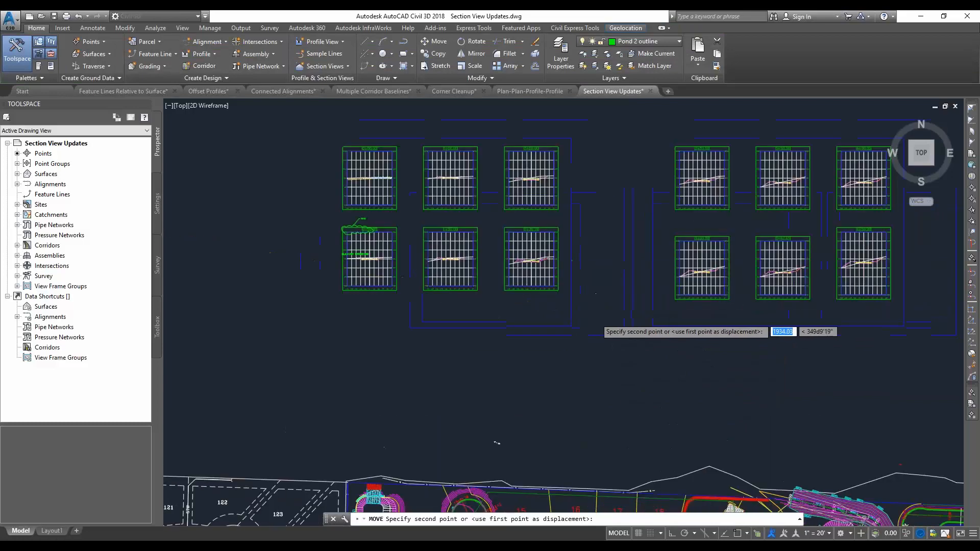
middle_drag(604, 344, 713, 364)
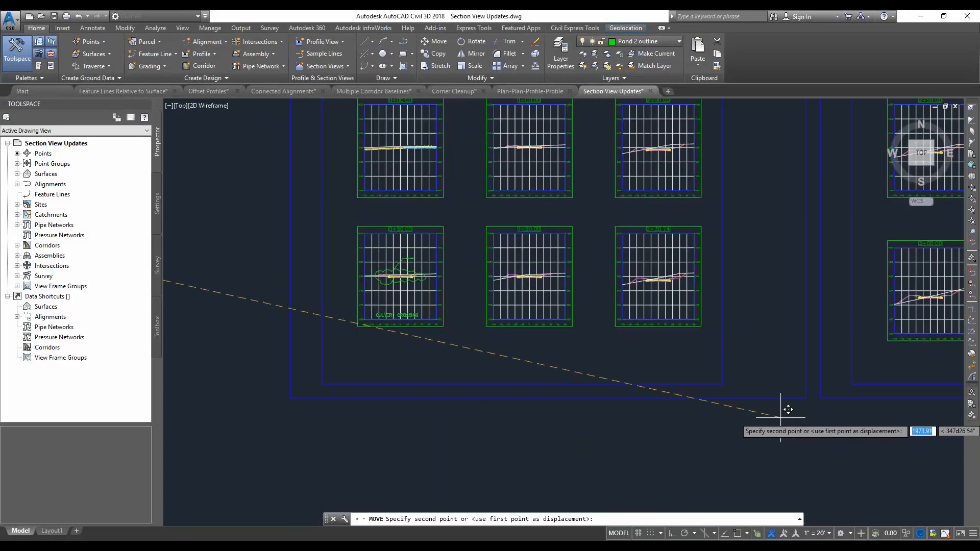
click(777, 413)
Open the object properties and check the object types of the REVISE leader and the revision cloud in the 0+50.00 section view
scroll(443, 285, up, 2)
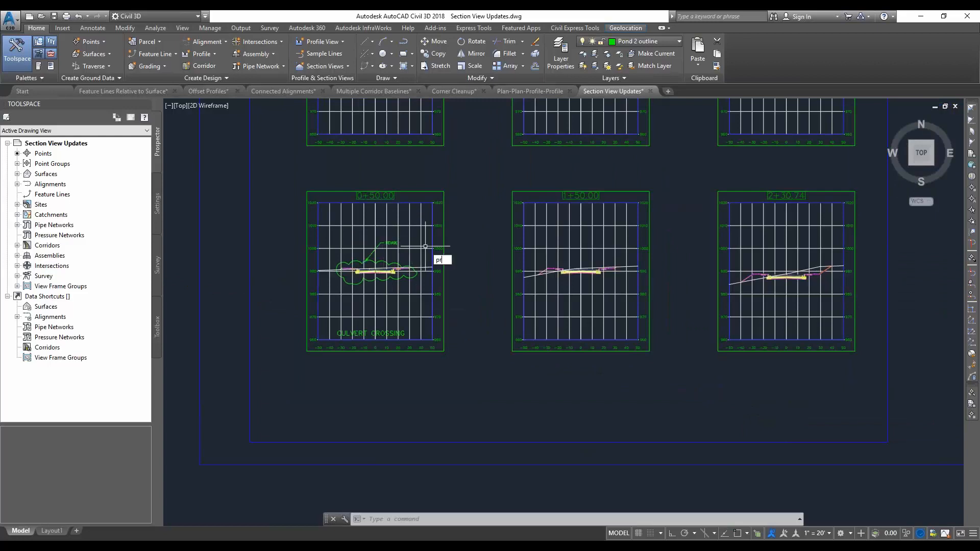
key(Return)
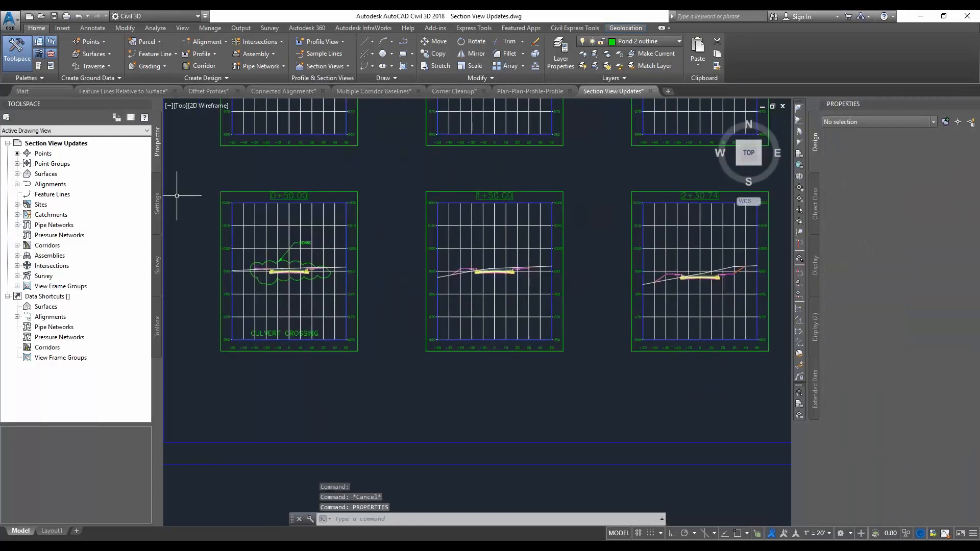
click(301, 236)
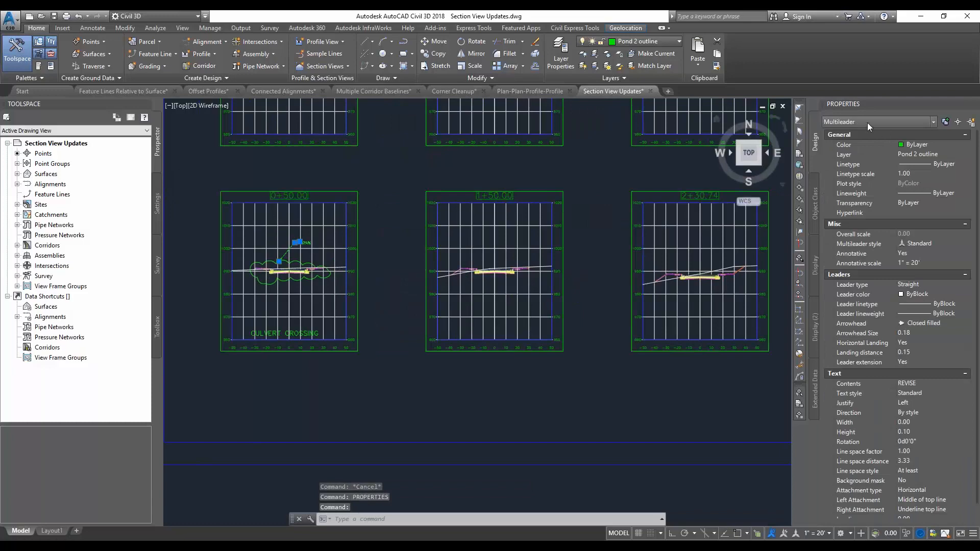
key(Escape)
click(308, 261)
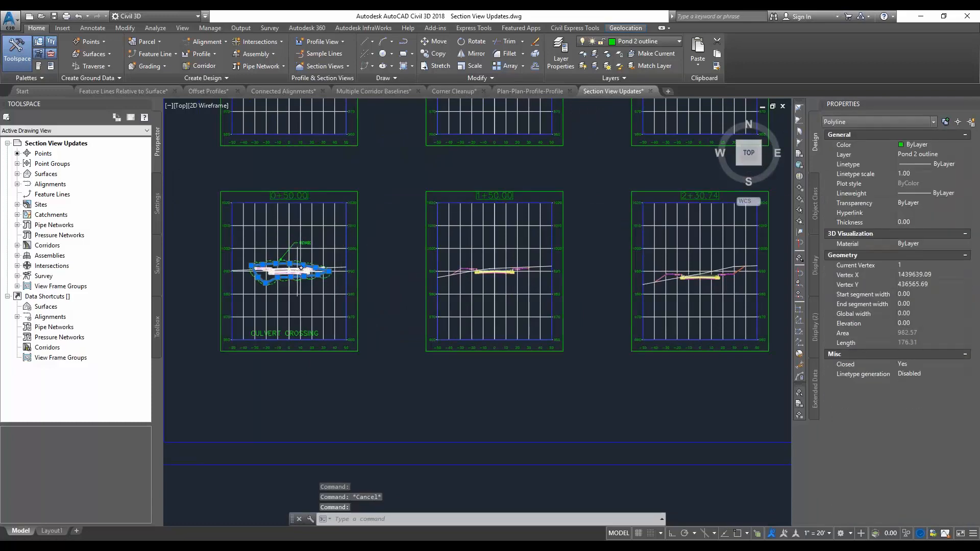
key(Escape)
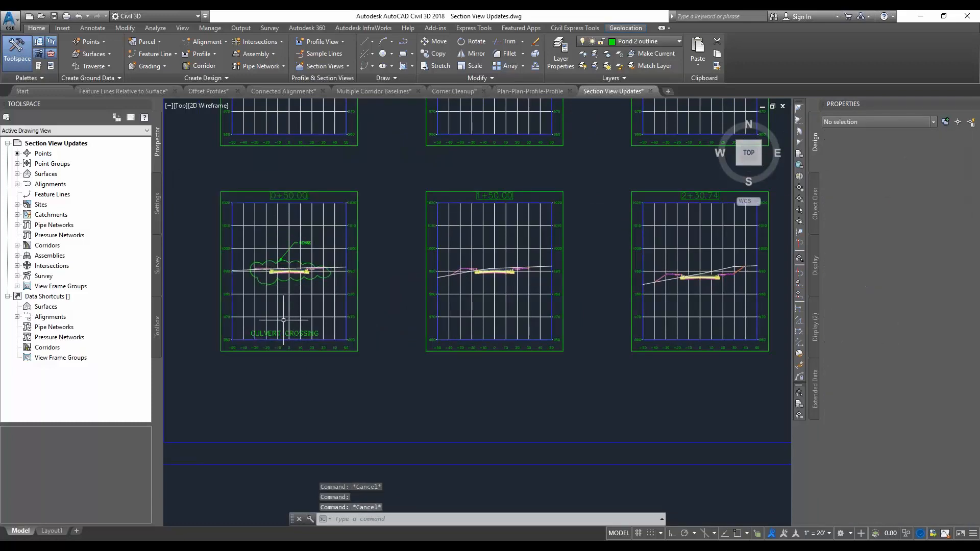
Move the 0+50.00 section view with its markup diagonally downward on the sheet, and return it near its original place
middle_drag(328, 321, 346, 318)
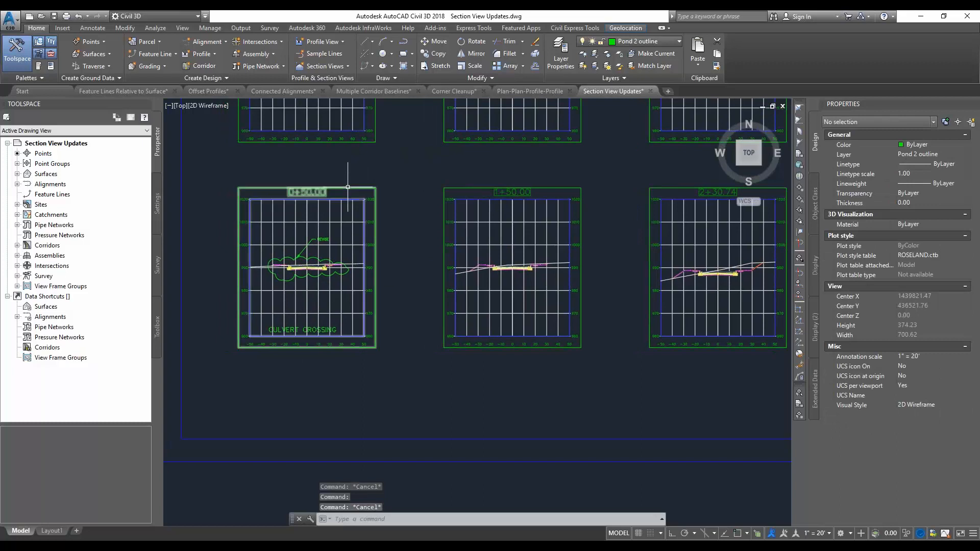
click(347, 187)
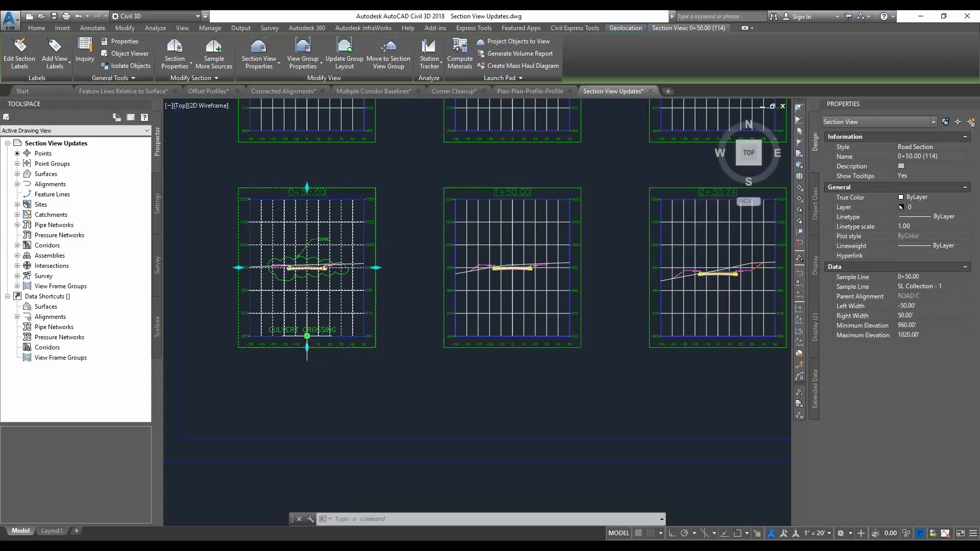
click(307, 336)
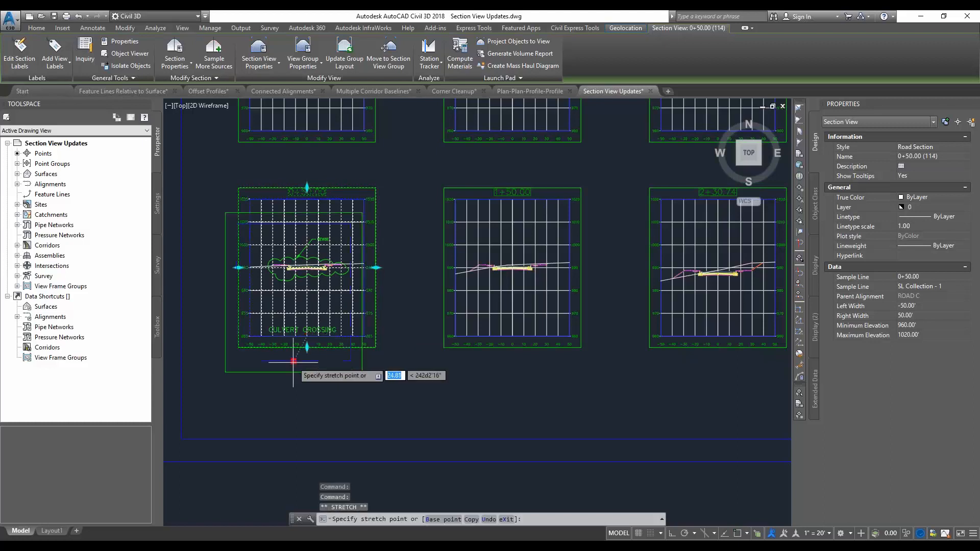
click(355, 411)
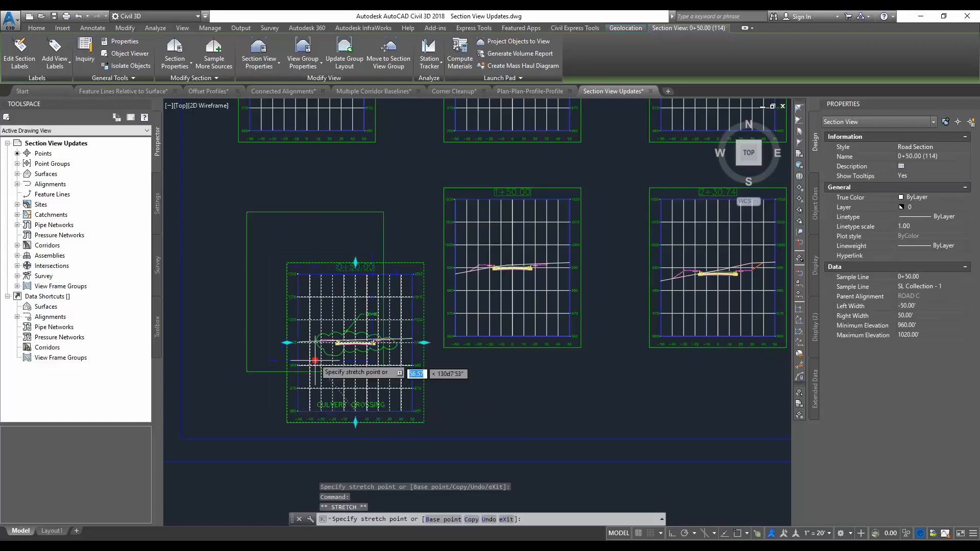
key(Escape)
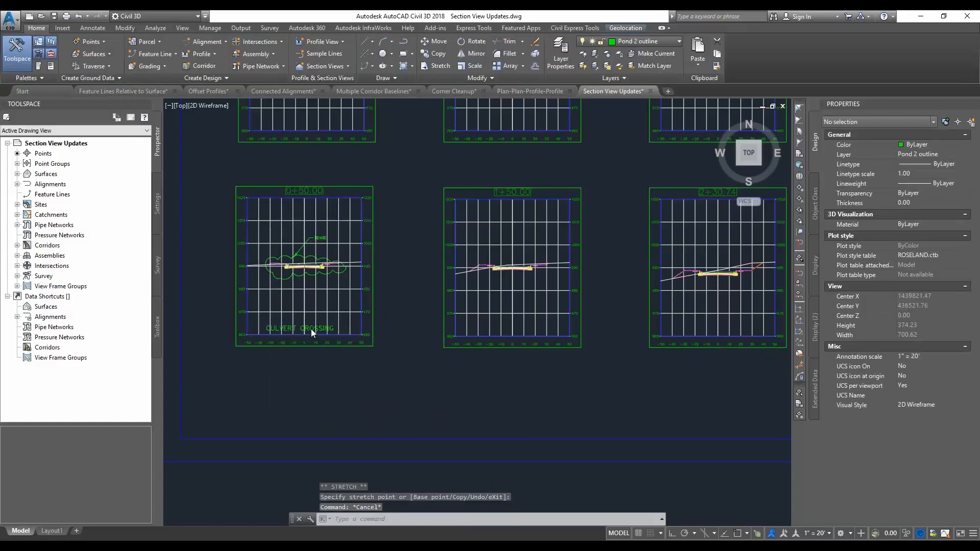
Move the CULVERT CROSSING text just below the 0+50.00 section view, outside its drafting buffer
click(311, 328)
click(267, 330)
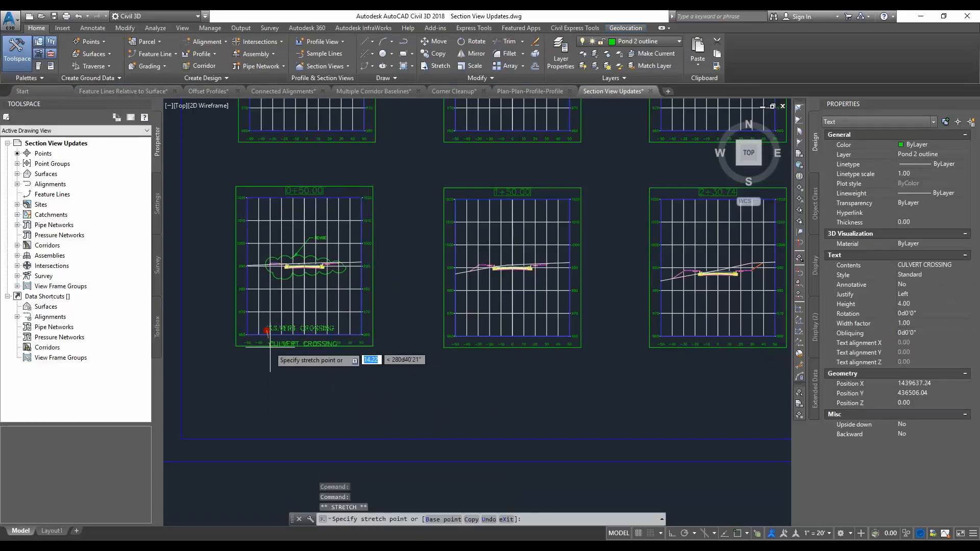
key(Escape)
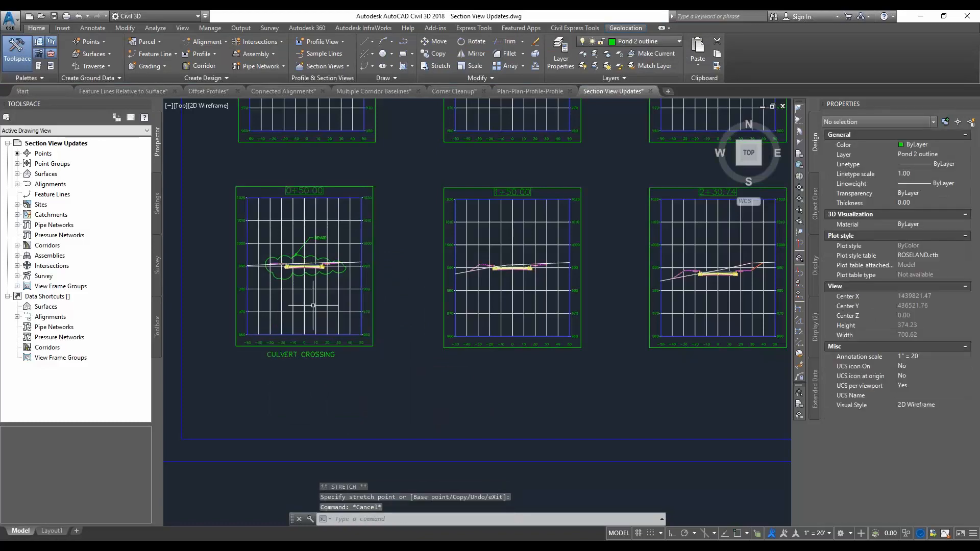
Shift the 0+50.00 section view slightly to the right and extend its drafting buffer downward around the CULVERT CROSSING text
click(306, 304)
click(304, 335)
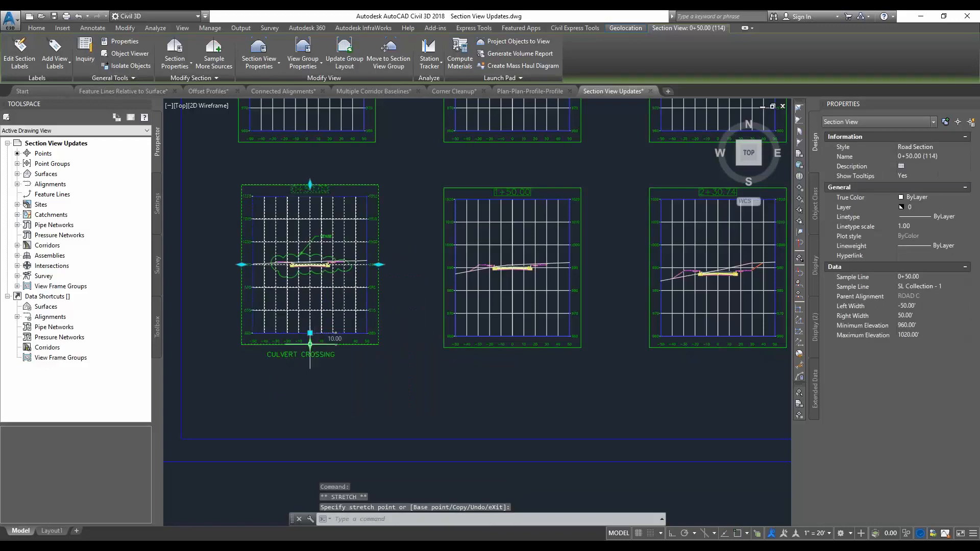
click(308, 364)
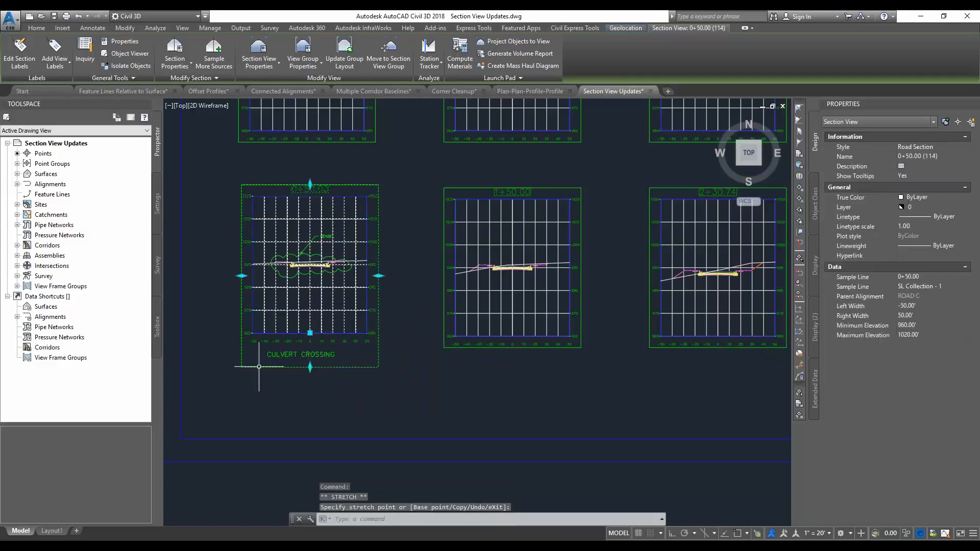
key(Escape)
Move the CULVERT CROSSING text slightly to the right within the extended drafting buffer
click(296, 354)
click(267, 356)
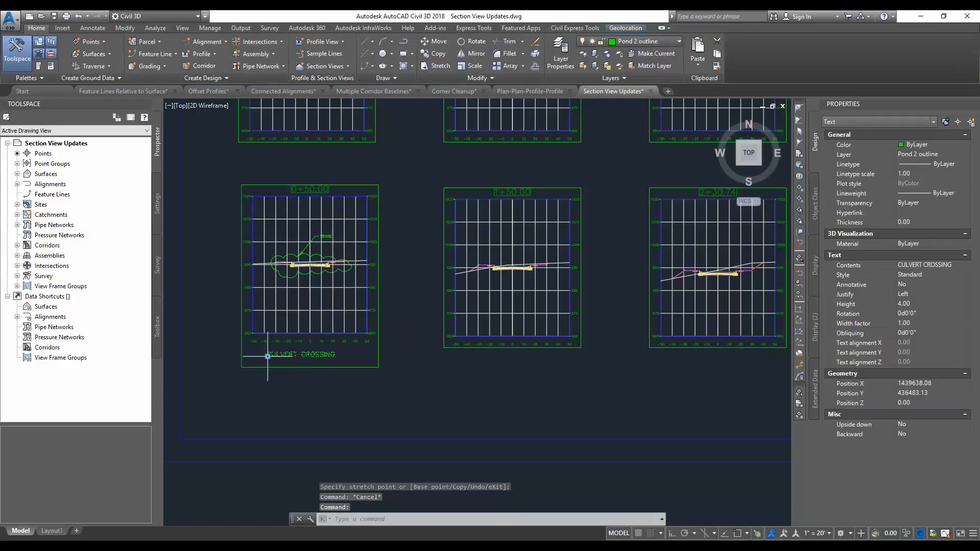
key(Escape)
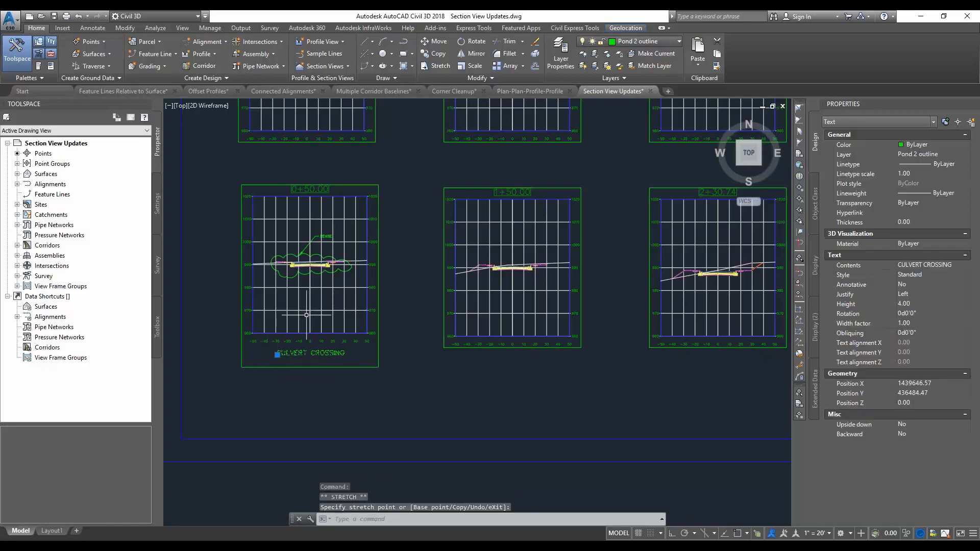
key(Escape)
Move the 0+50.00 section view with its buffer contents away from its grid position and back in line with the neighbouring views
click(311, 302)
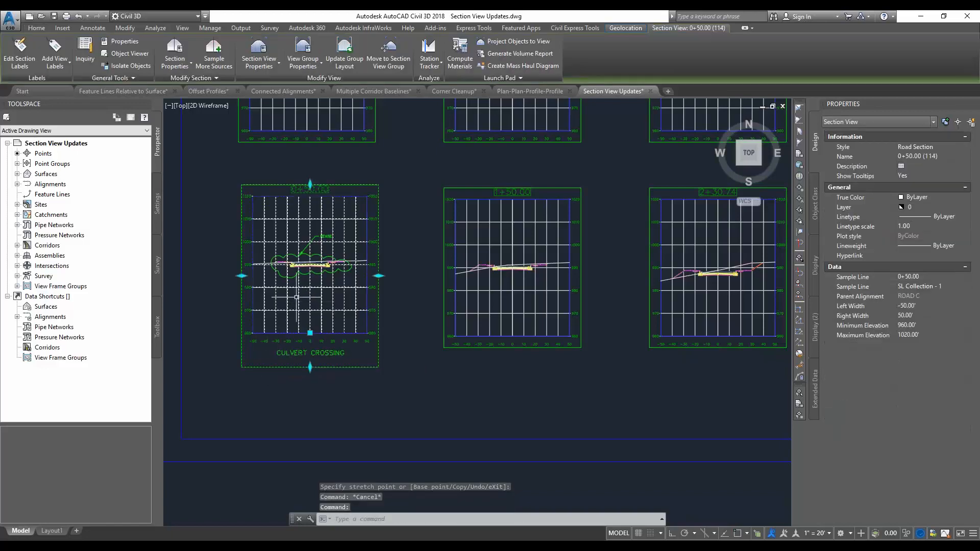
click(310, 333)
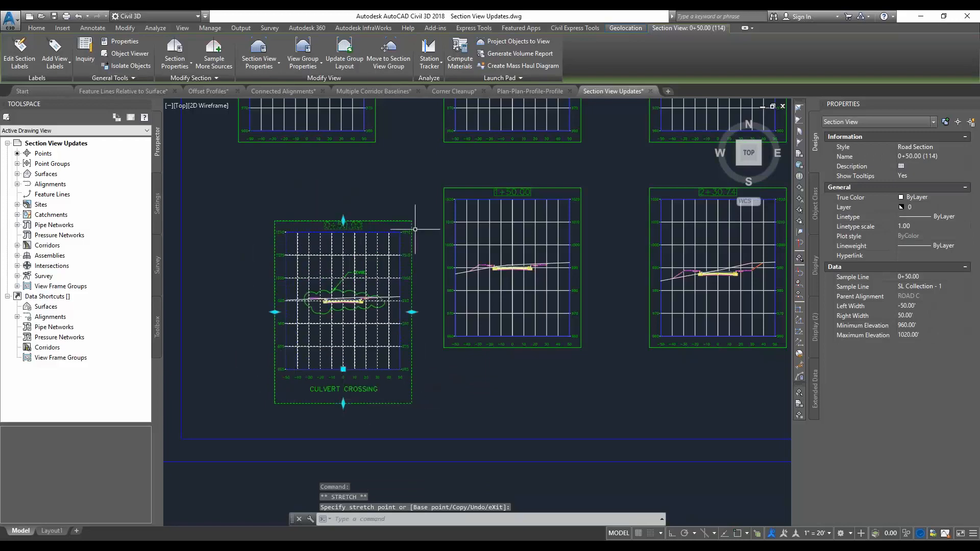
click(343, 369)
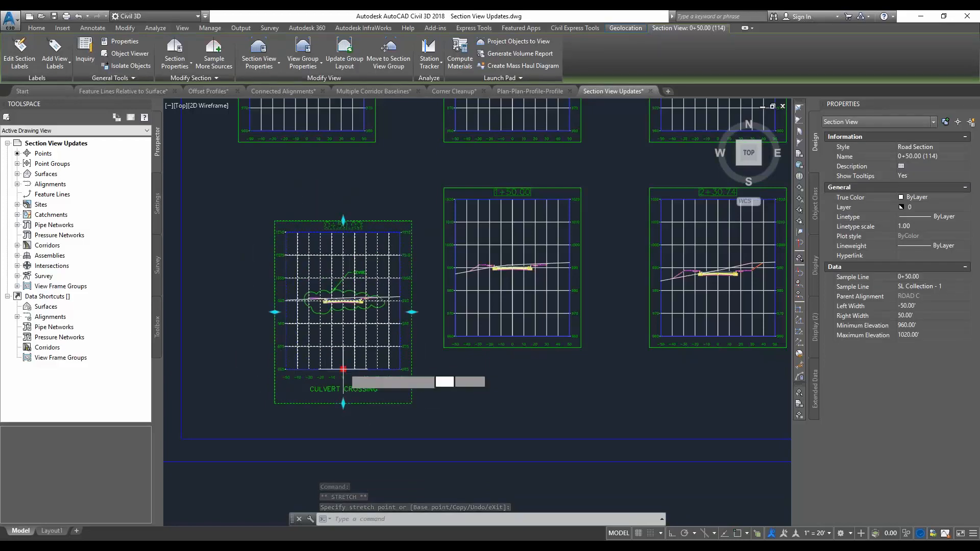
click(319, 334)
key(Escape)
Examine the section view sheets and the ROAD C corridor in plan, where the sample lines cross the road
scroll(325, 314, down, 2)
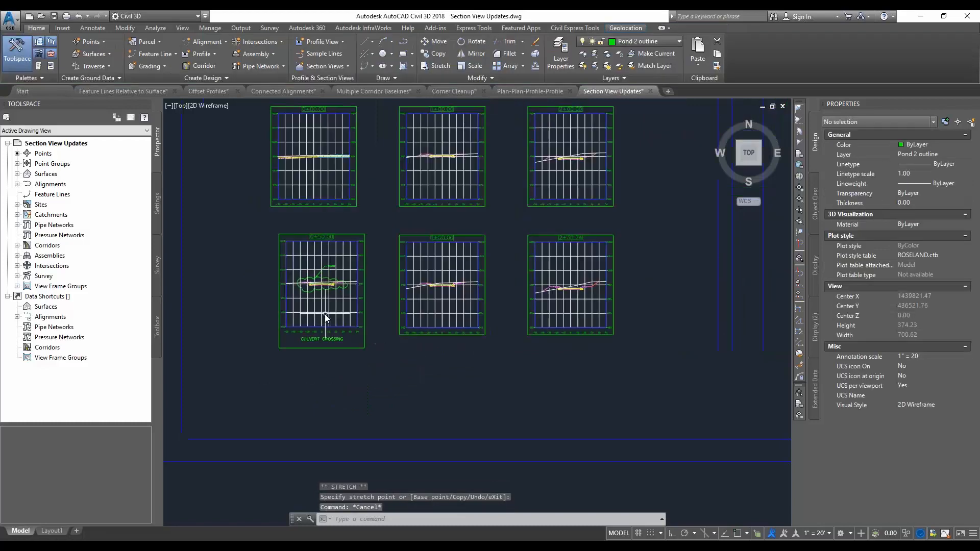
middle_drag(467, 355, 402, 339)
click(400, 340)
click(376, 337)
scroll(373, 334, down, 2)
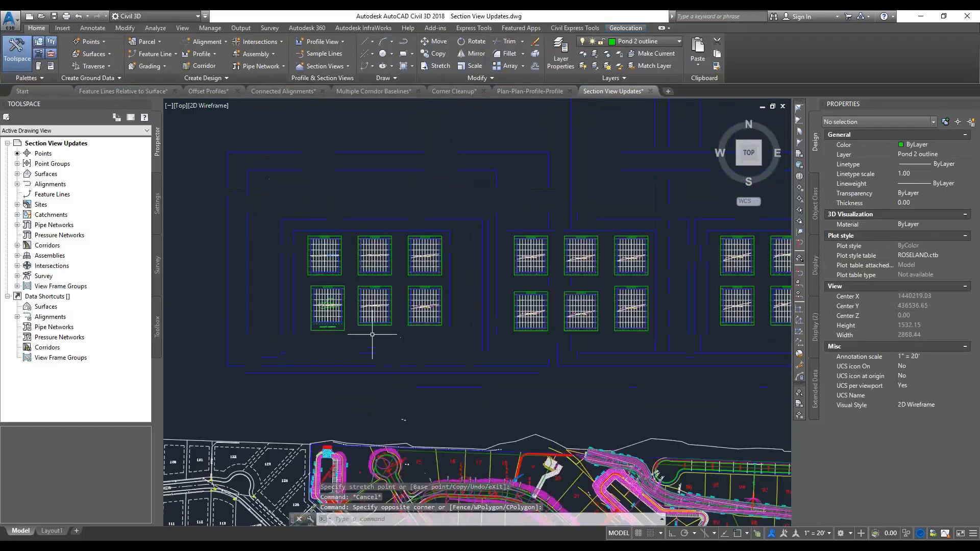
middle_drag(409, 379, 400, 352)
scroll(409, 398, up, 2)
scroll(449, 423, up, 2)
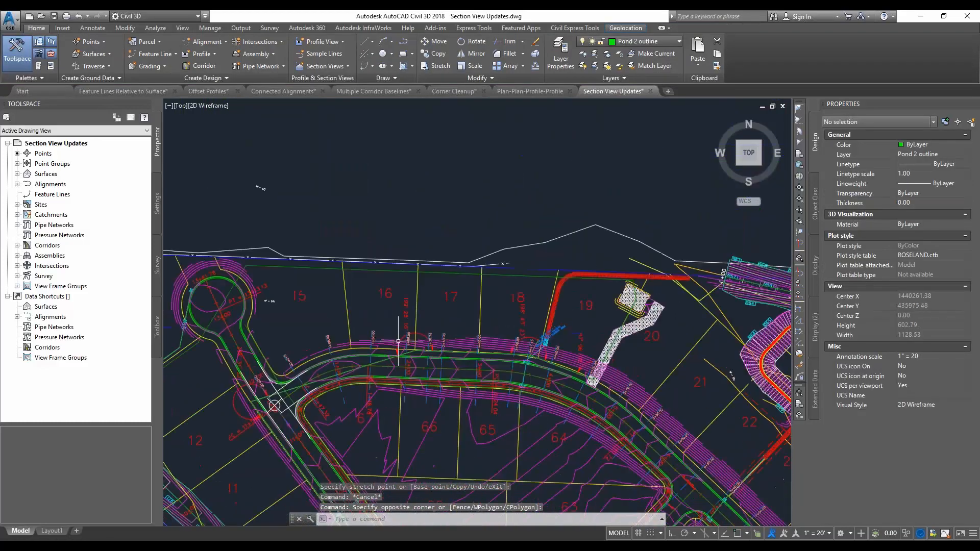
scroll(464, 321, down, 3)
middle_drag(430, 236, 414, 255)
scroll(421, 231, up, 2)
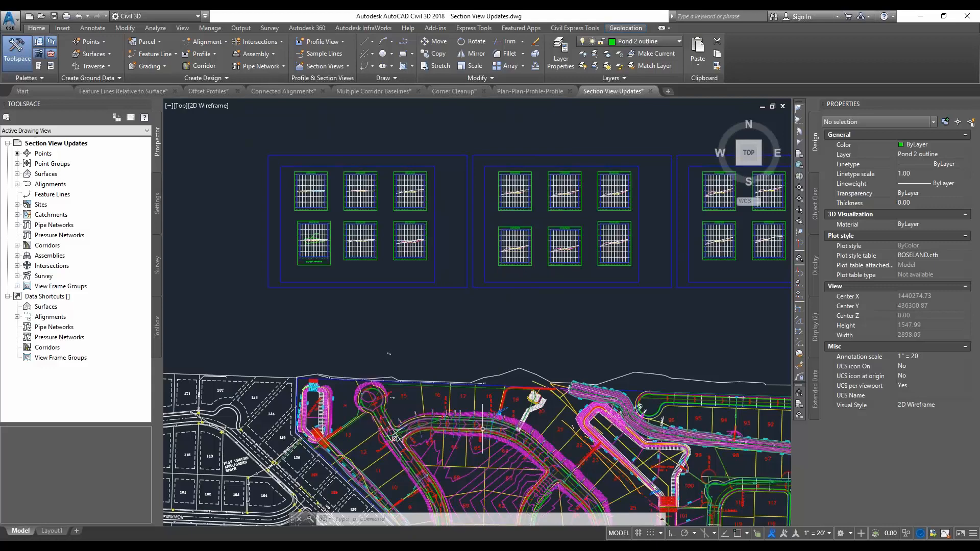
Add a sample line to ROAD C at station 3+25.13 with left and right swath widths of 50.00'
click(324, 54)
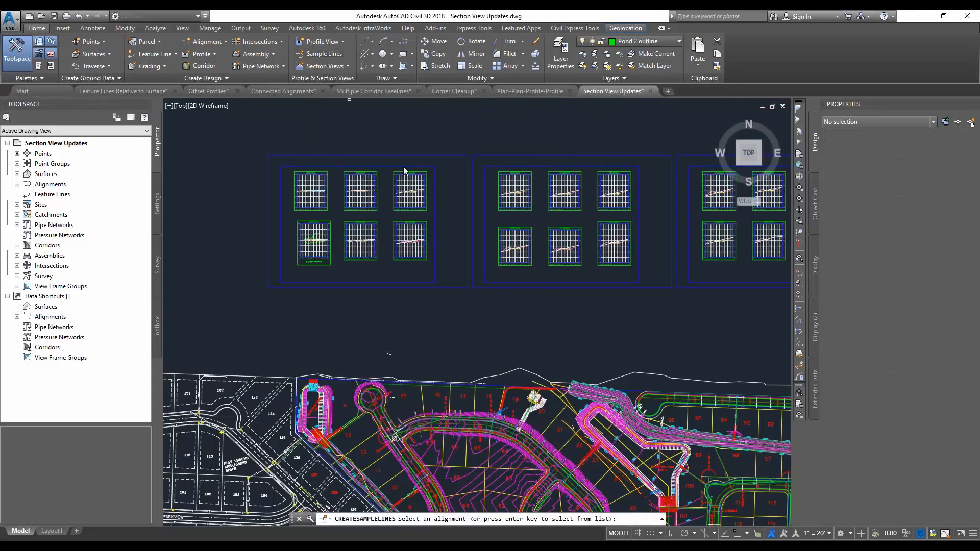
scroll(486, 421, up, 4)
click(485, 420)
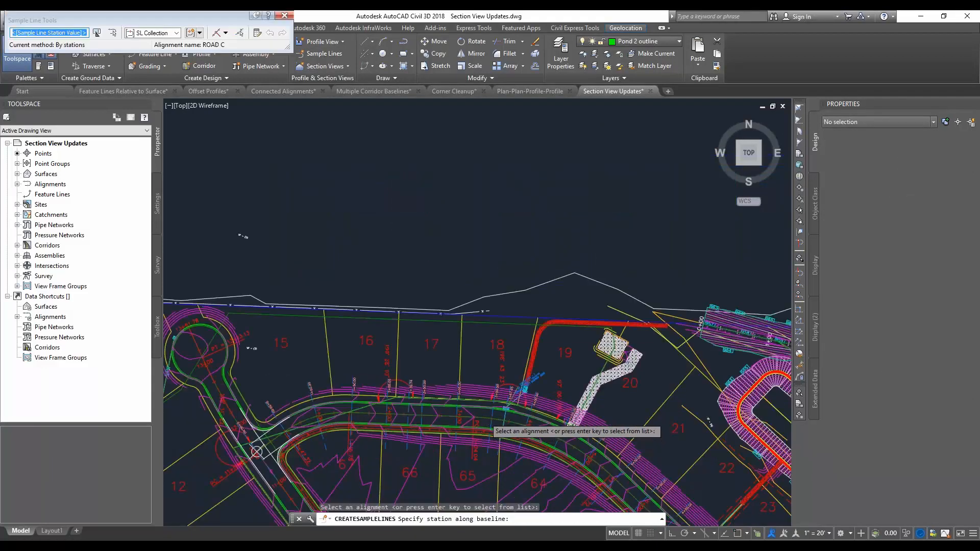
click(474, 398)
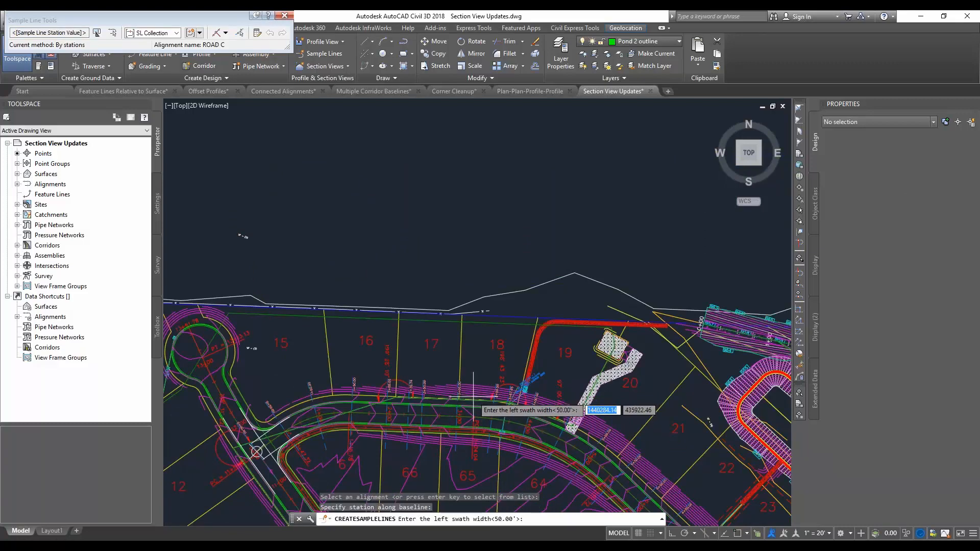
key(Return)
key(Return)
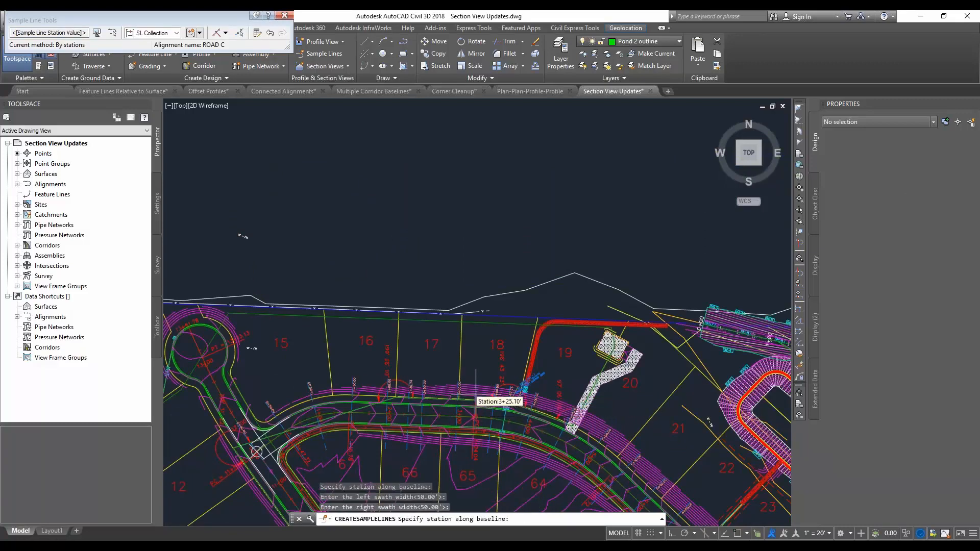
key(Return)
scroll(476, 403, up, 8)
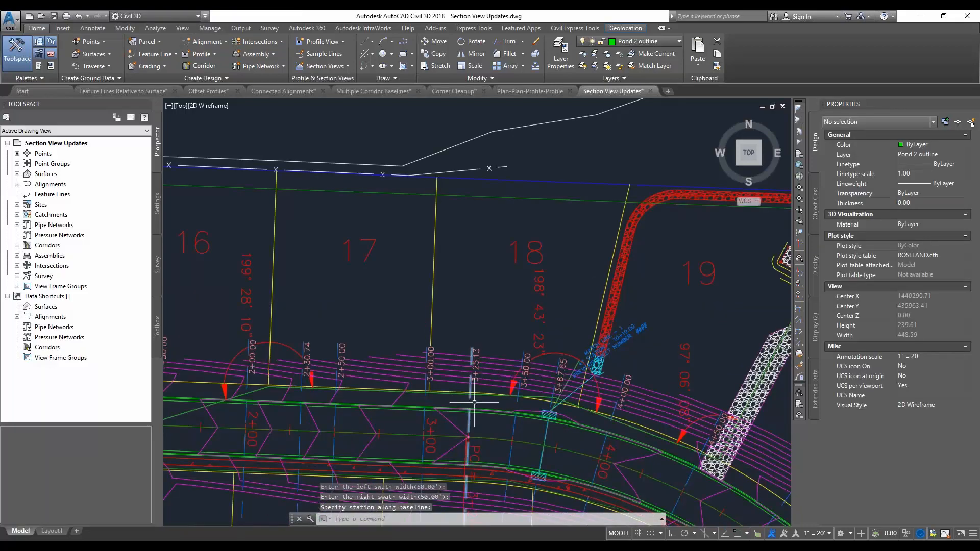
scroll(474, 403, down, 2)
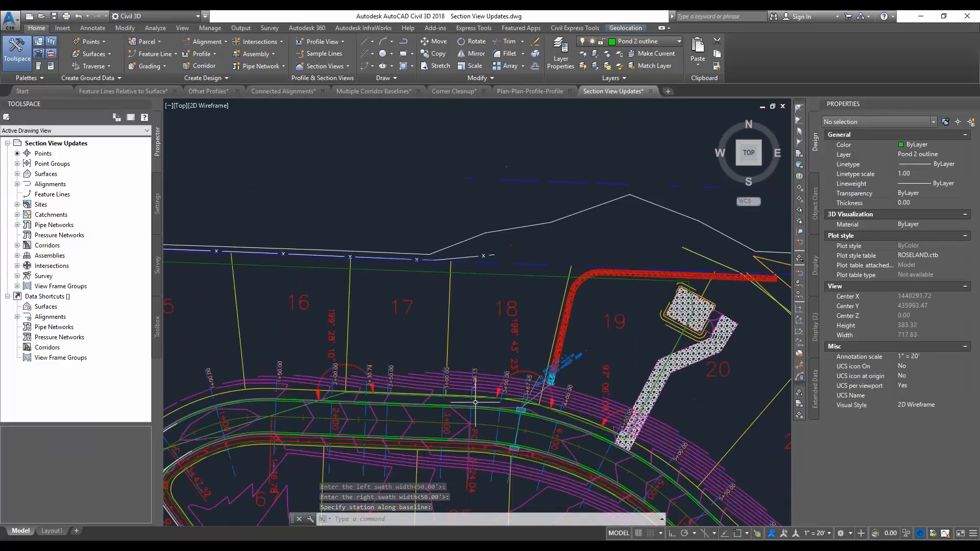
Create a single section view for ROAD C sample line 3+25.13 and place it in the empty space below the section sheets
click(332, 66)
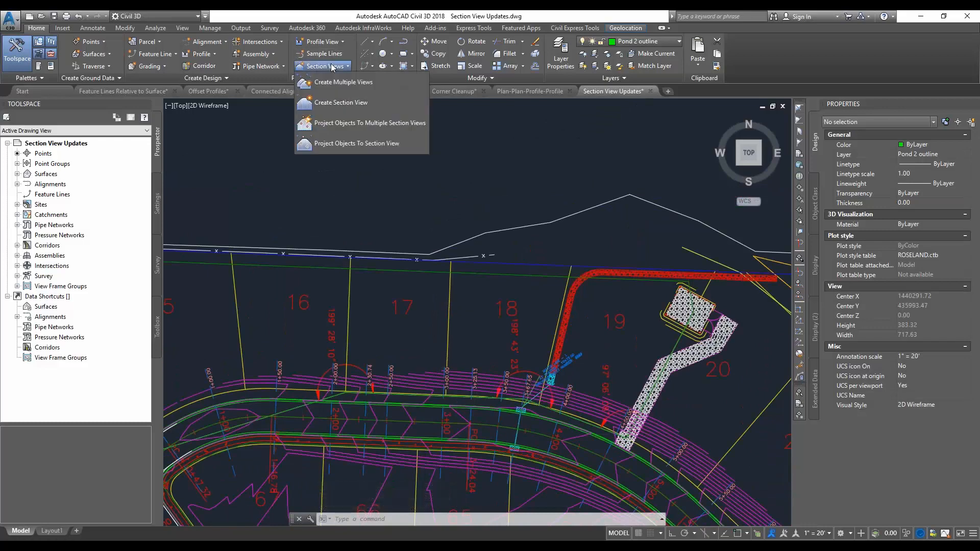
click(354, 104)
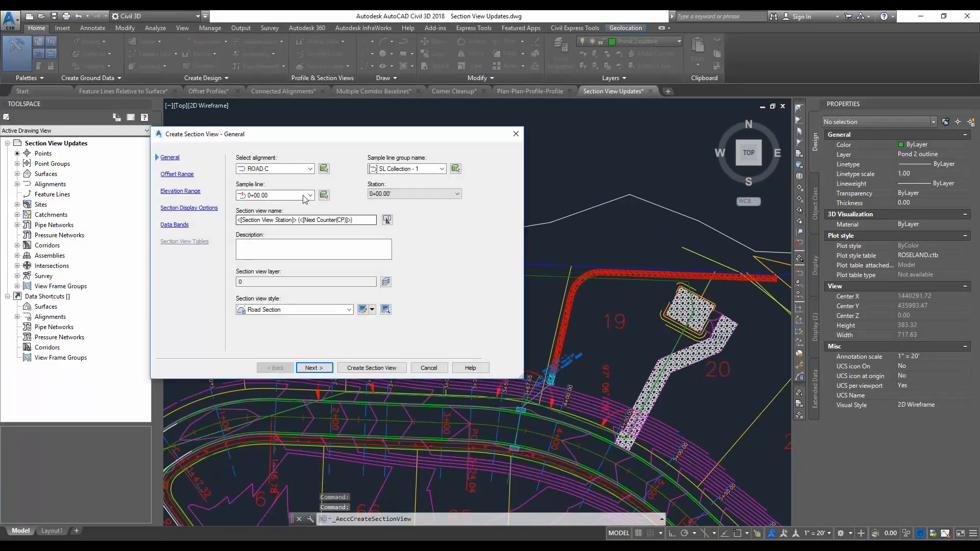
click(306, 197)
click(269, 270)
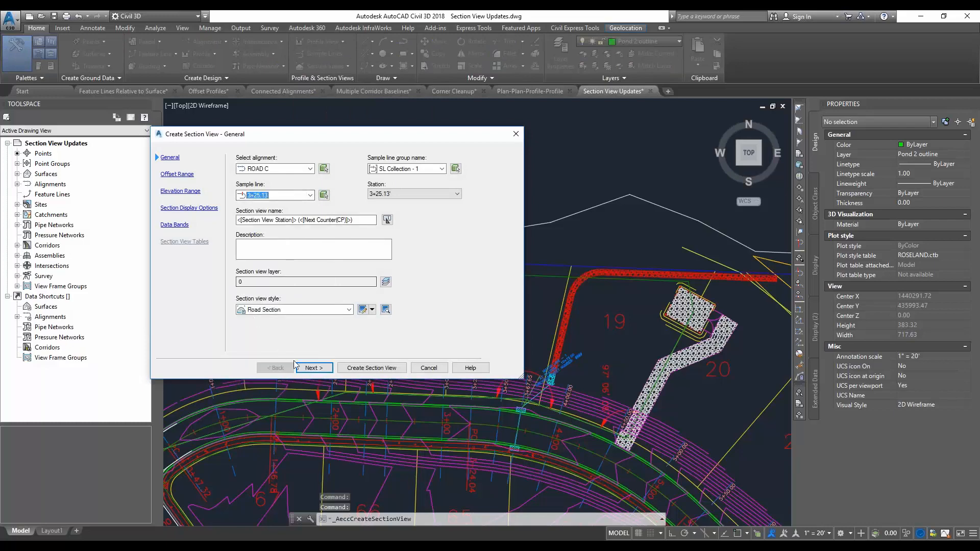
click(372, 367)
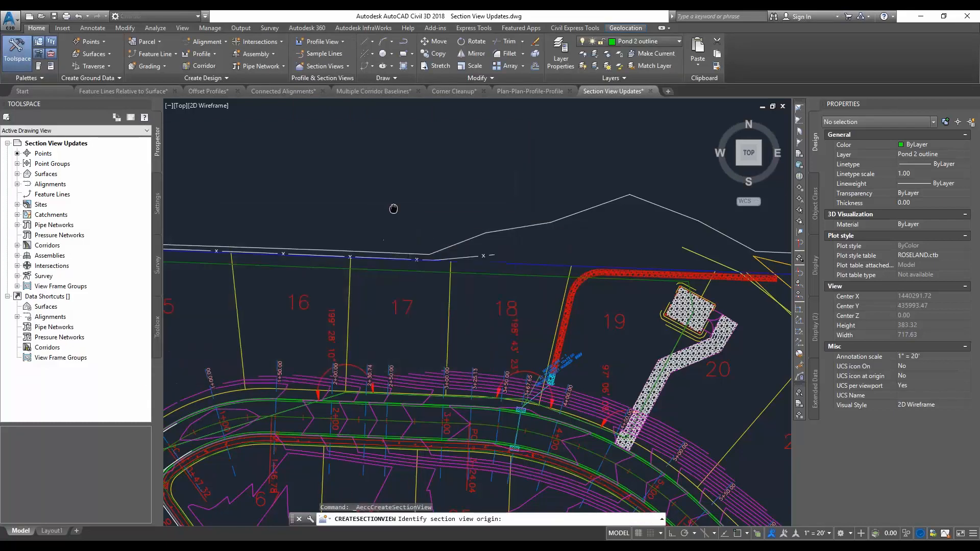
scroll(418, 284, down, 4)
click(429, 245)
scroll(482, 235, up, 2)
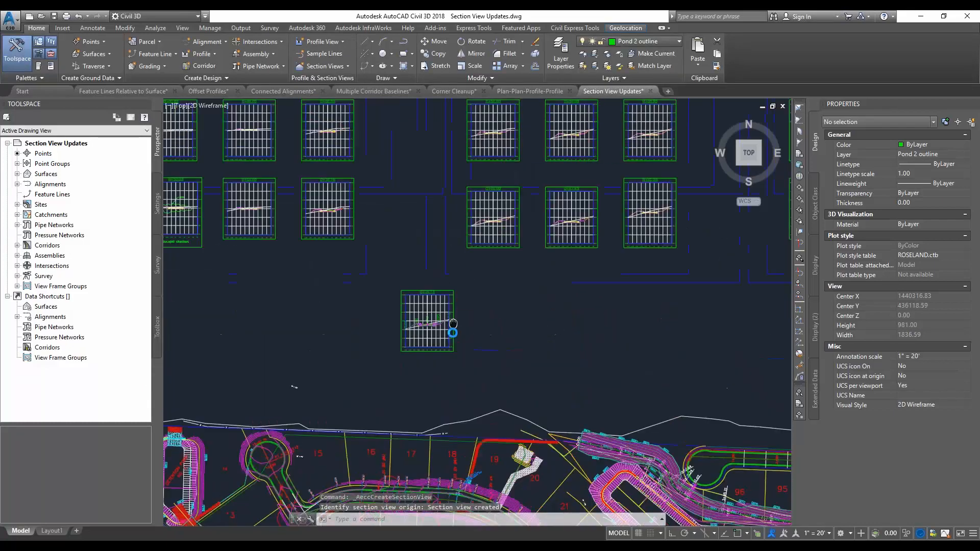
Draw an open four-point polyline as freehand markup beneath the road section inside the 3+50.00 section view
scroll(506, 188, up, 3)
scroll(547, 197, down, 2)
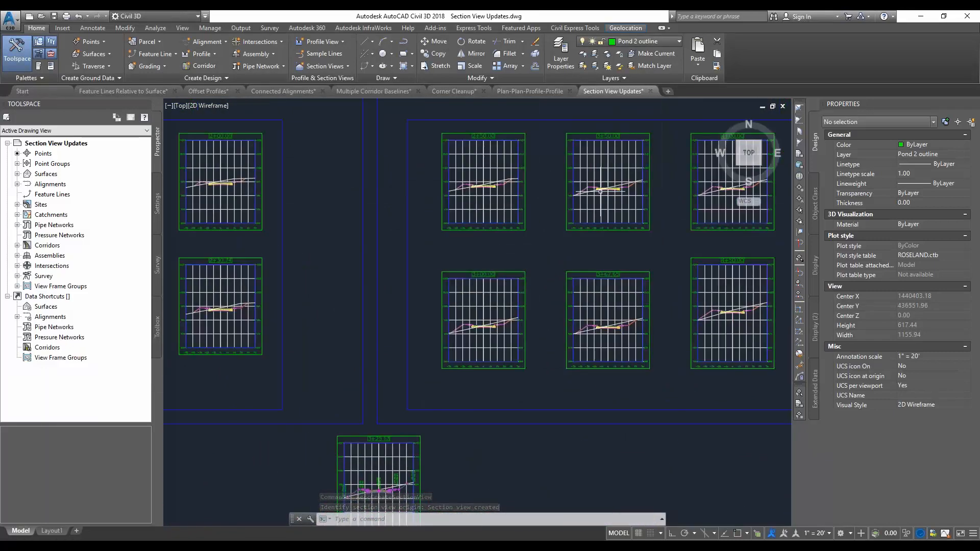
middle_drag(621, 207, 599, 220)
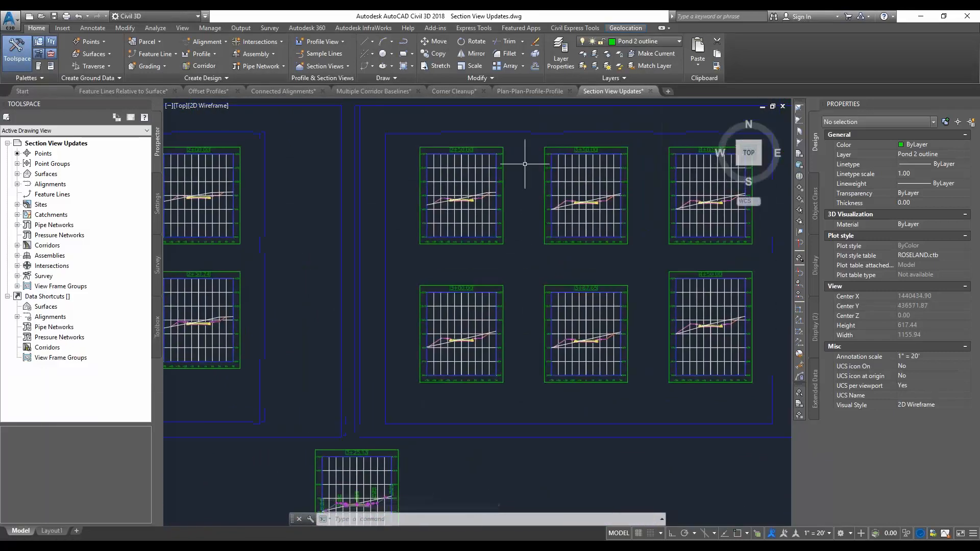
click(403, 42)
scroll(576, 210, up, 2)
click(557, 210)
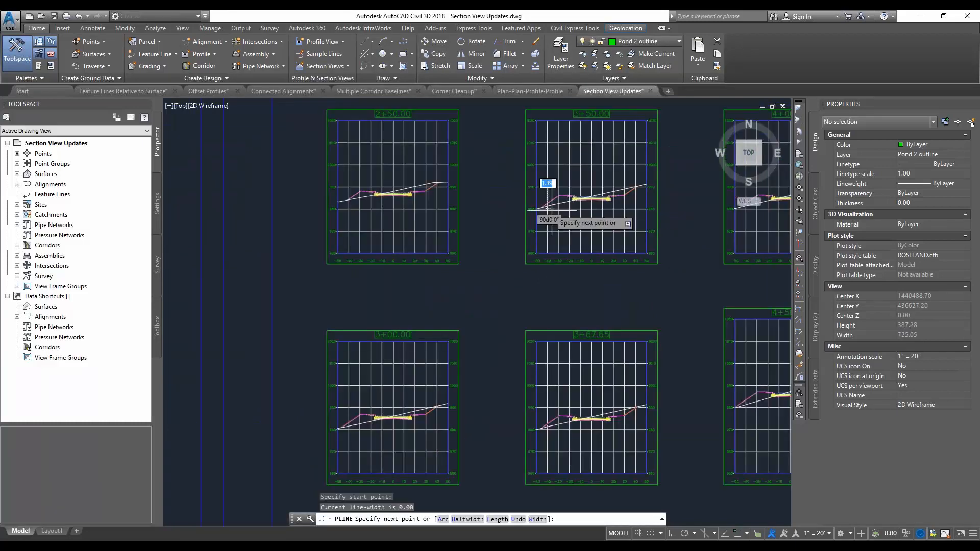
click(576, 219)
click(625, 224)
click(642, 192)
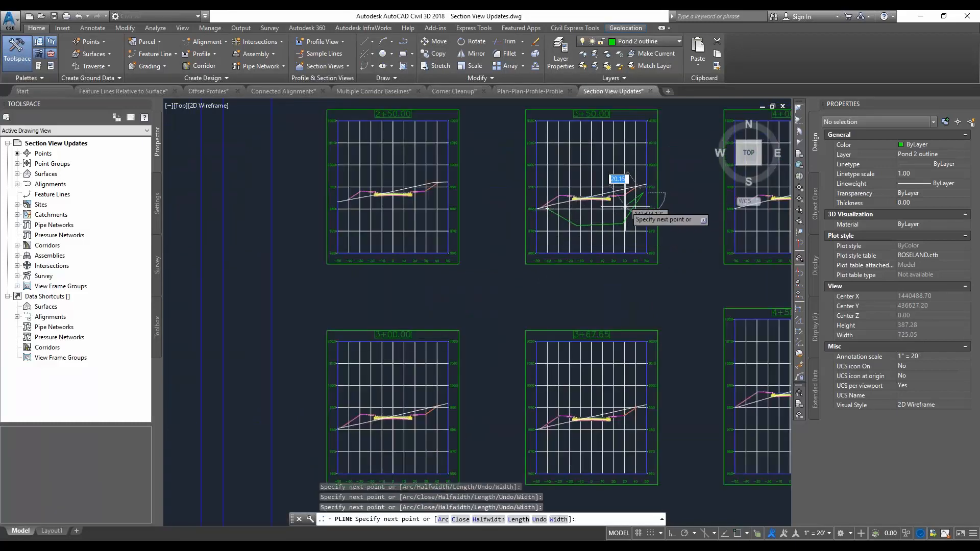
key(Escape)
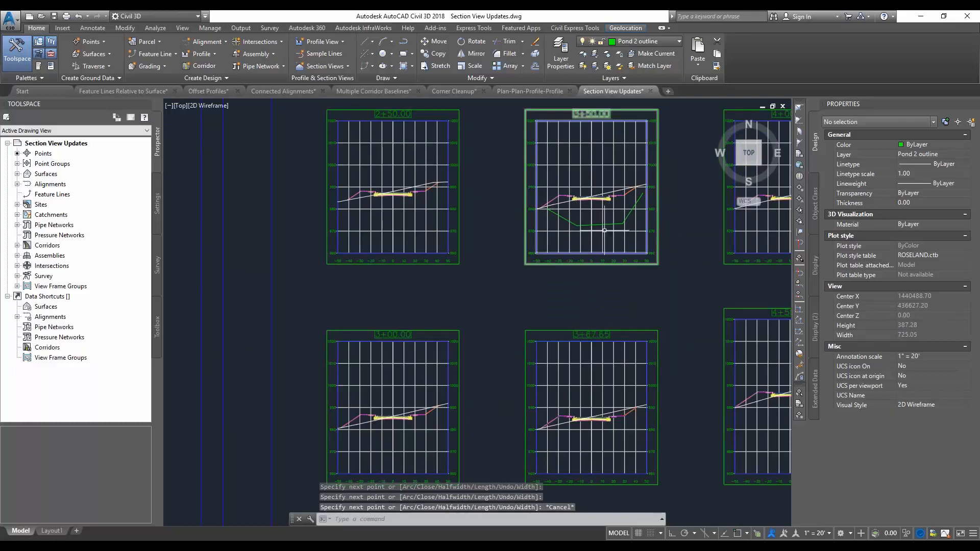
Move the 3+50.00 section view with its polyline markup slightly down and to the right of its grid position
click(592, 241)
click(592, 252)
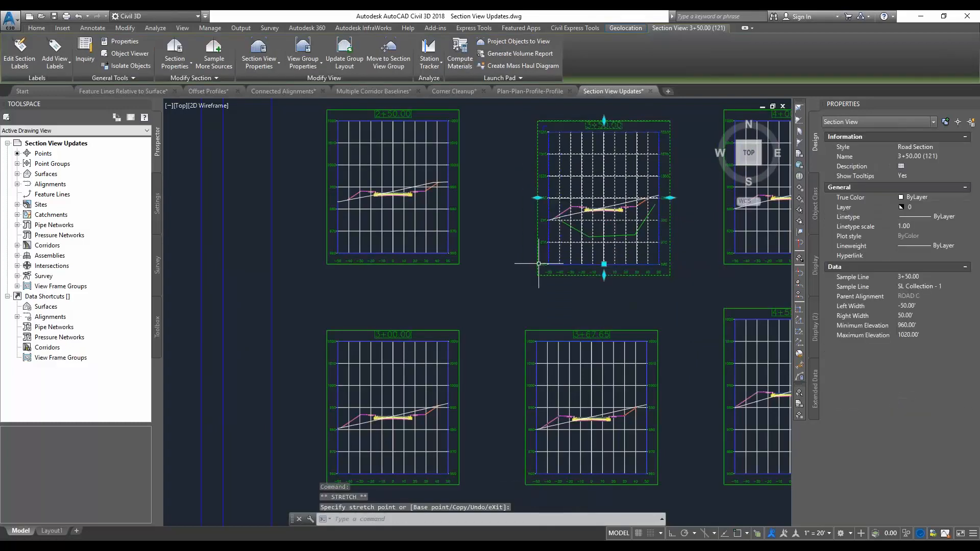
scroll(506, 267, down, 3)
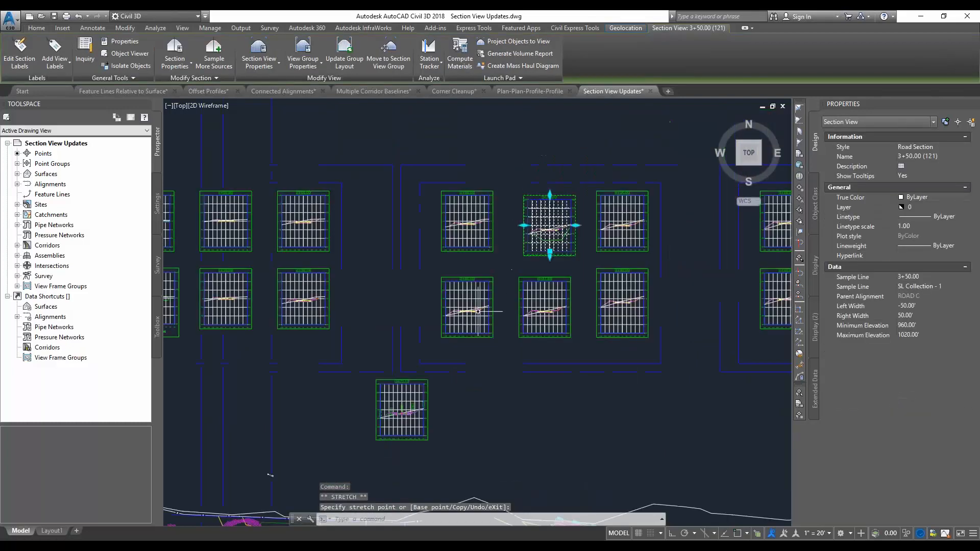
scroll(474, 345, up, 2)
key(Escape)
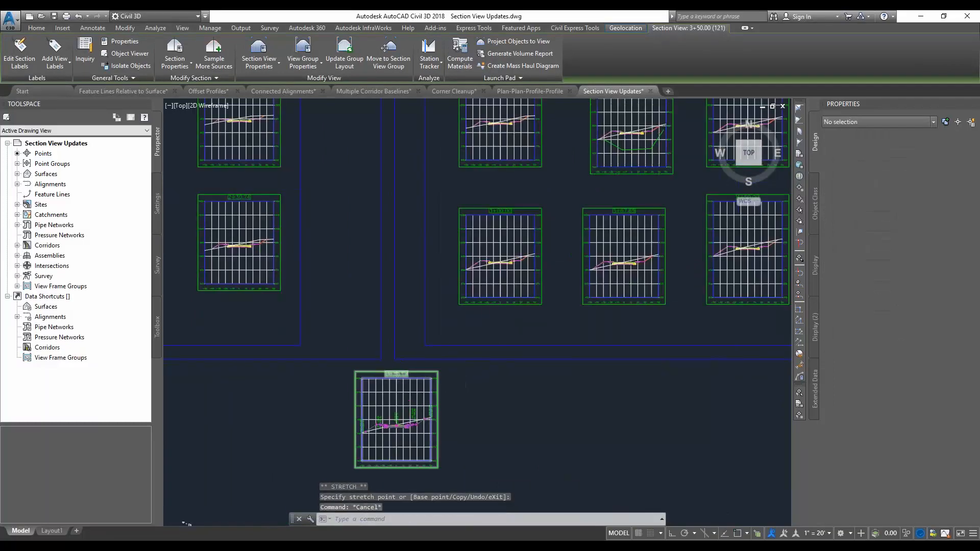
Move the standalone 3+25.13 section view into Section View Group - 1
click(403, 391)
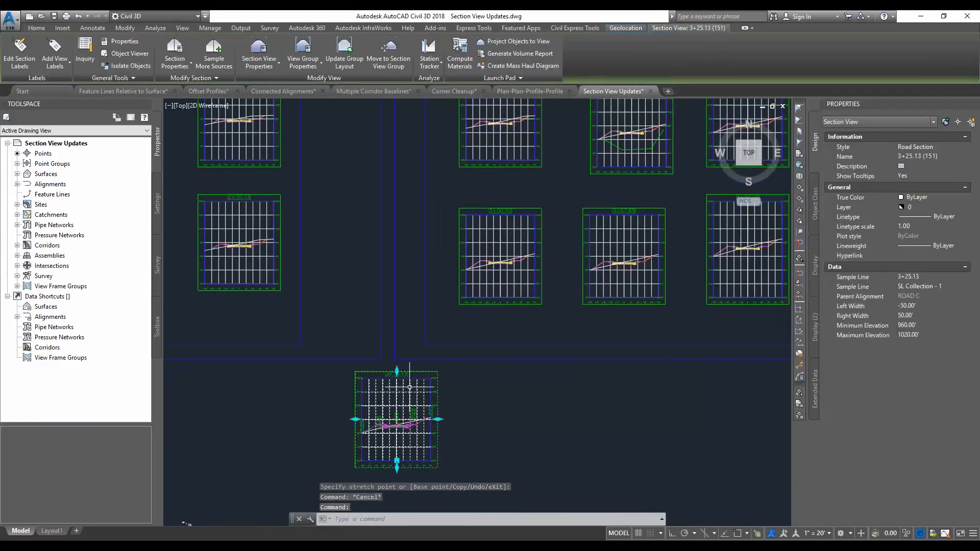
click(391, 55)
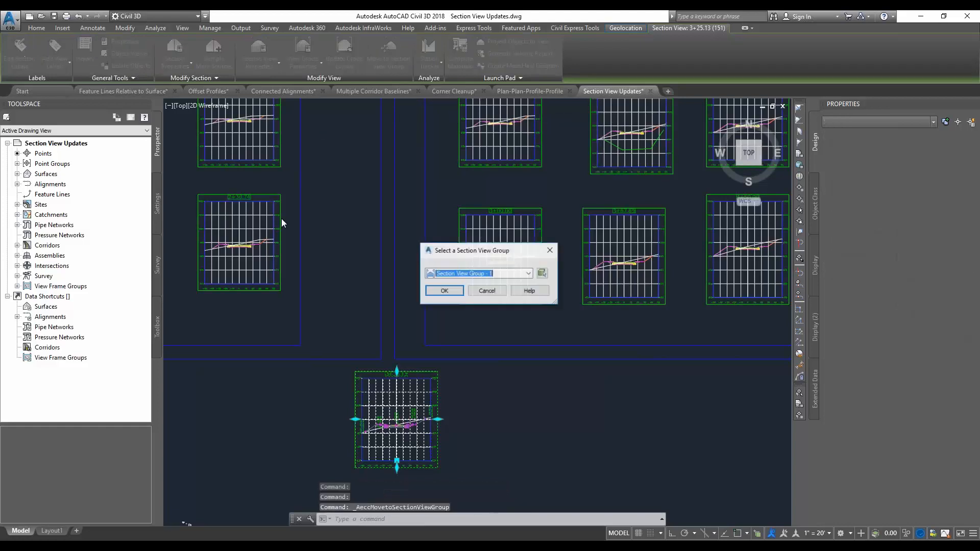
click(444, 291)
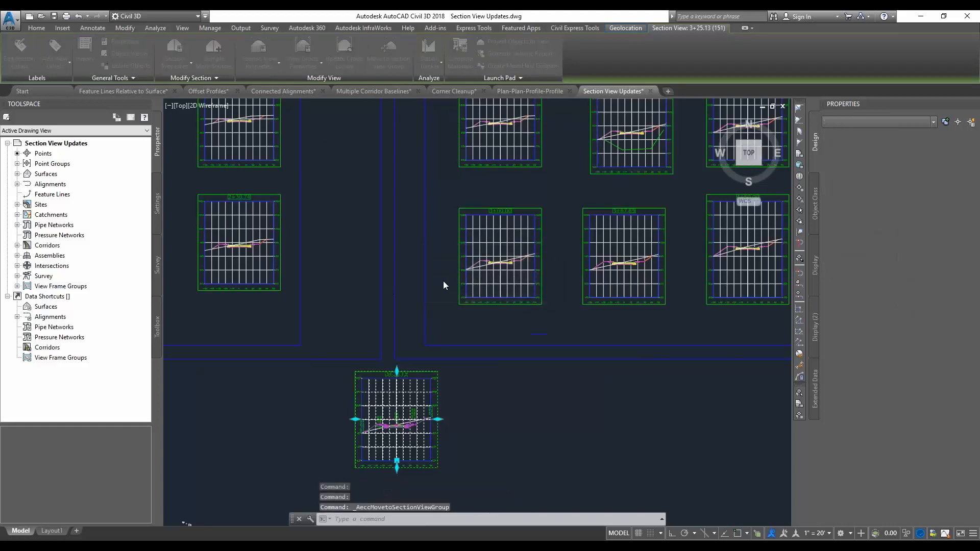
middle_drag(608, 196, 519, 248)
key(Escape)
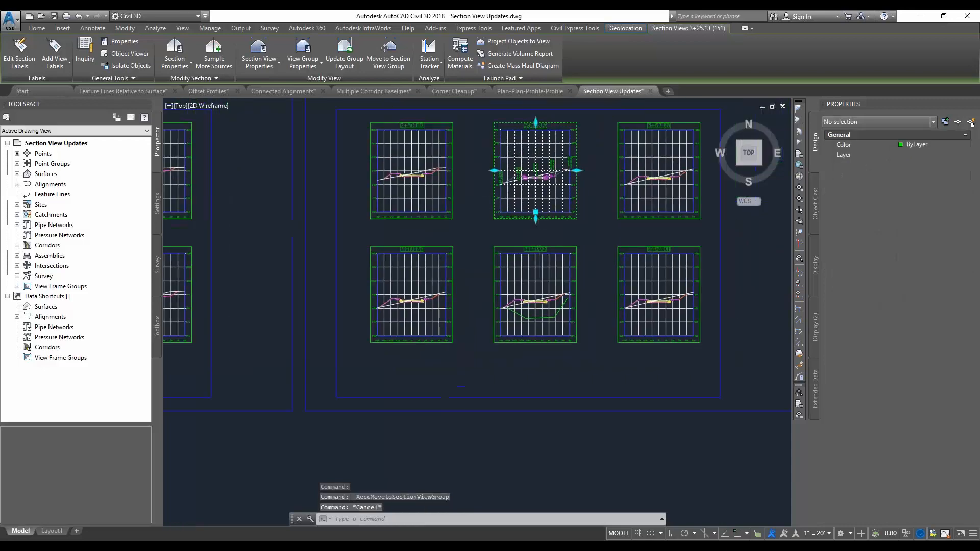
click(584, 281)
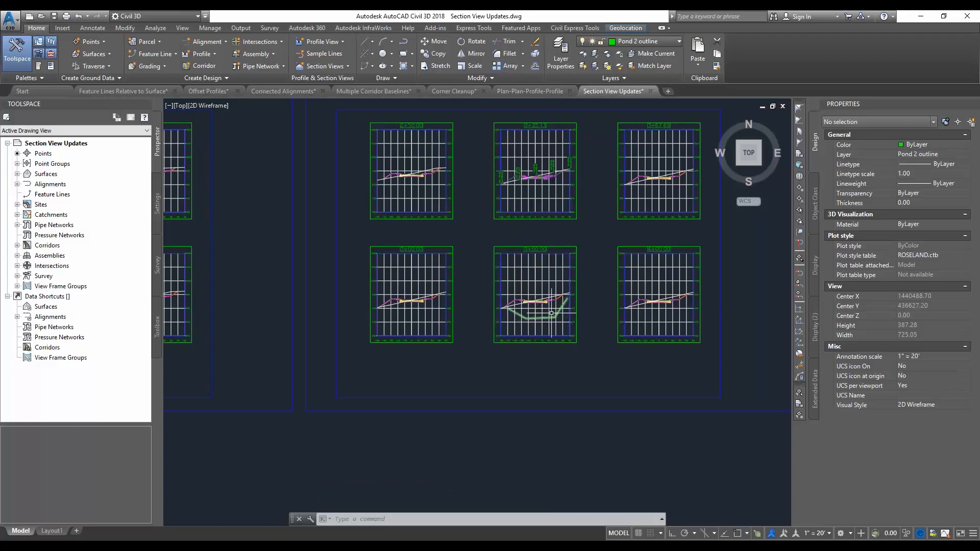
click(576, 244)
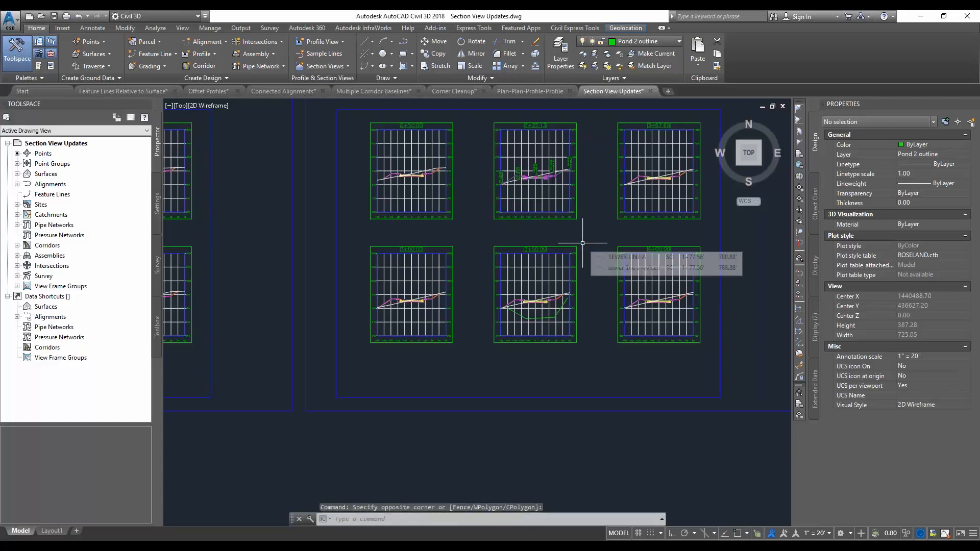
Switch to the PowerPoint slide show and advance to the Plan Production Enhancements slide
key(alt+Tab)
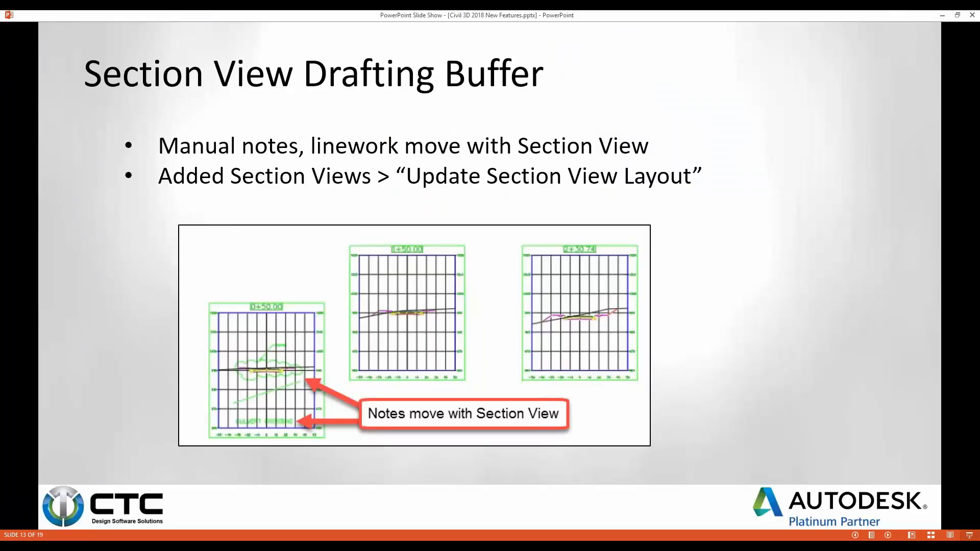
key(Right)
key(Right)
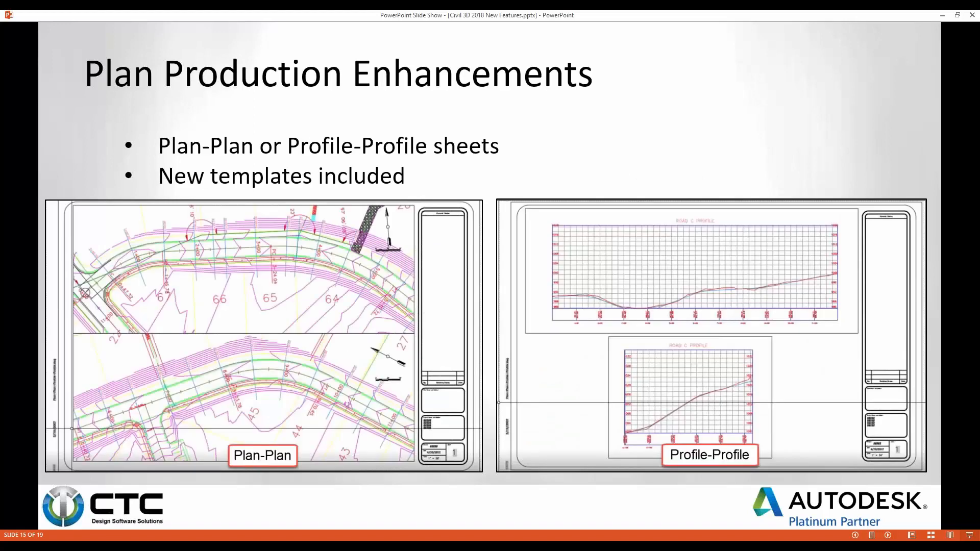
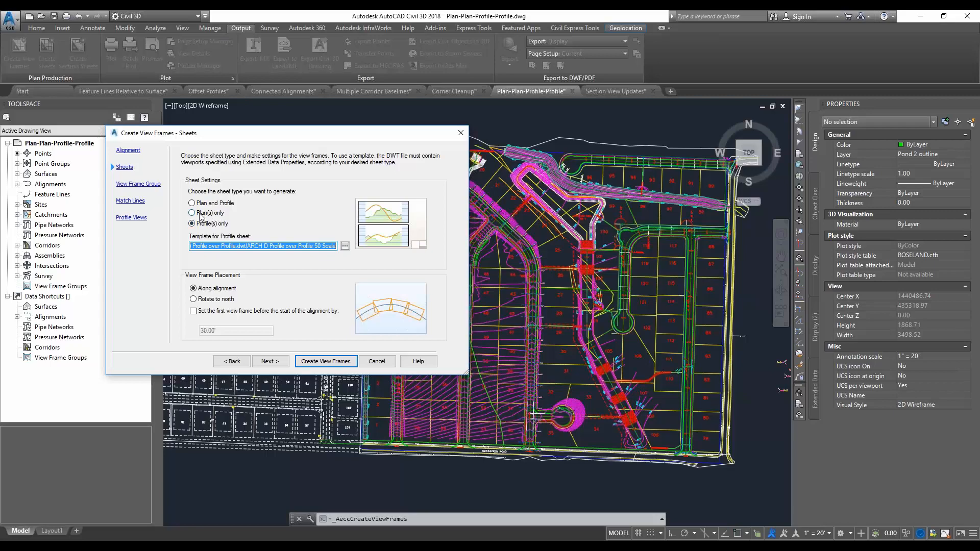
Create plan-only view frames using the ARCH D Plan over Plan 20 Scale layout from the Civil 3D (Imperial) Plan over Plan.dwt template
click(192, 213)
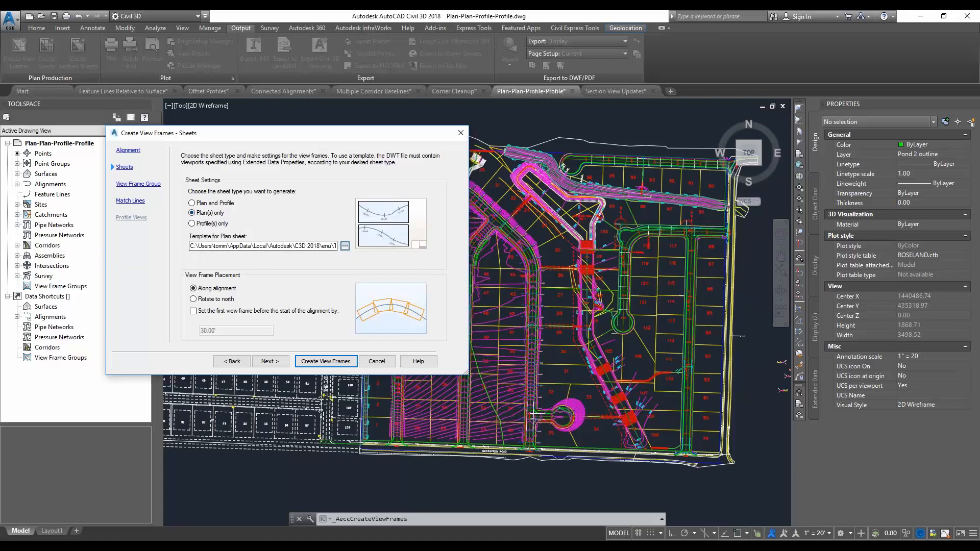
click(345, 245)
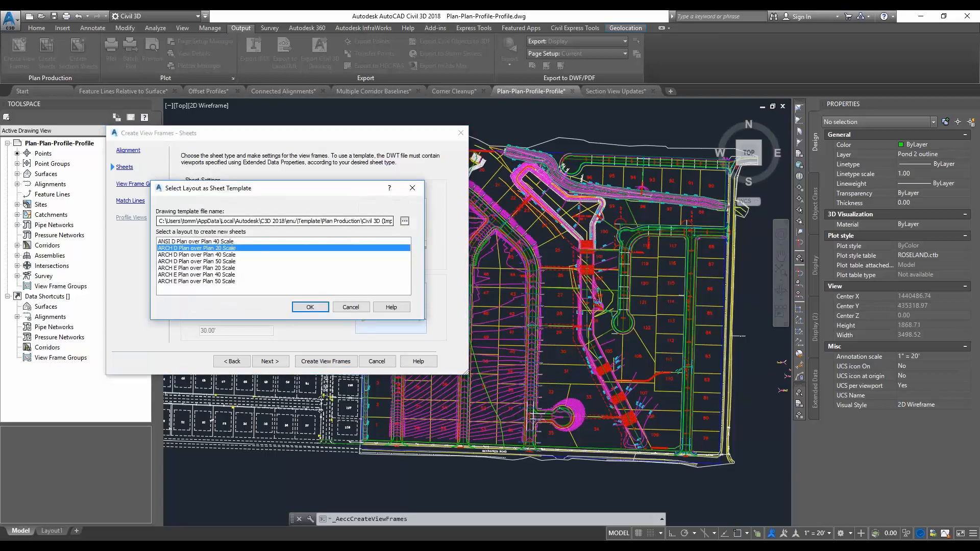
click(405, 221)
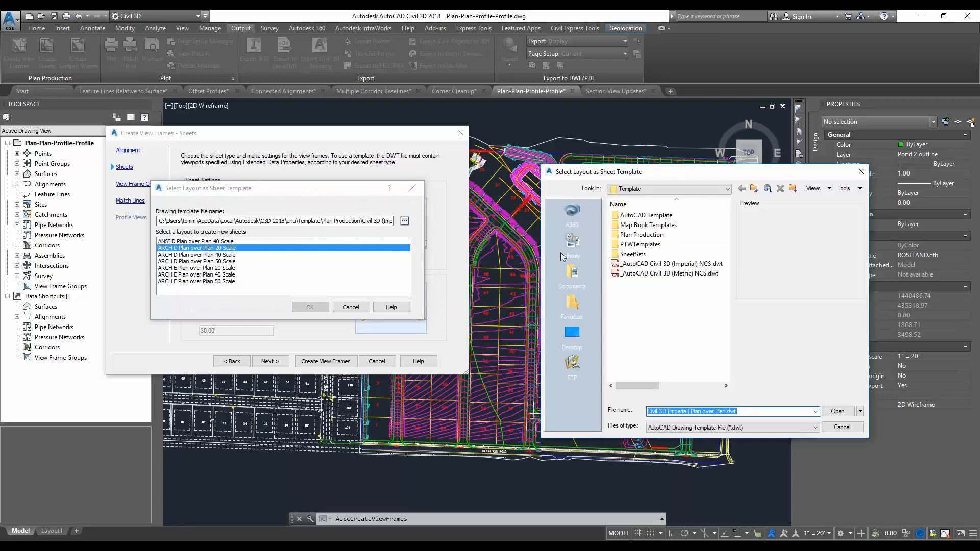
double_click(642, 235)
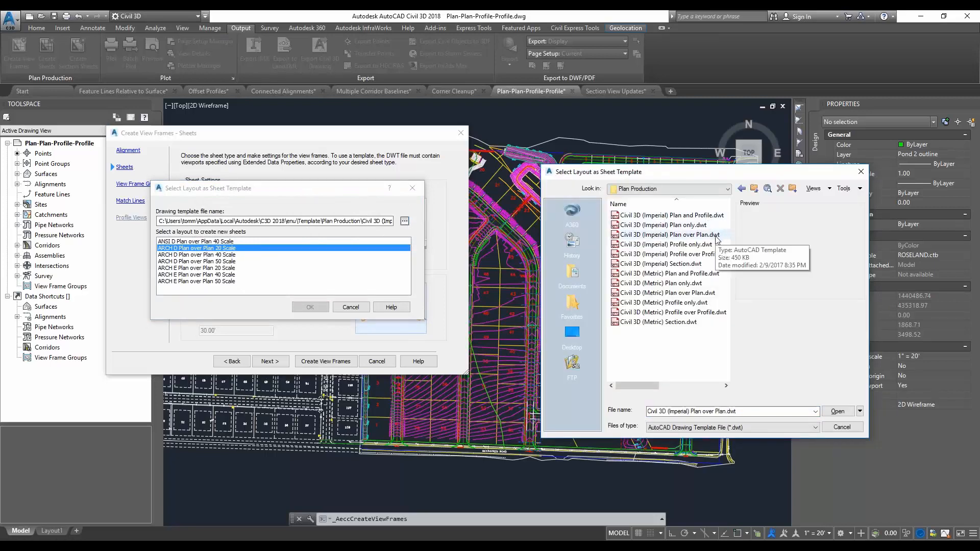
click(717, 237)
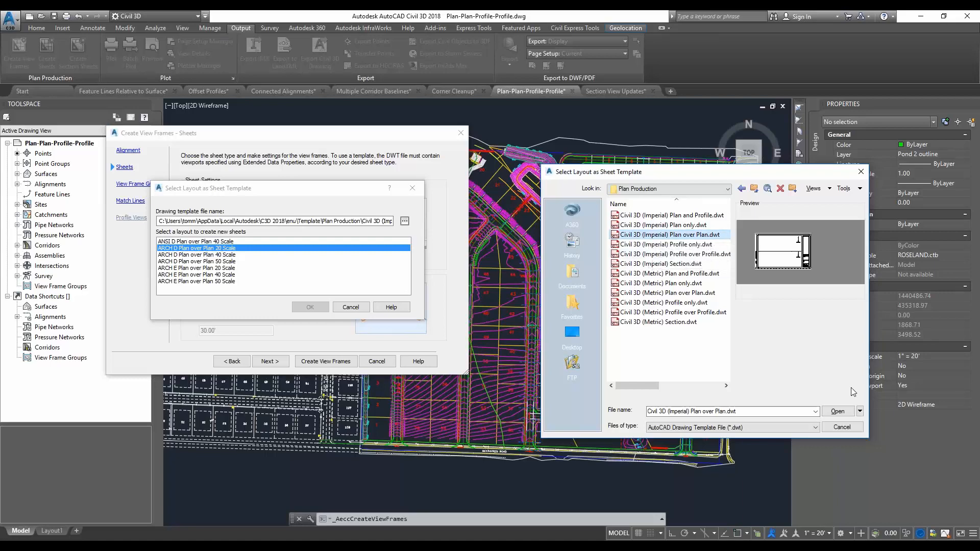
click(837, 411)
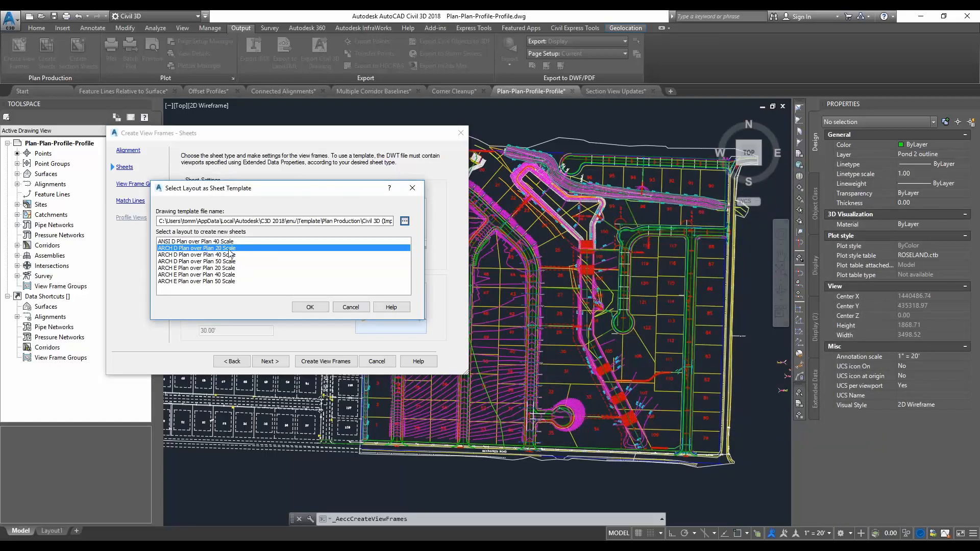
click(323, 307)
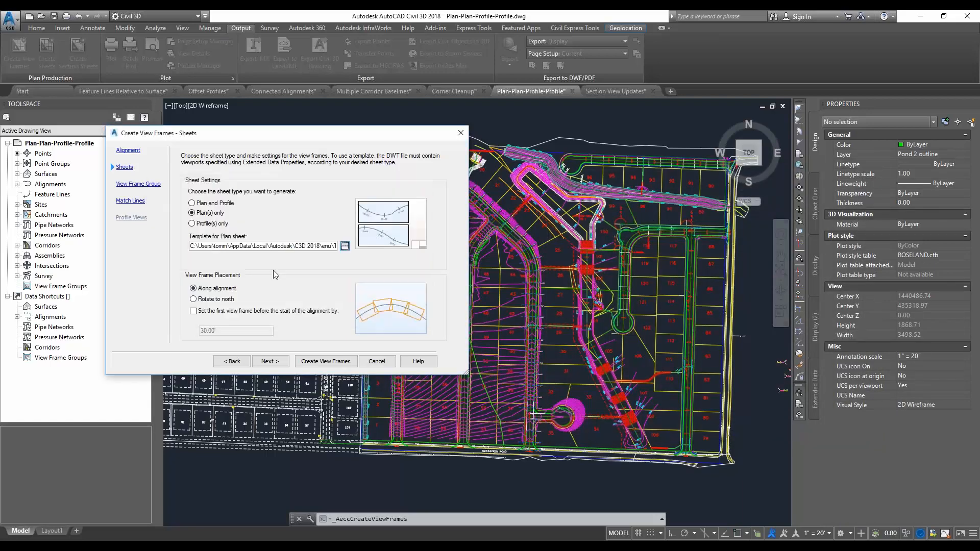
click(267, 361)
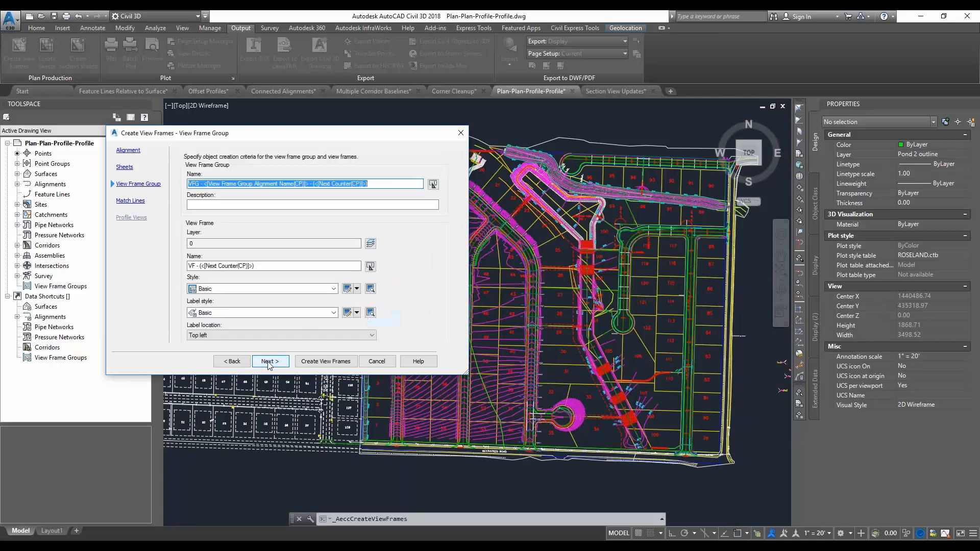
click(325, 361)
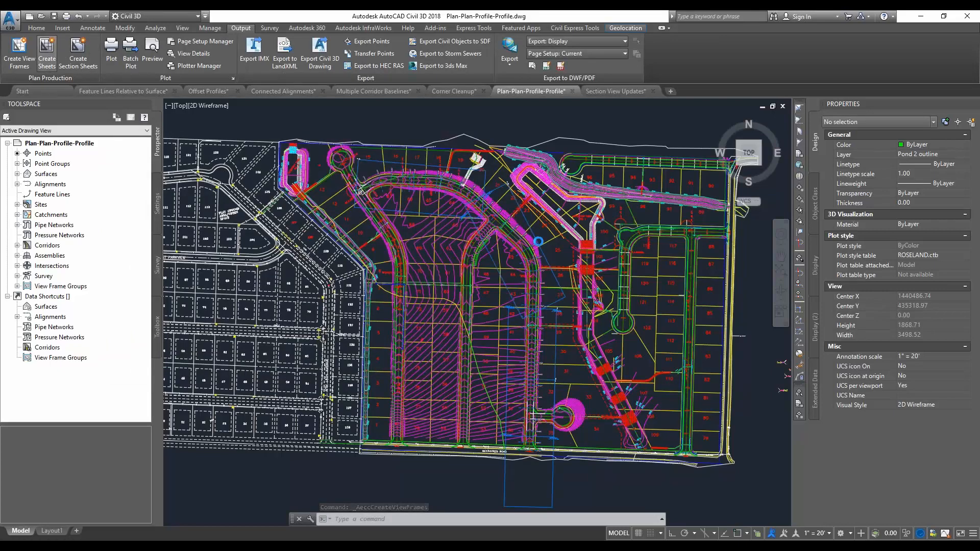
Create sheets for view frame group VFG - ROAD C - (1) in the current drawing, adding them to a new sheet set
click(46, 51)
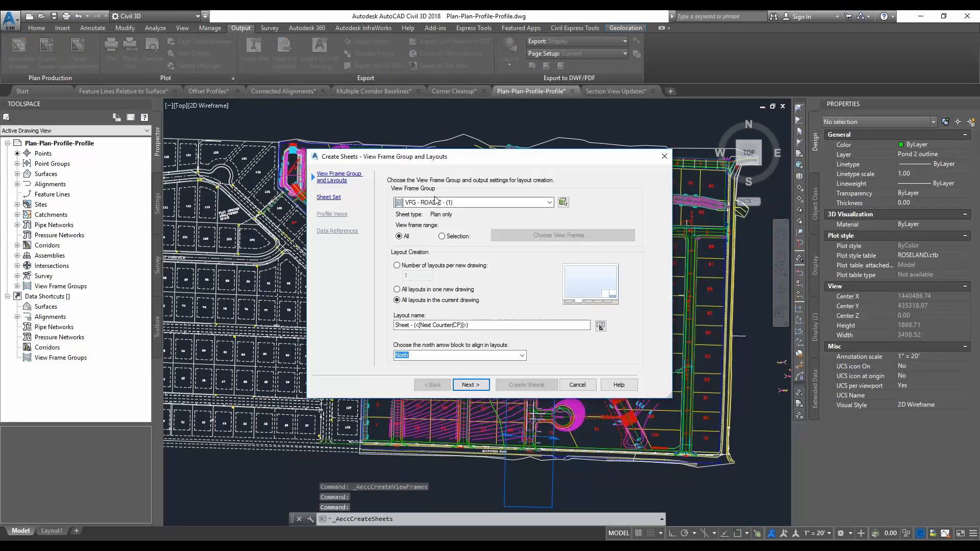
click(465, 203)
click(451, 212)
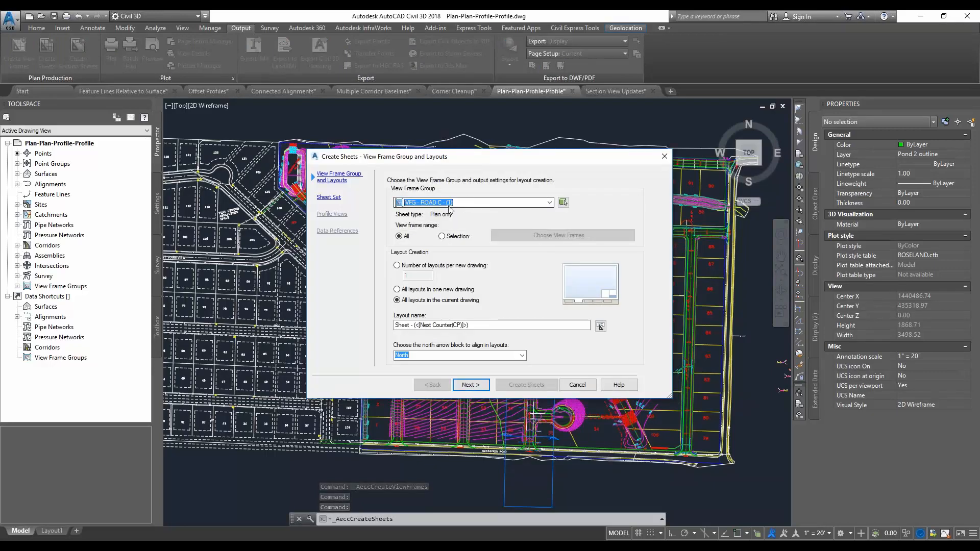
click(471, 389)
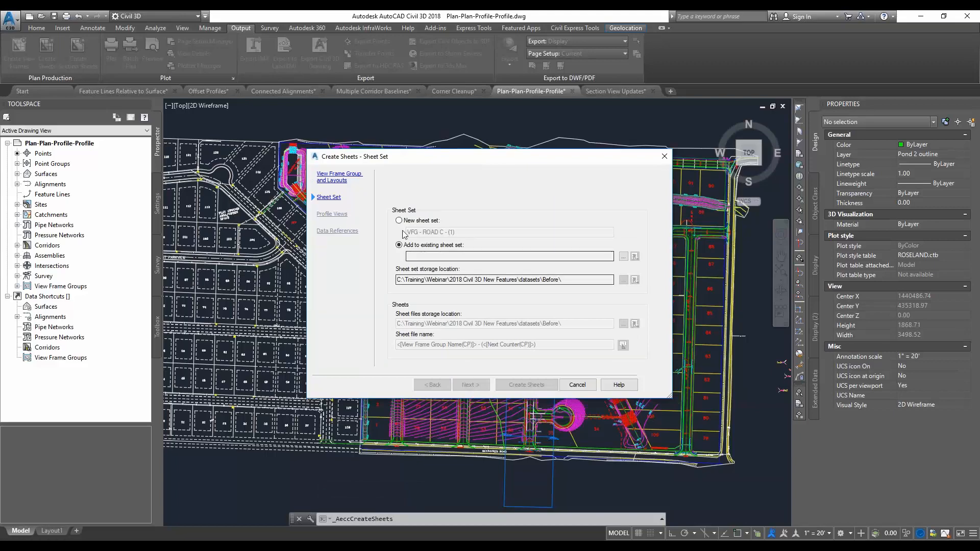
click(399, 220)
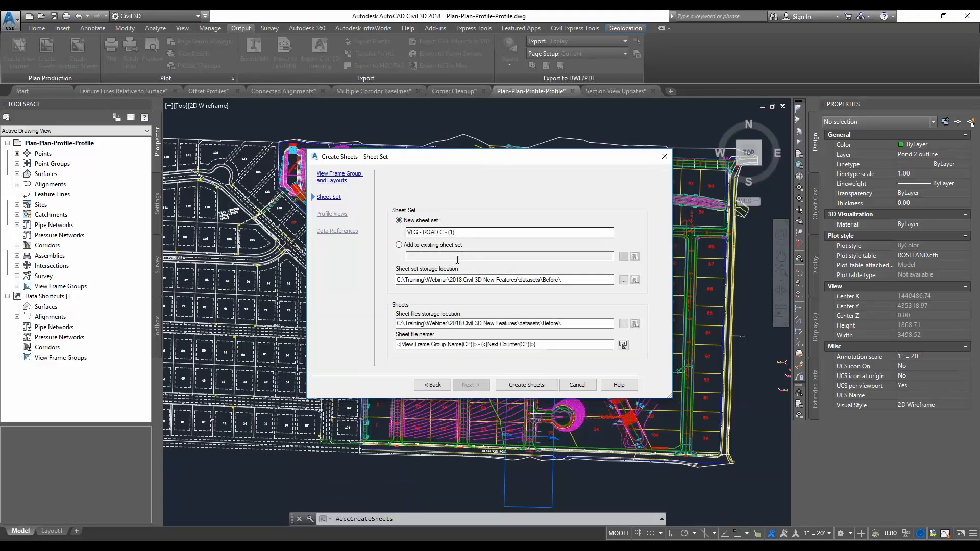
click(526, 384)
click(512, 301)
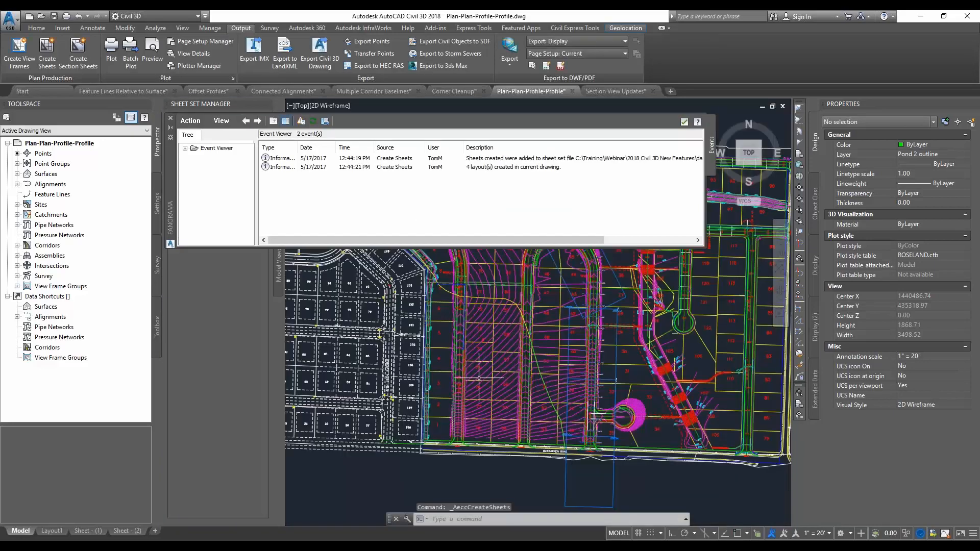
click(684, 122)
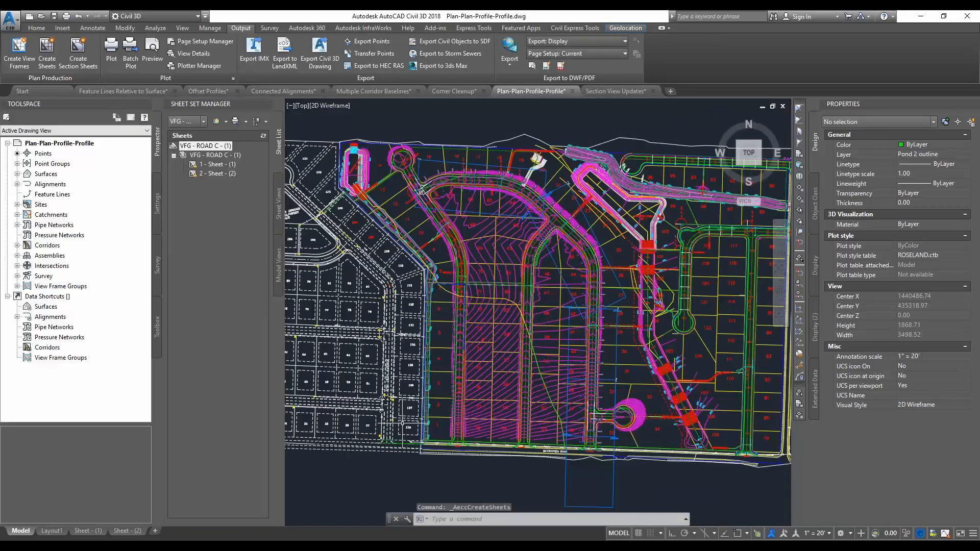
Review the plan-over-plan layouts Sheet - (1) and Sheet - (2), each fitted to the drawing area
click(86, 532)
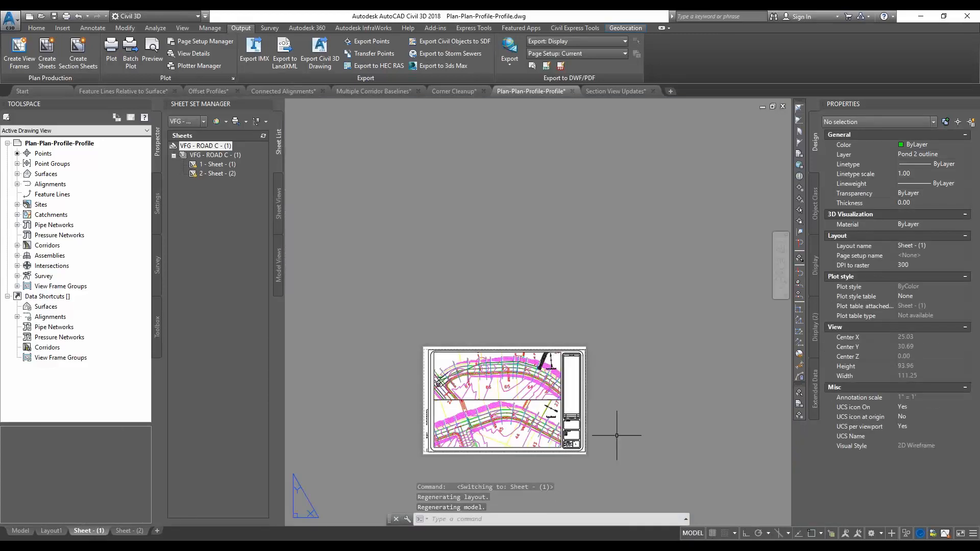
middle_click(606, 424)
middle_click(605, 424)
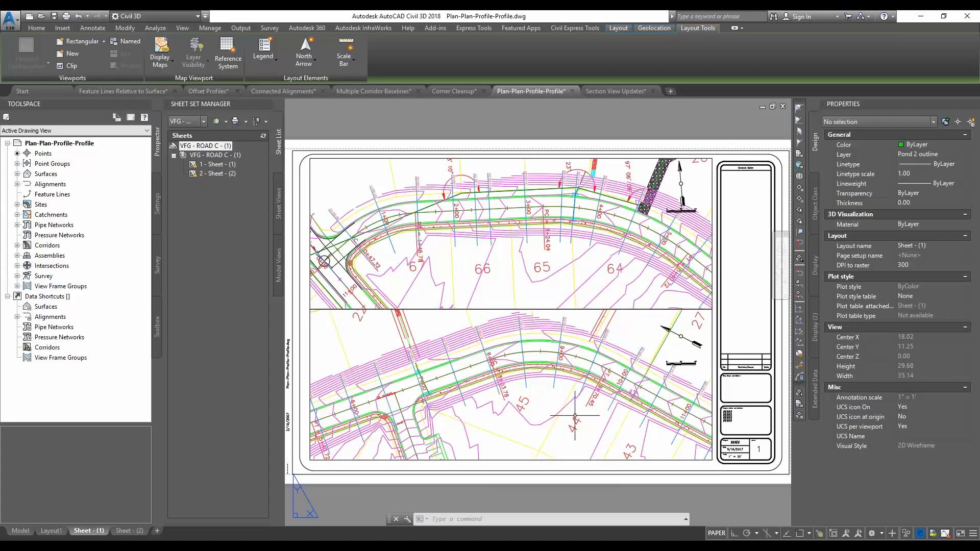
click(127, 531)
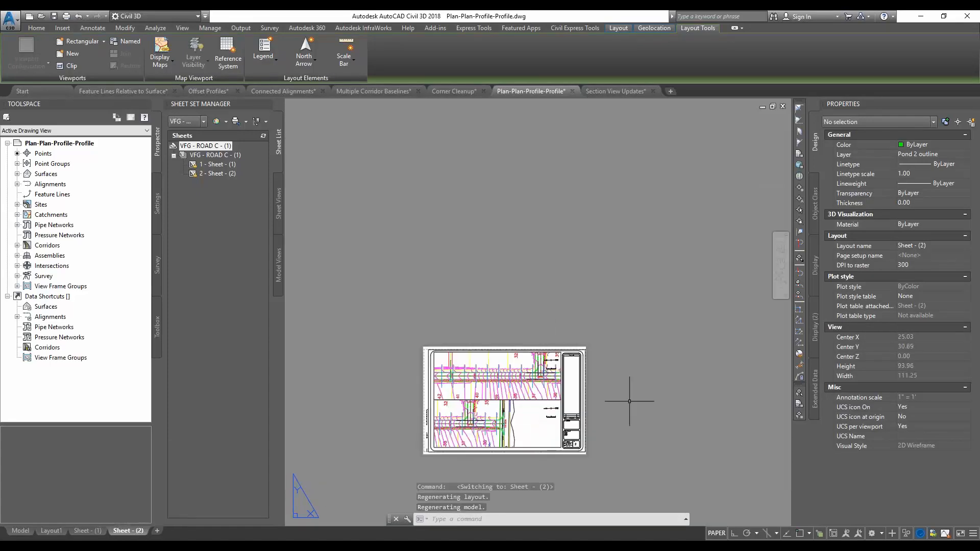
middle_click(627, 400)
middle_click(627, 399)
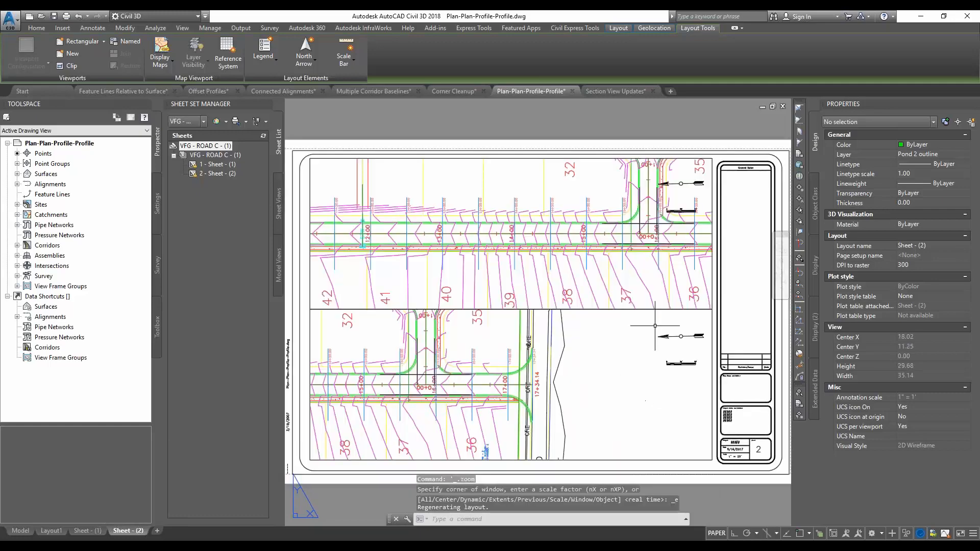
Examine the viewport type and viewport order of the upper and lower plan viewports on Sheet - (2)
click(712, 193)
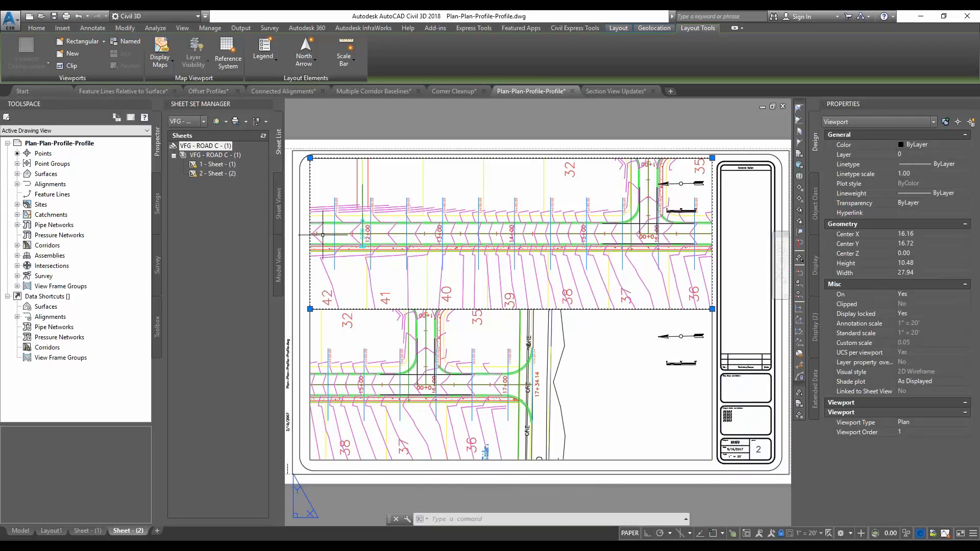
key(Escape)
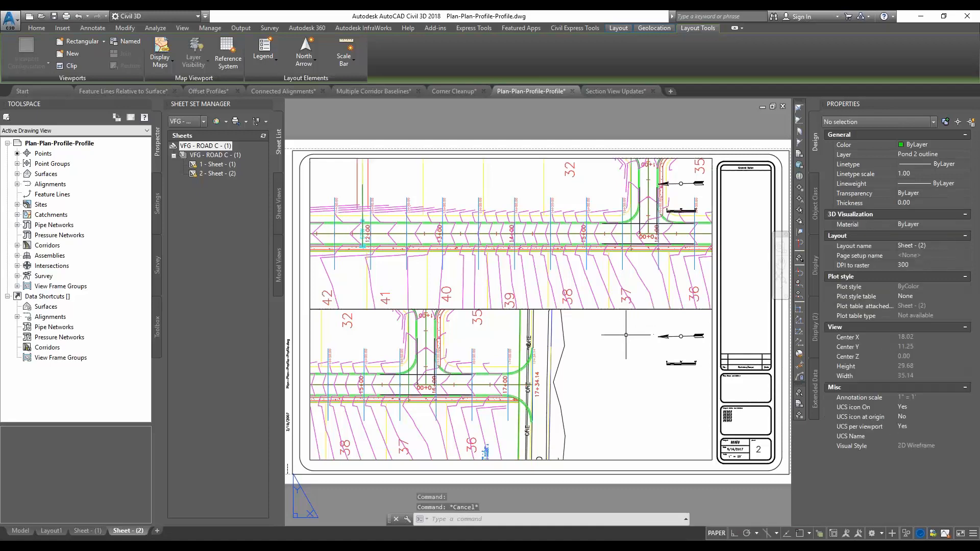
click(711, 350)
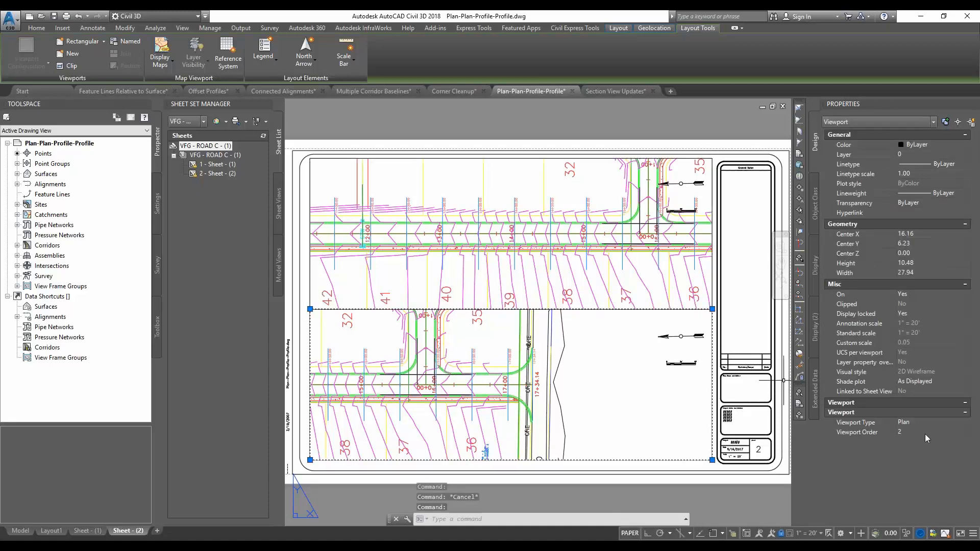
click(928, 434)
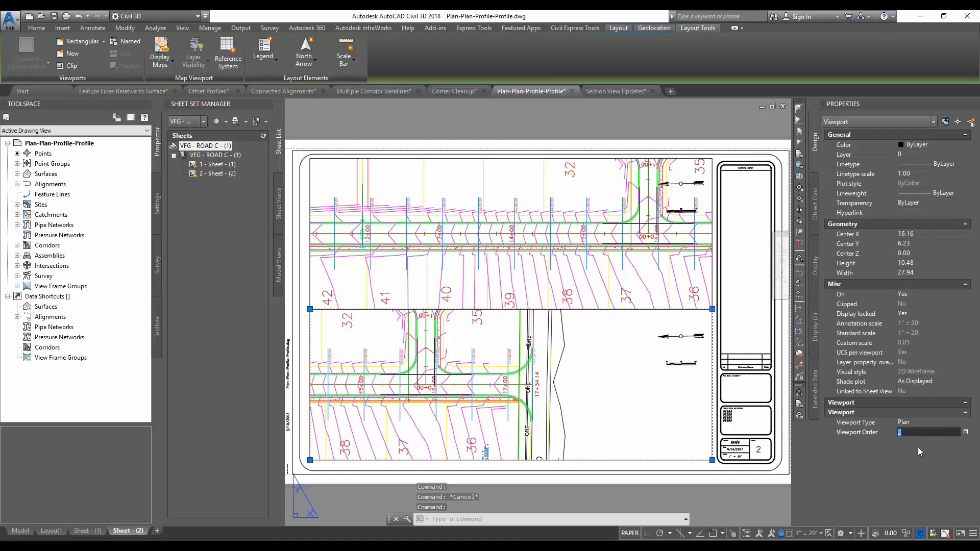
click(653, 368)
key(Escape)
key(Escape)
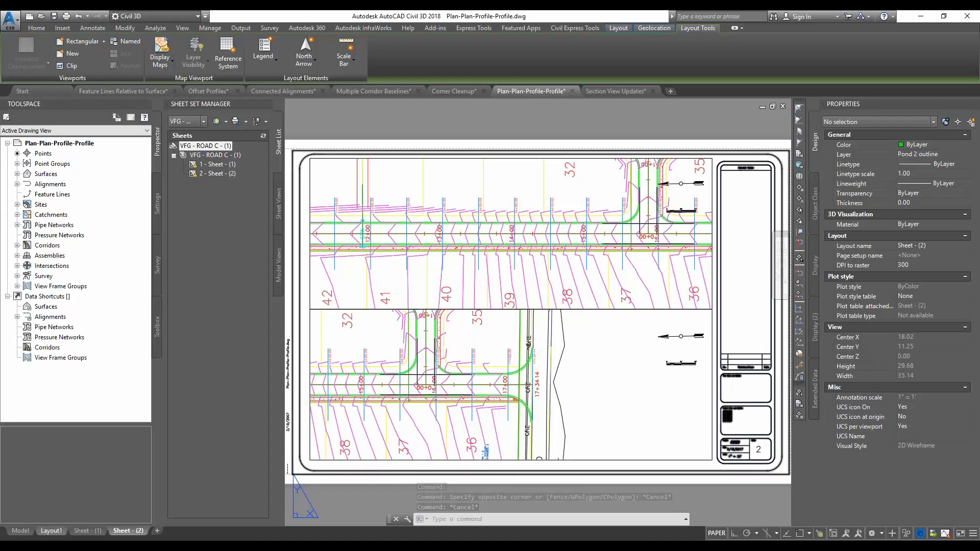
Return to model space and start a new set of view frames along the ROAD C alignment
click(20, 531)
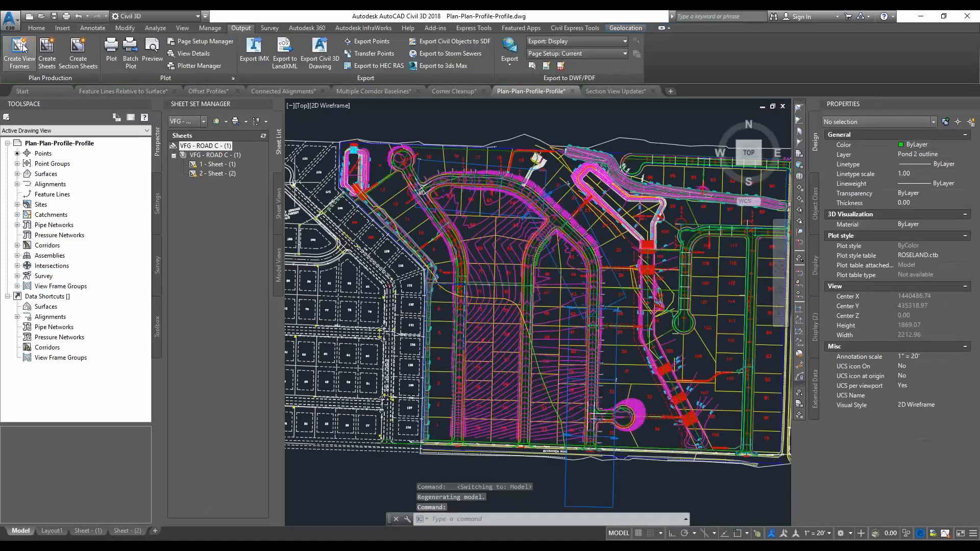
click(301, 194)
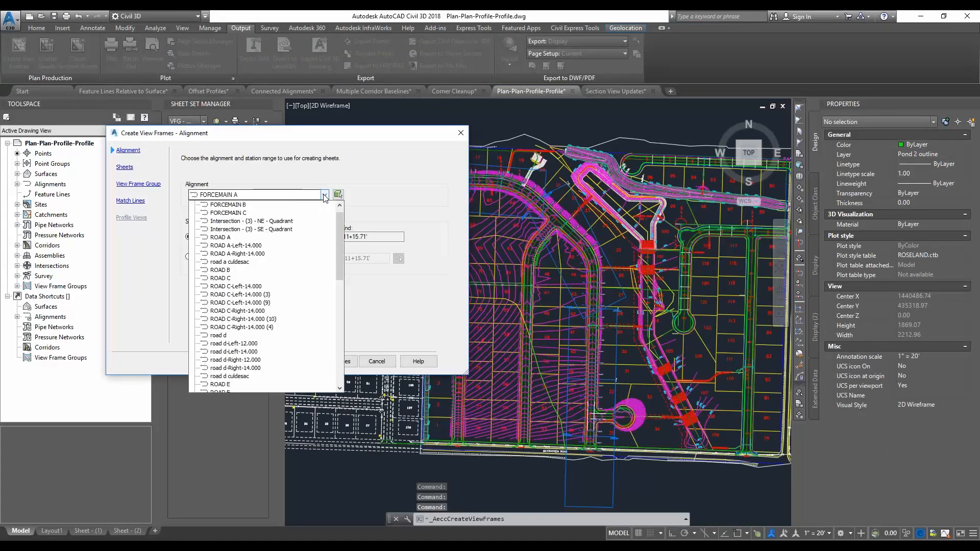
click(227, 278)
click(269, 361)
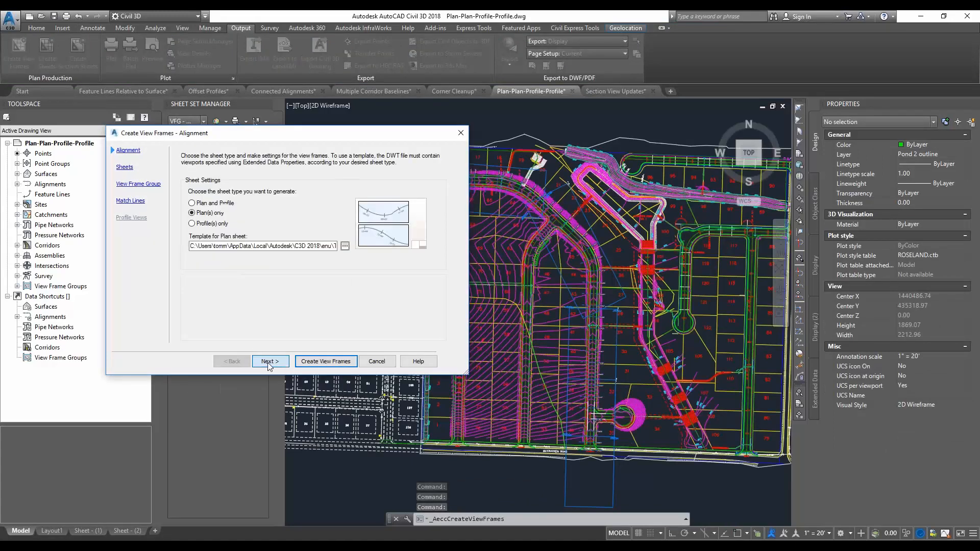
Create profile-only view frames using the ARCH D Profile over Profile 50 Scale layout from the Civil 3D (Imperial) Profile over Profile.dwt template
click(192, 223)
click(345, 246)
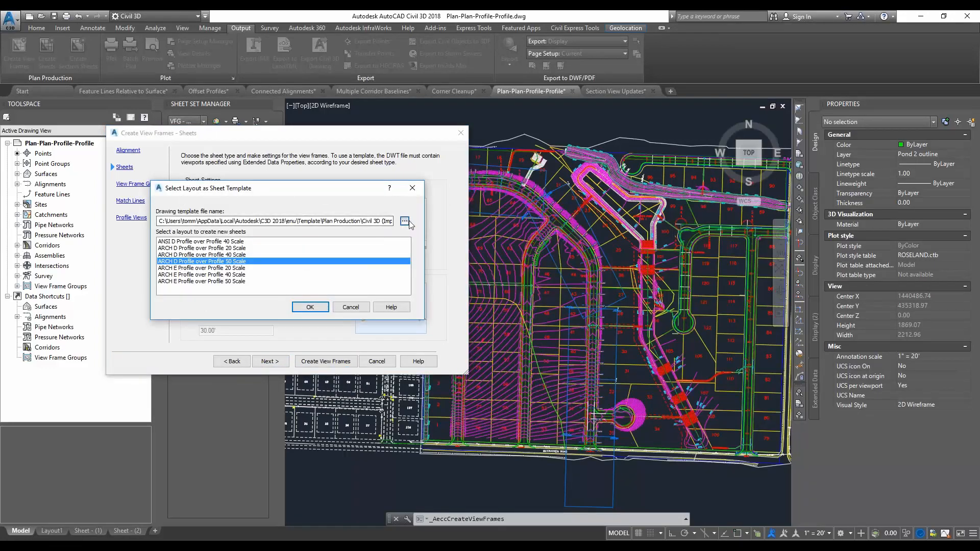
click(405, 220)
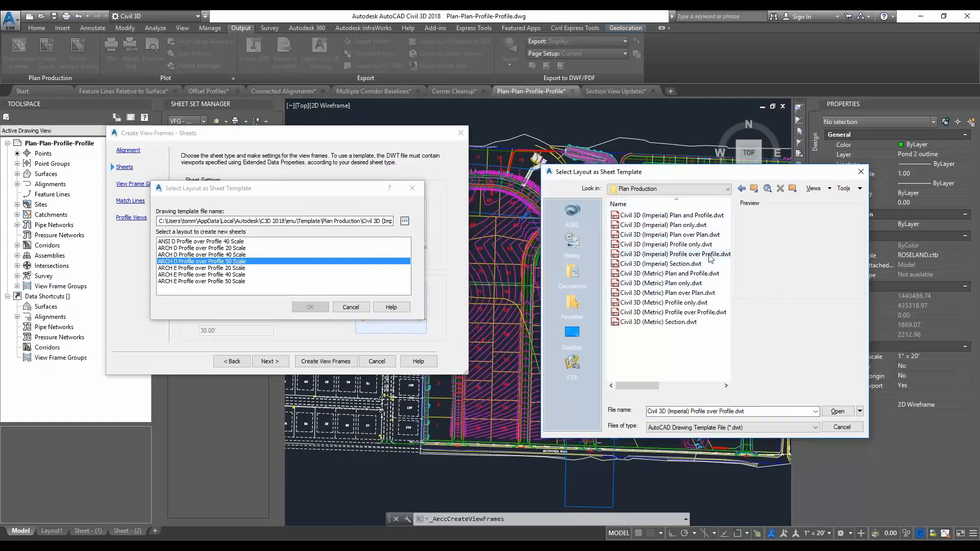
click(628, 254)
click(837, 412)
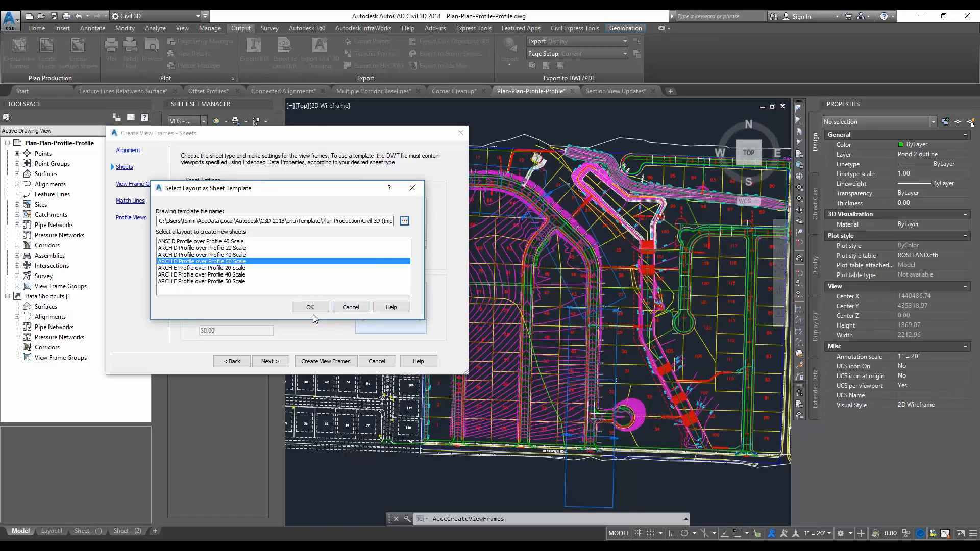
click(310, 308)
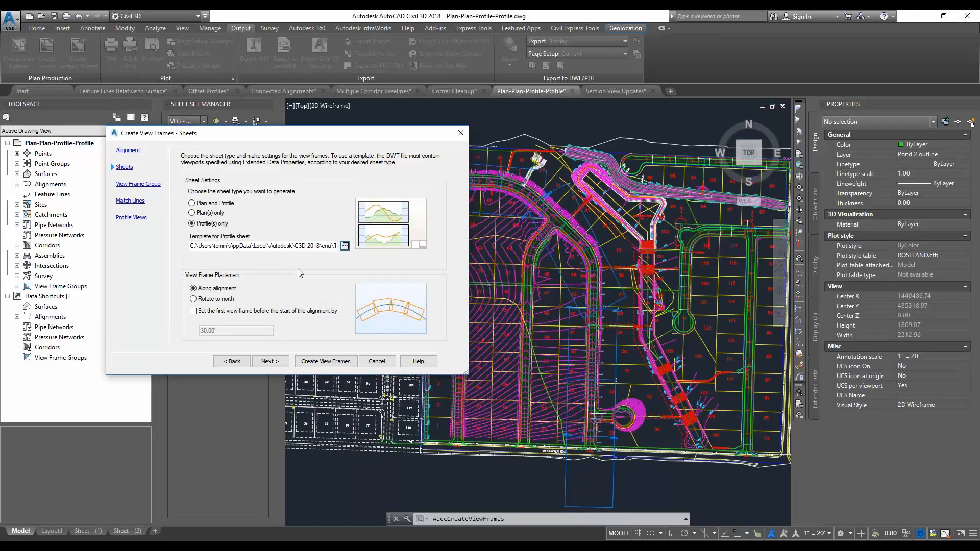
click(326, 360)
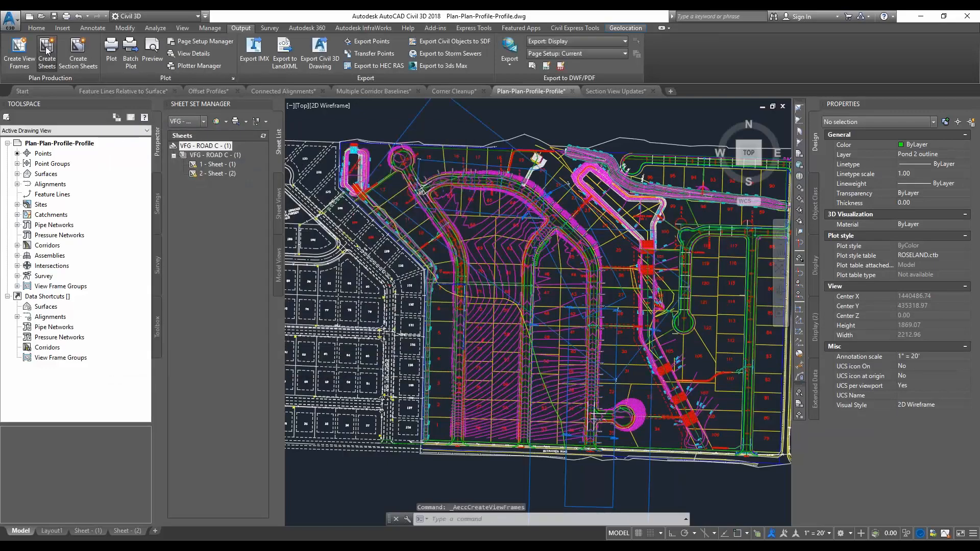
Create sheets in the current drawing from view frame group VFG - ROAD C - (2), placing the profile view origin in empty space north of the site
click(46, 51)
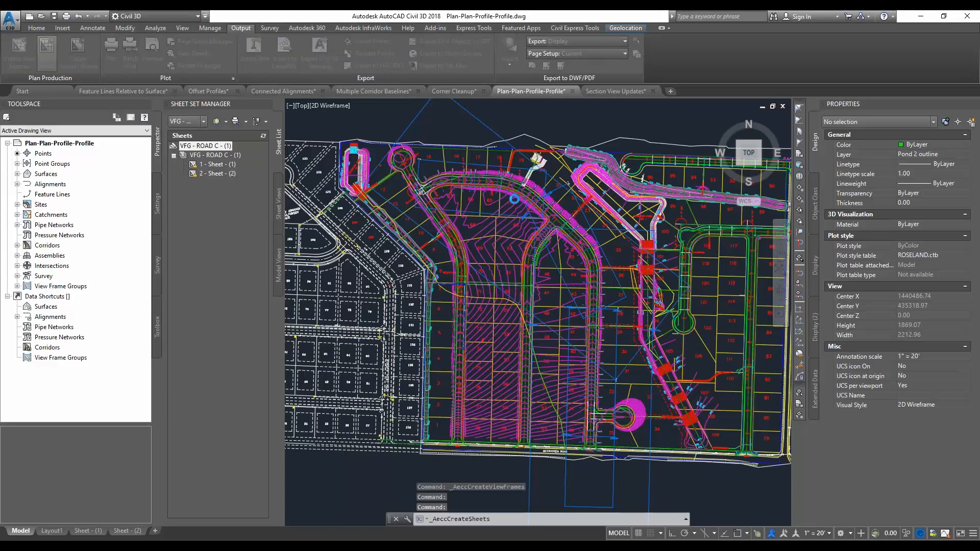
click(537, 203)
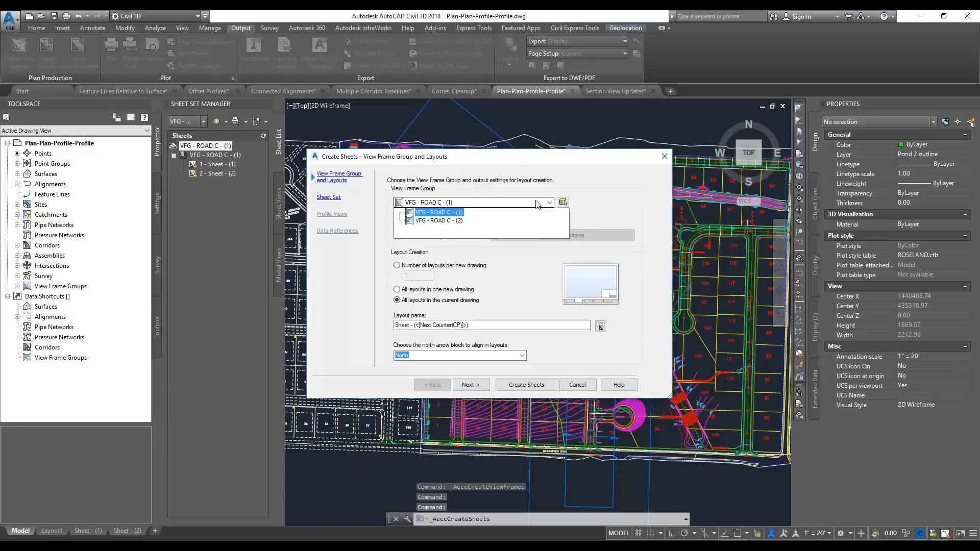
click(438, 220)
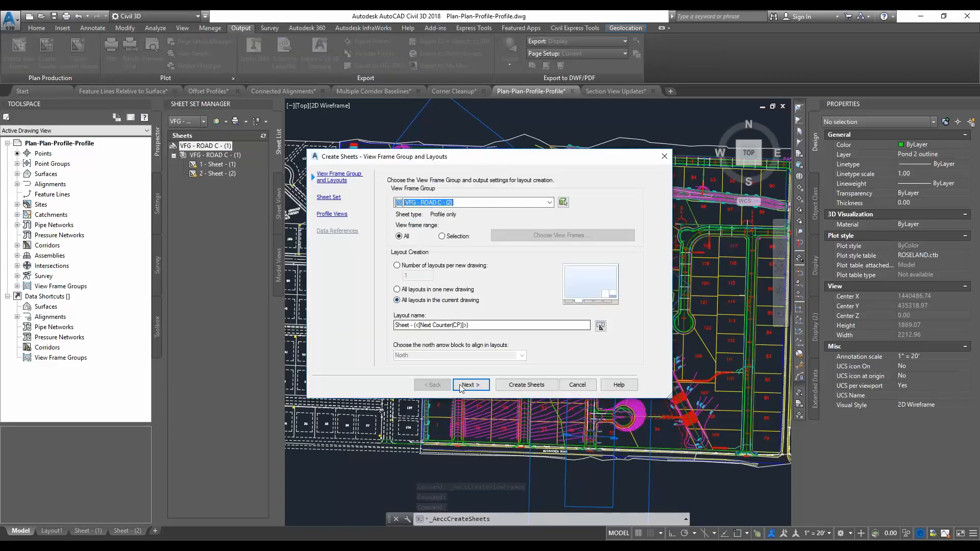
click(482, 385)
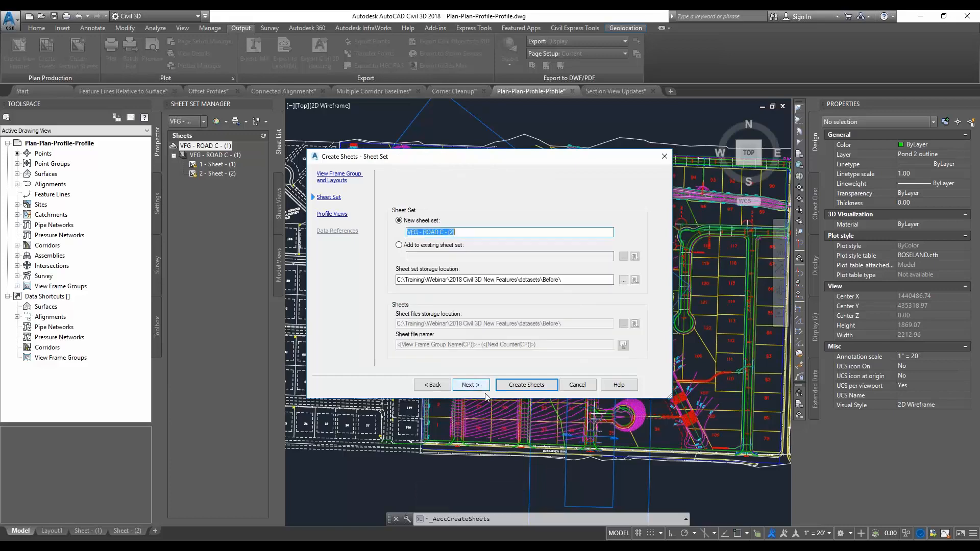
click(526, 384)
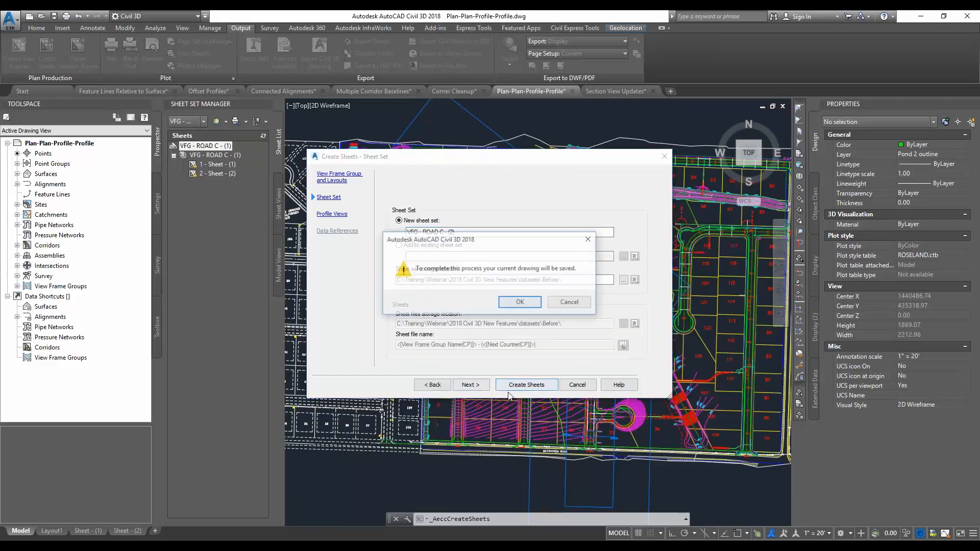
click(519, 305)
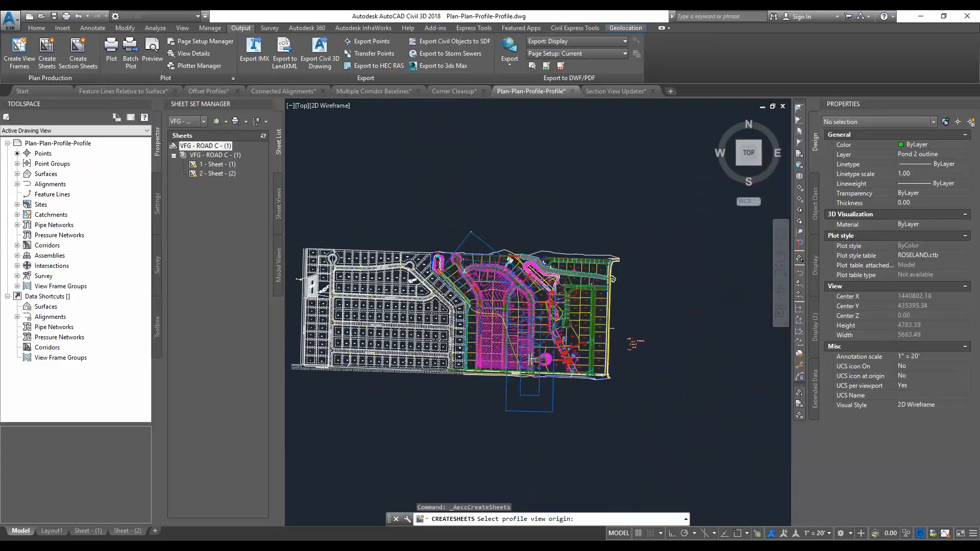
click(468, 217)
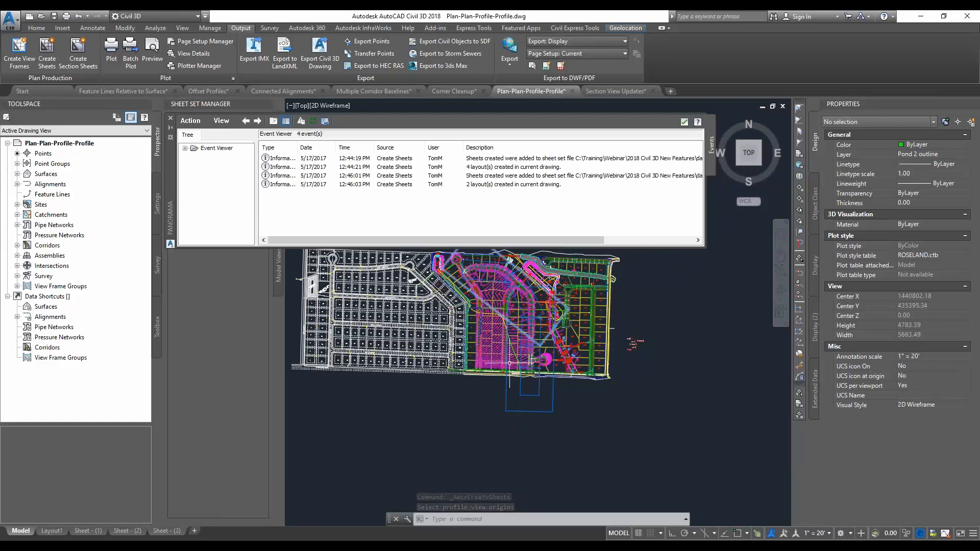
Open the Sheet - (3) layout fitted to the drawing area and close the Event Viewer
click(166, 531)
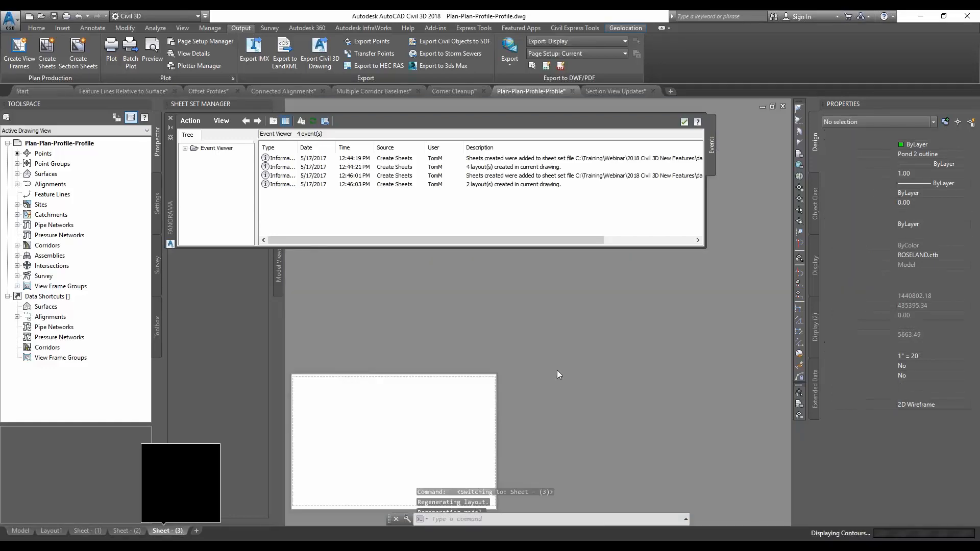
middle_drag(535, 429, 643, 383)
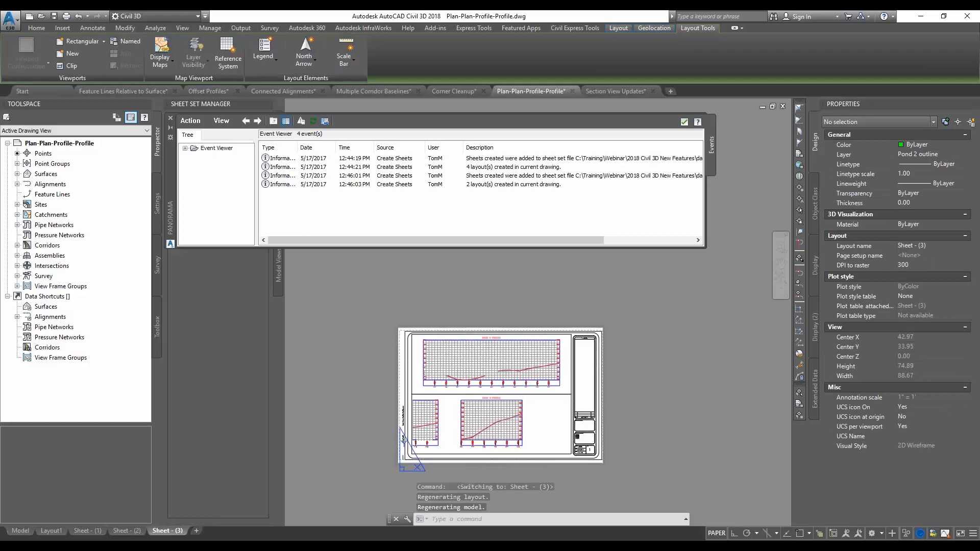
middle_click(650, 379)
middle_click(650, 379)
click(684, 122)
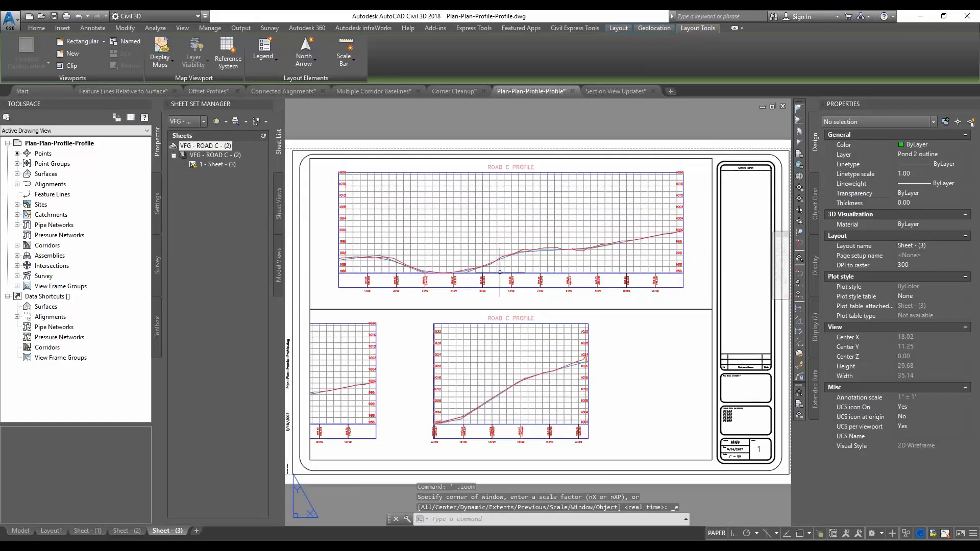
Examine the viewport type and viewport order of the upper and lower profile viewports on Sheet - (3)
click(711, 300)
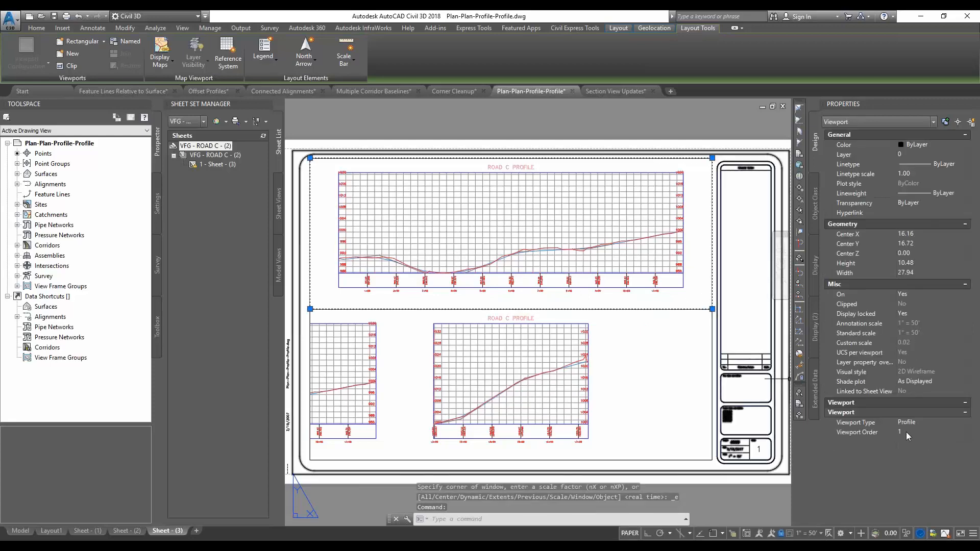
key(Escape)
click(711, 345)
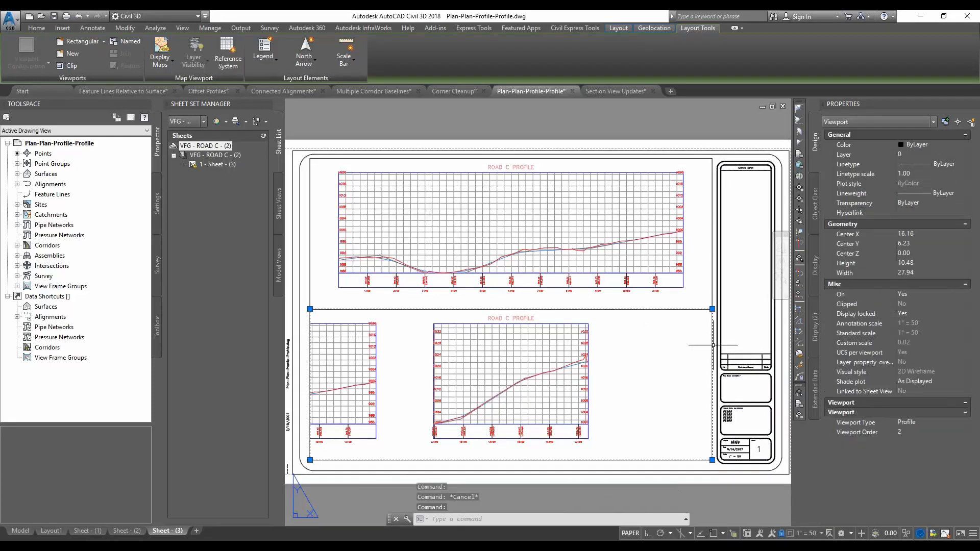
key(Escape)
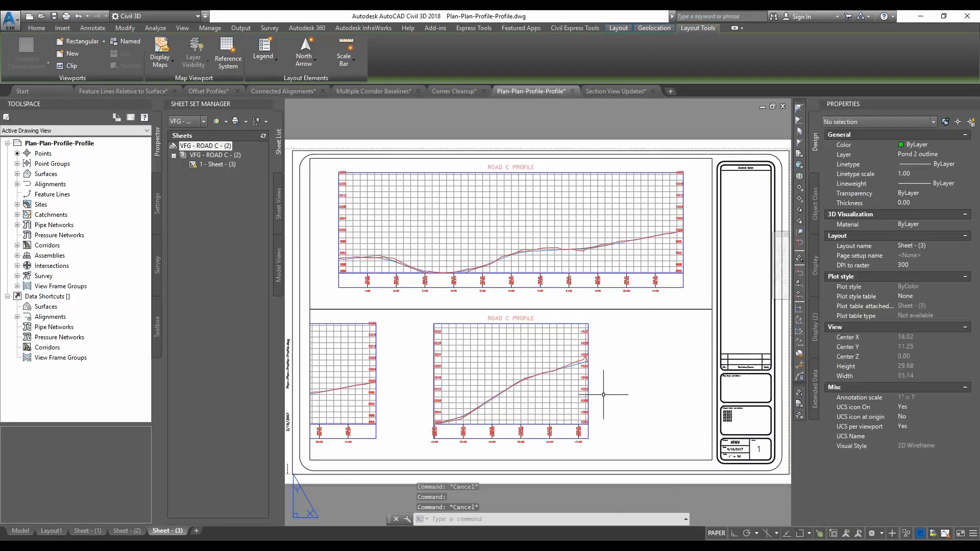
Narrow the lower viewport on Sheet - (3) from both sides so it frames only the complete ROAD C profile view, excluding the cut-off one
click(310, 321)
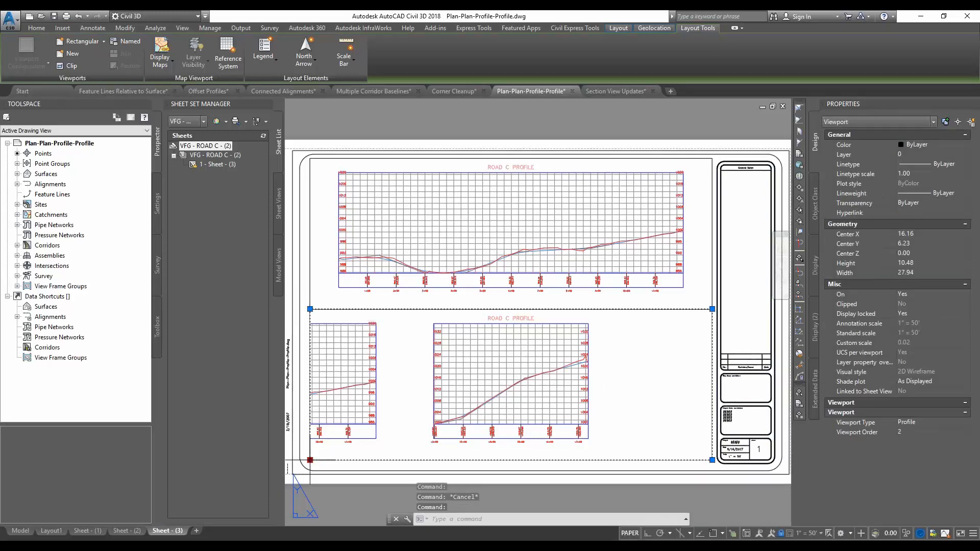
click(310, 460)
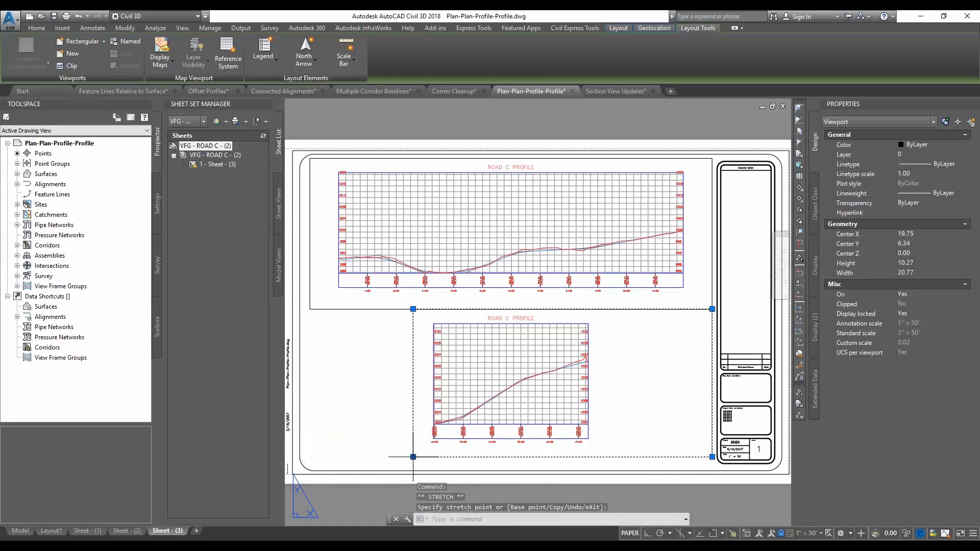
click(412, 456)
click(712, 457)
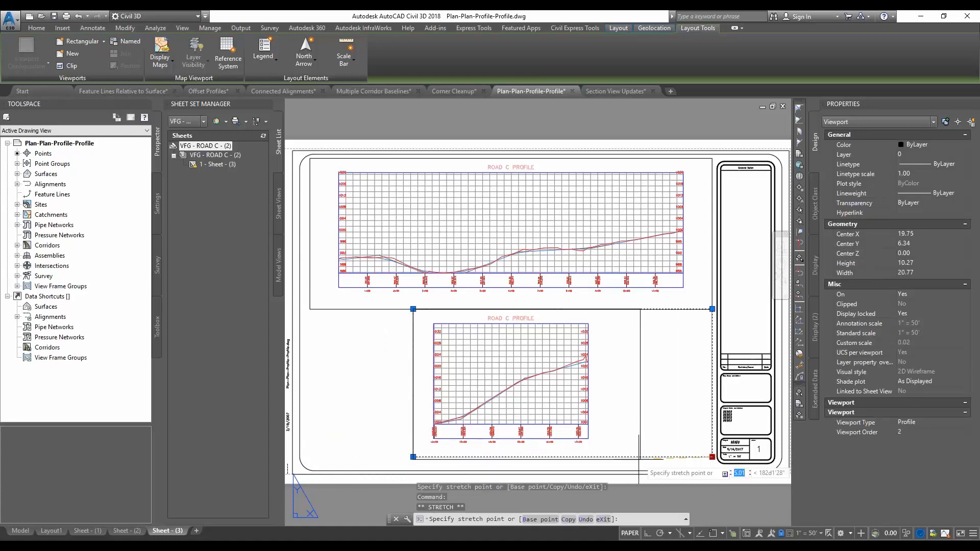
click(616, 454)
key(Escape)
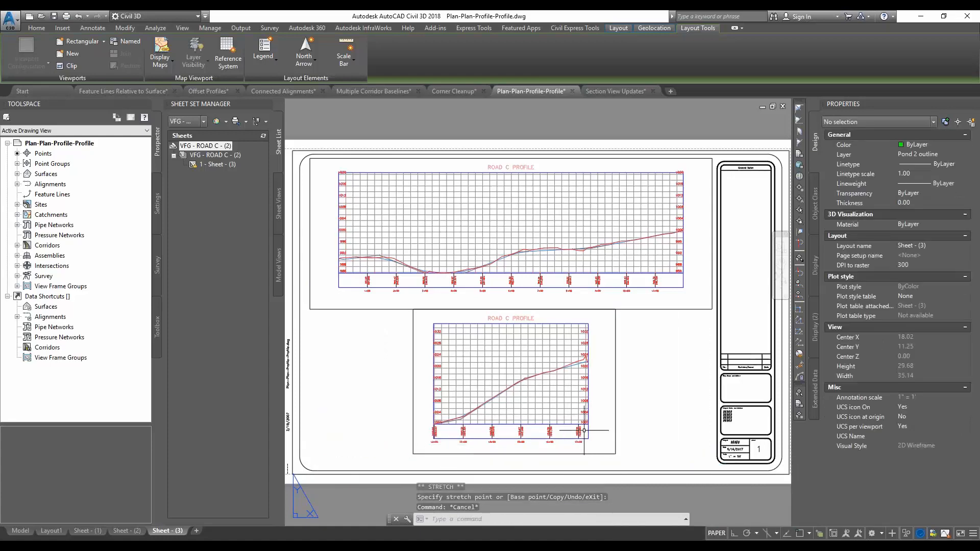
Switch to the Civil 3D 2018 New Features slide show in PowerPoint
key(alt+Tab)
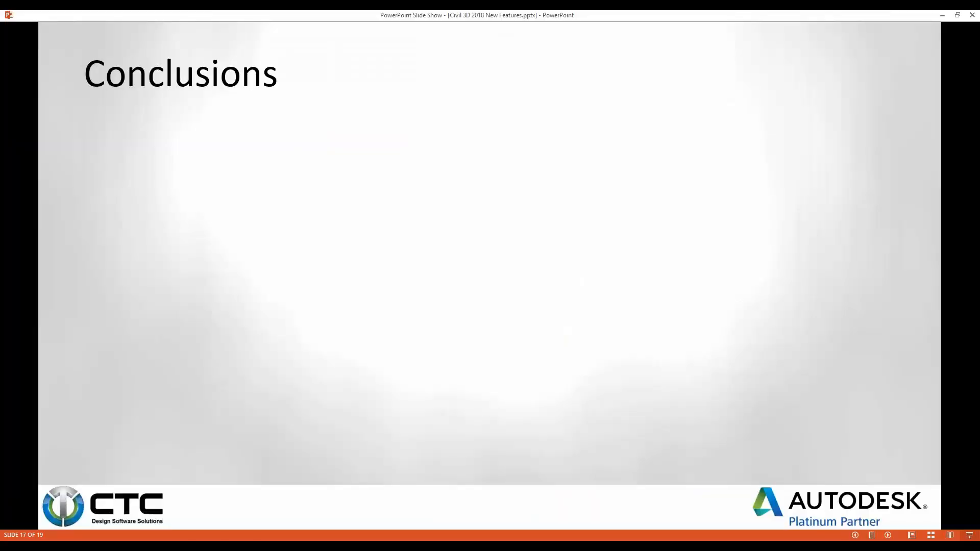